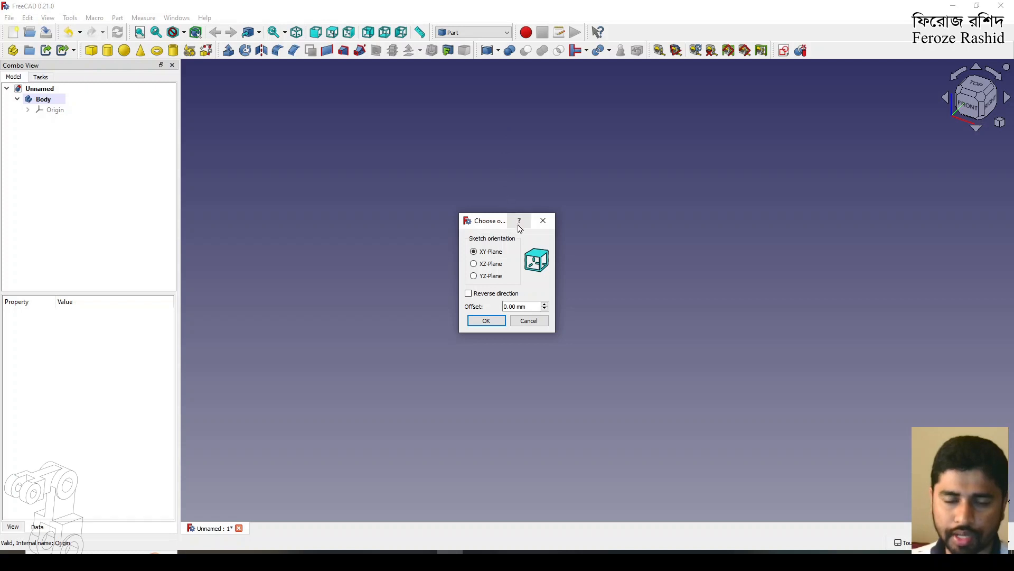
Start a new sketch on the XZ plane.
left_click(497, 264)
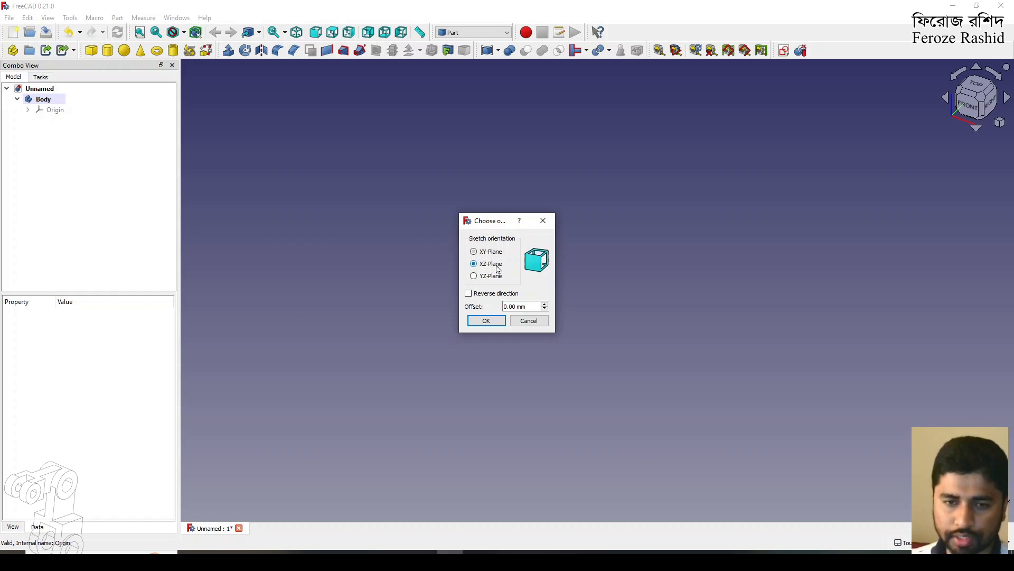
left_click(486, 321)
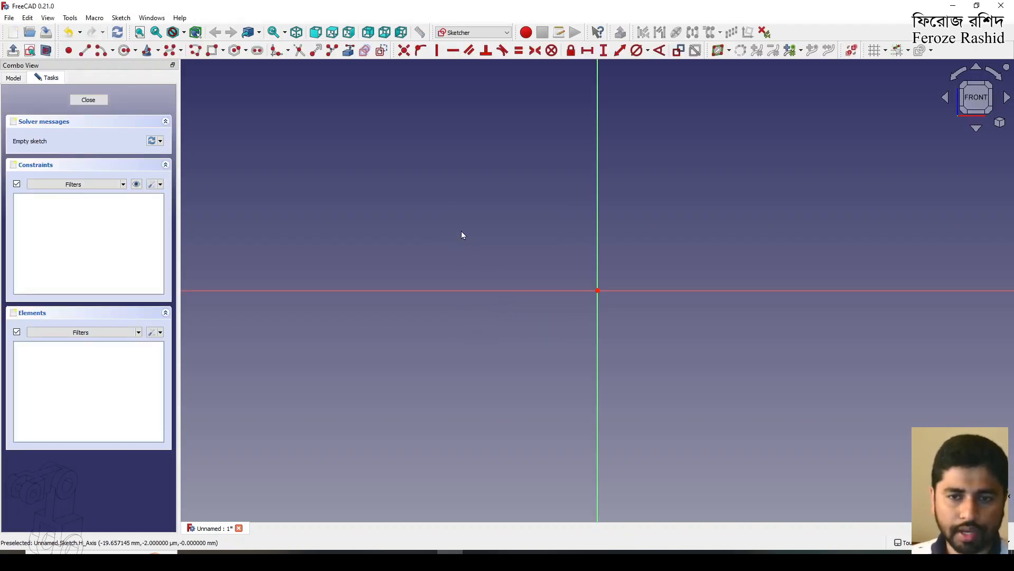
mouse_move(500, 235)
middle_mouse_down()
mouse_move(458, 204)
mouse_move(419, 204)
mouse_move(490, 243)
mouse_move(489, 258)
middle_mouse_up()
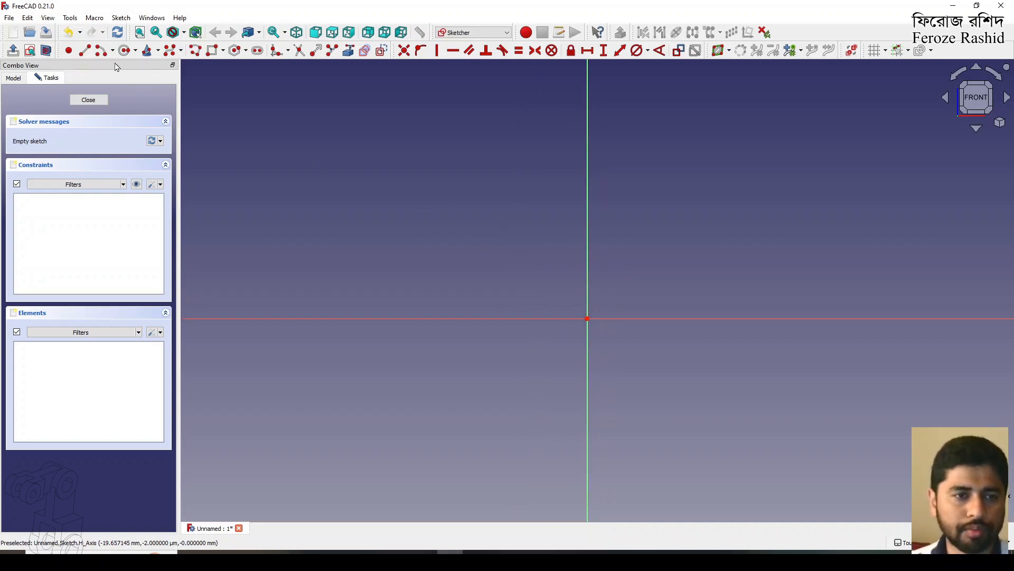
Draw a polyline from the origin up the vertical axis, across, down, outward and down to the horizontal axis, ending with a horizontal segment back inward.
left_click(185, 53)
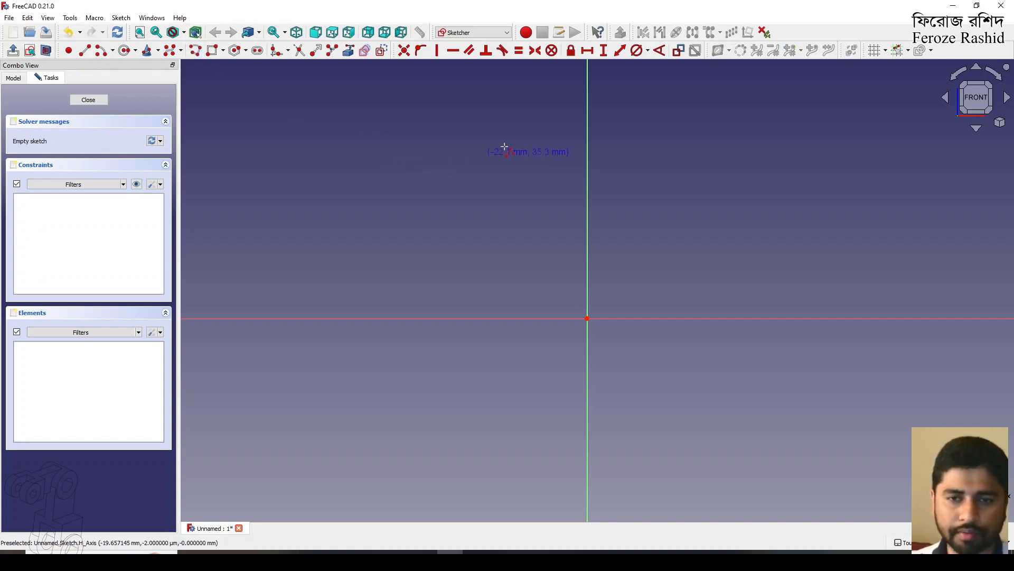
left_click(587, 318)
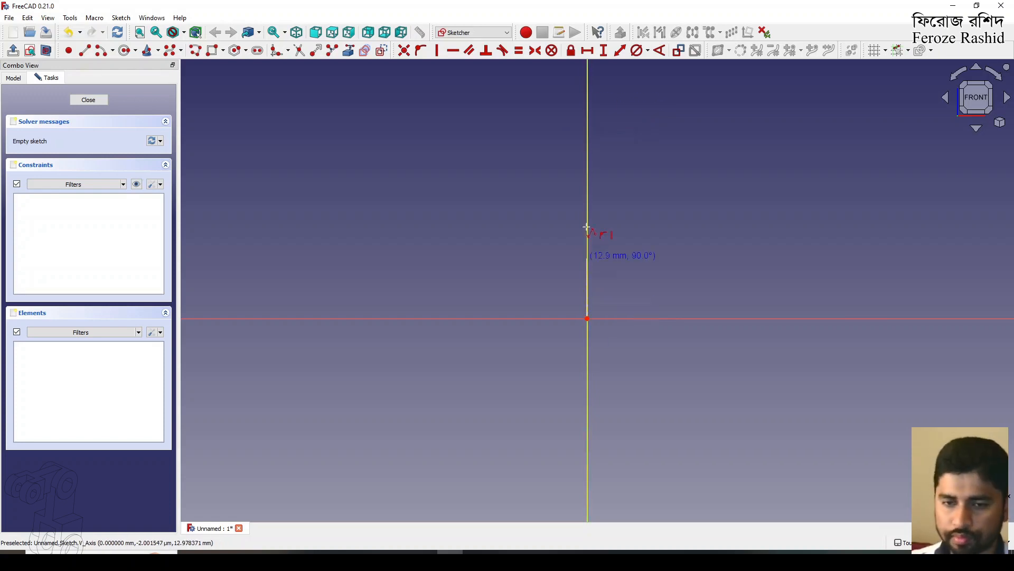
left_click(588, 106)
left_click(547, 105)
left_click(547, 291)
left_click(486, 290)
left_click(484, 319)
left_click(526, 318)
right_click(526, 365)
right_click(526, 394)
Delete the last horizontal segment and extend the profile with a lower rectangular leg that closes back at the origin.
left_click(508, 319)
key("Delete")
left_click_drag(485, 319, 489, 430)
left_click(489, 430)
left_click(522, 430)
left_click(522, 318)
left_click(588, 318)
Set the width of the profile's top edge to 9 mm.
left_click(567, 106)
left_click(587, 50)
type("9")
left_click(587, 138)
left_click(580, 140)
Set the profile's overall vertical height to 110 mm and move its dimension clear of the outline.
left_click(546, 106)
left_click(489, 430)
left_click(603, 50)
type("111")
key("Return")
left_click_drag(517, 321, 427, 330)
scroll(635, 227, "down", 3)
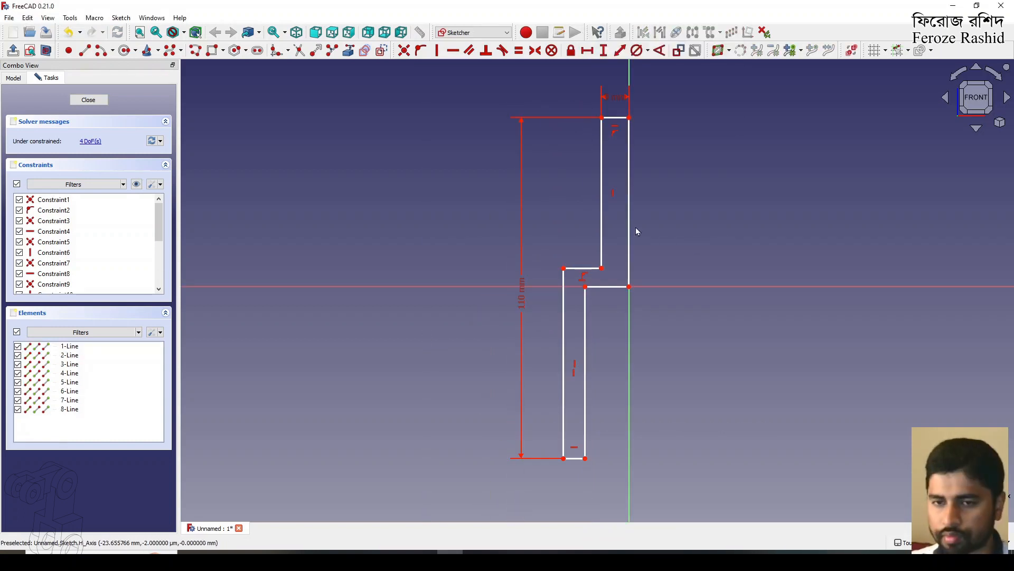
Set the long edge on the vertical axis to 70 mm and the connecting step's thickness to 12 mm.
left_click(630, 227)
type("i70")
key("Return")
left_click(602, 269)
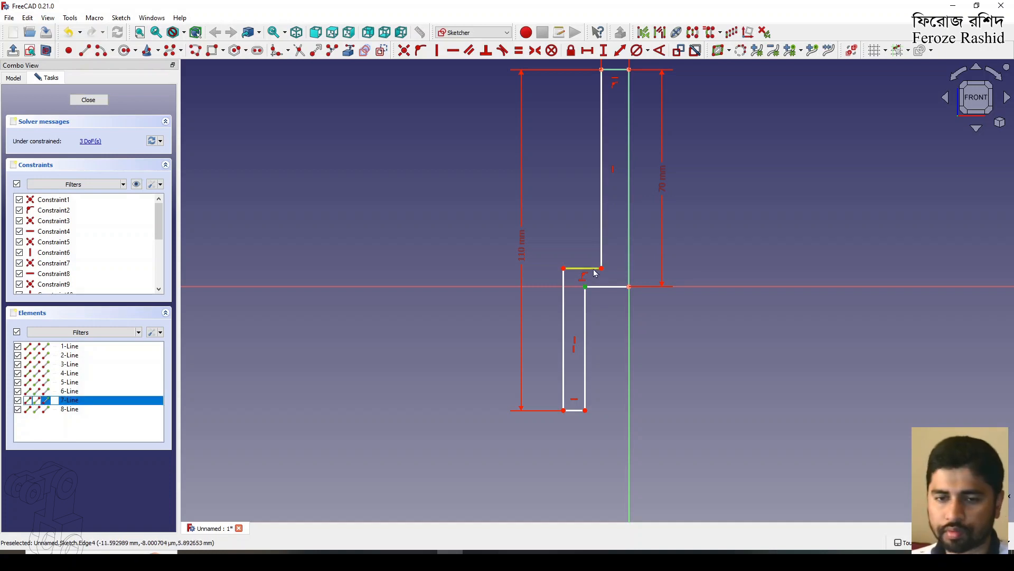
left_click(603, 50)
type("12")
key("Return")
Set the lower leg's width to 14 mm and the outer horizontal step edge to 22 mm.
left_click(564, 249)
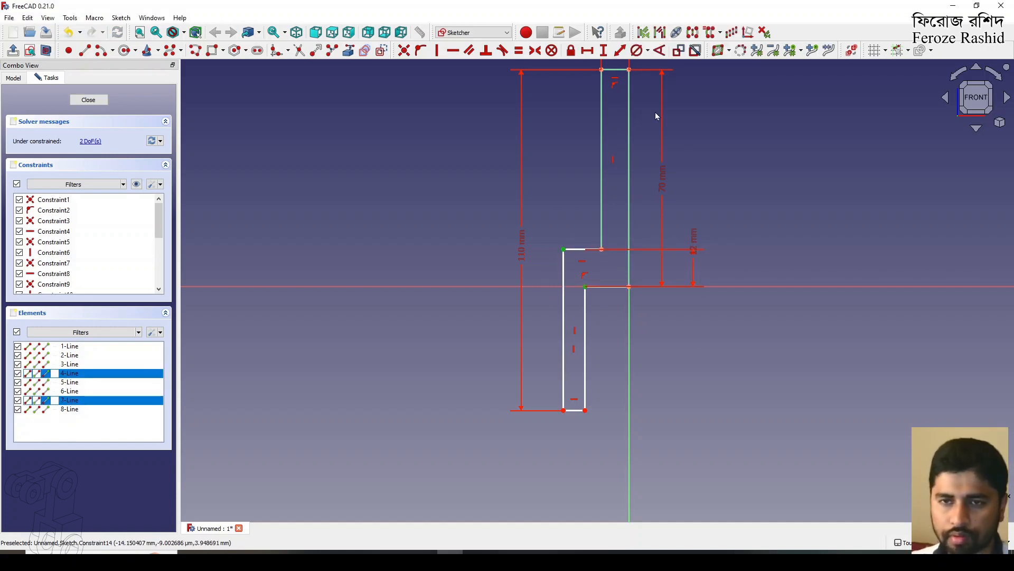
left_click(585, 286)
left_click(587, 50)
type("14")
key("Return")
left_click(566, 249)
left_click(587, 51)
type("22")
scroll(503, 220, "down", 1)
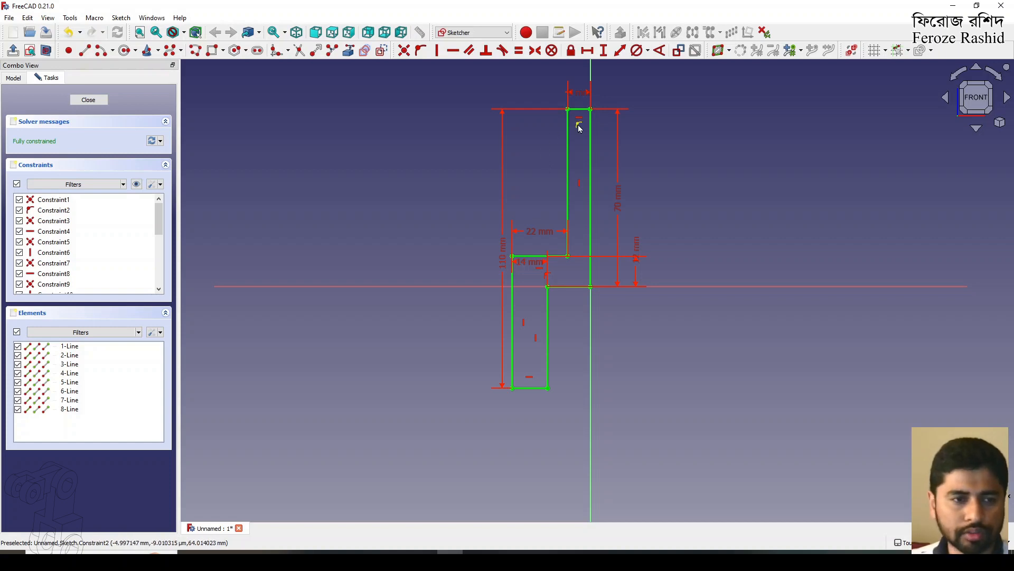
Move the 9 mm dimension text beside the top edge and close the sketch.
scroll(593, 94, "up", 3)
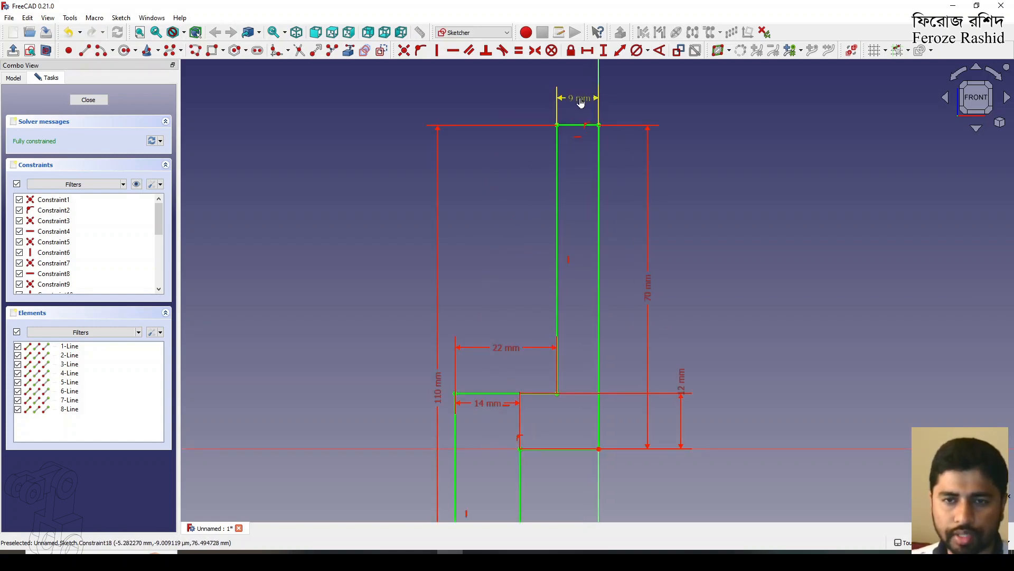
scroll(579, 103, "down", 1)
scroll(581, 125, "down", 2)
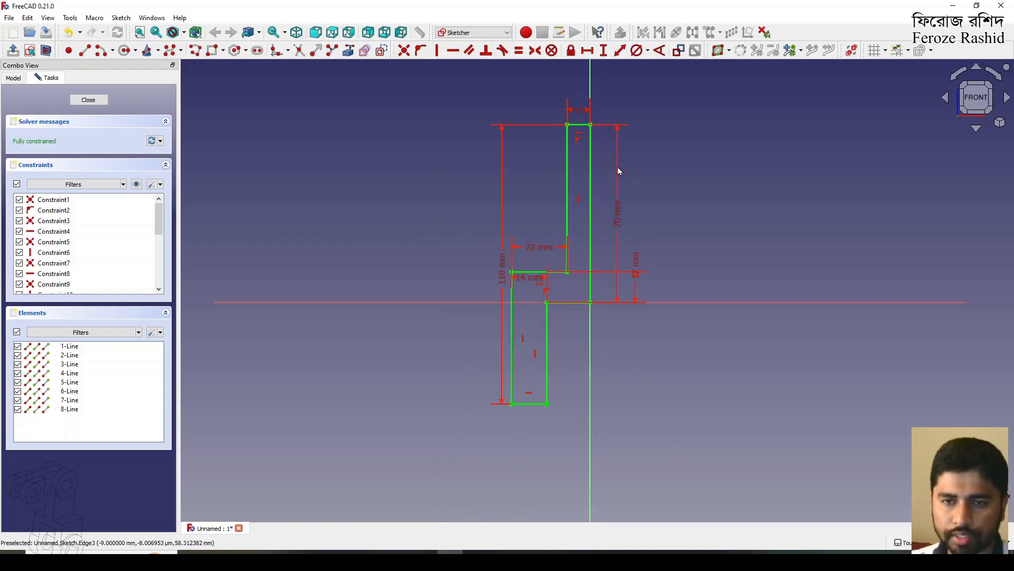
left_click_drag(582, 108, 619, 110)
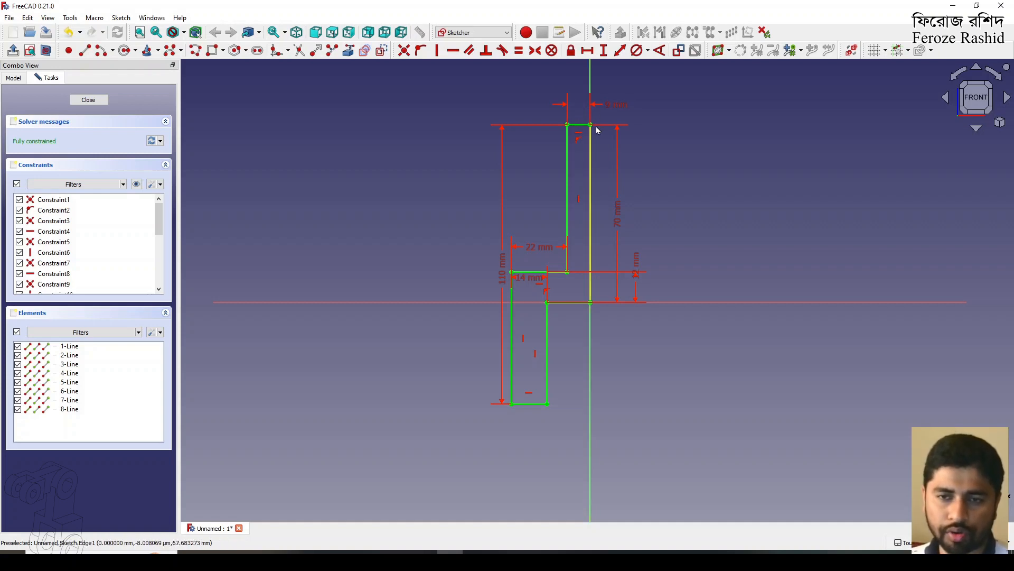
left_click(89, 99)
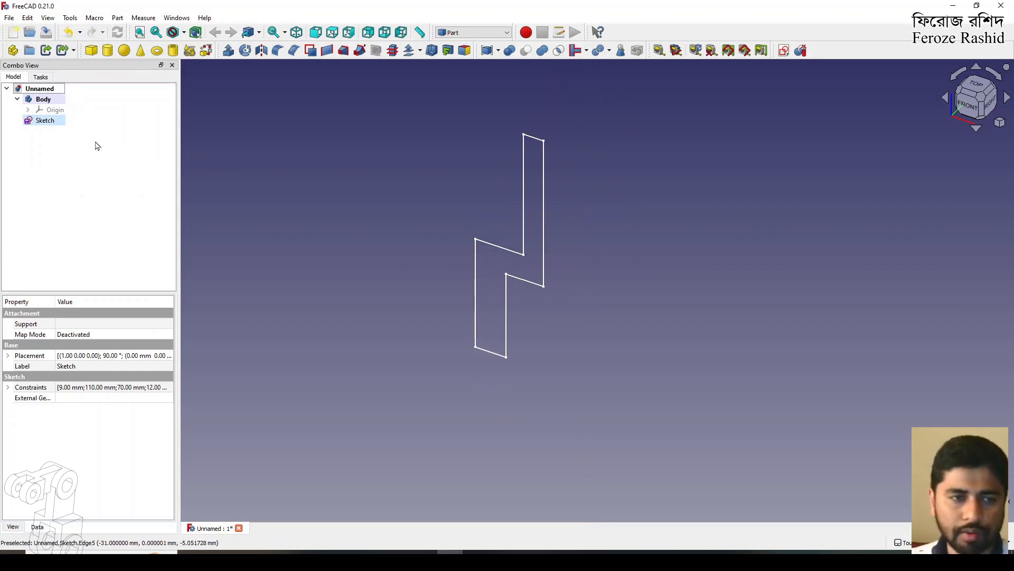
Extrude the stepped profile symmetrically by 50 mm along its normal.
left_click(239, 52)
left_click(35, 299)
left_click(44, 269)
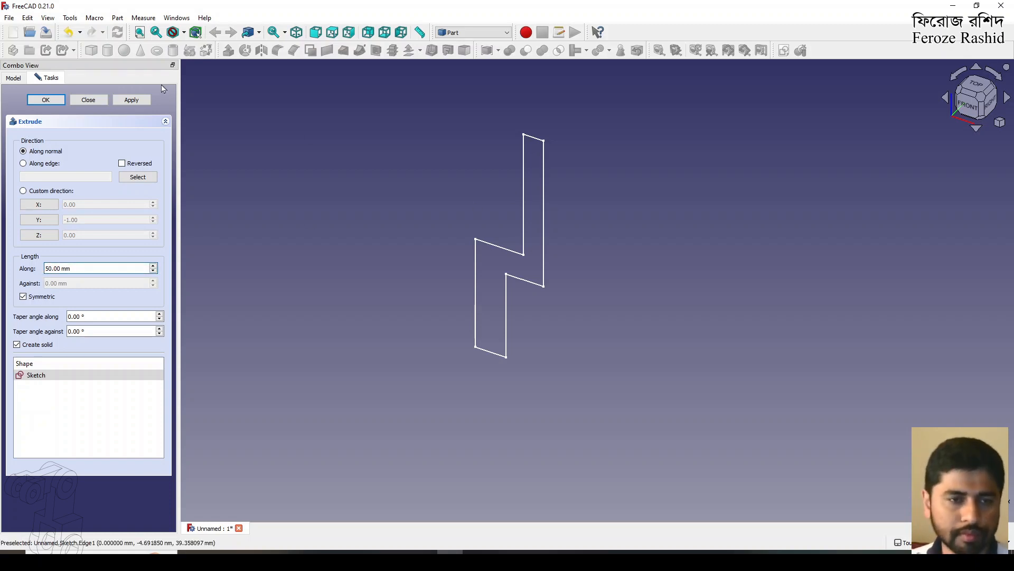
left_click(132, 100)
left_click(88, 100)
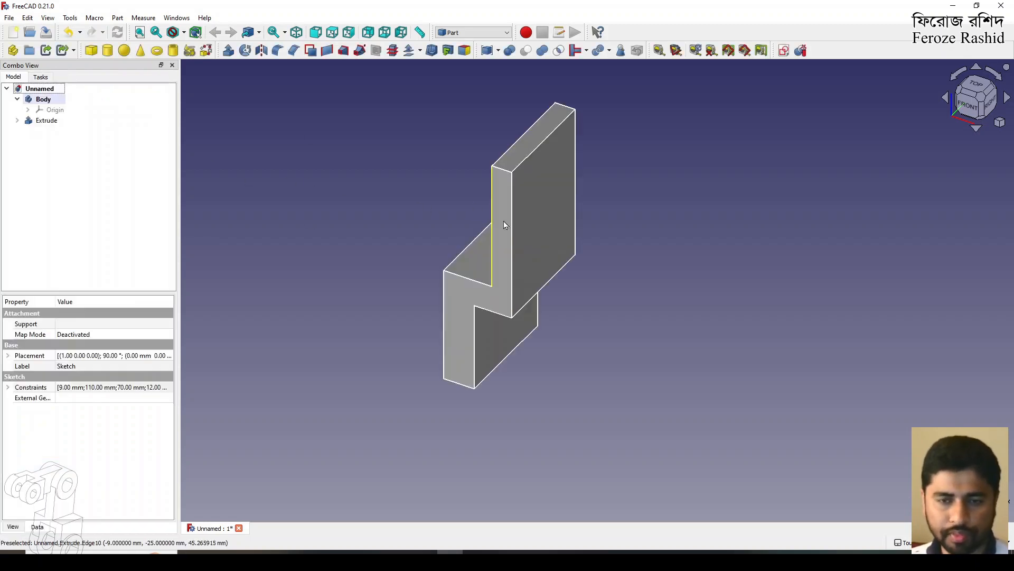
Start a sketch on the set-back inner face of the lower leg, attached with the Plane face method.
left_click_drag(523, 218, 496, 192, "shift")
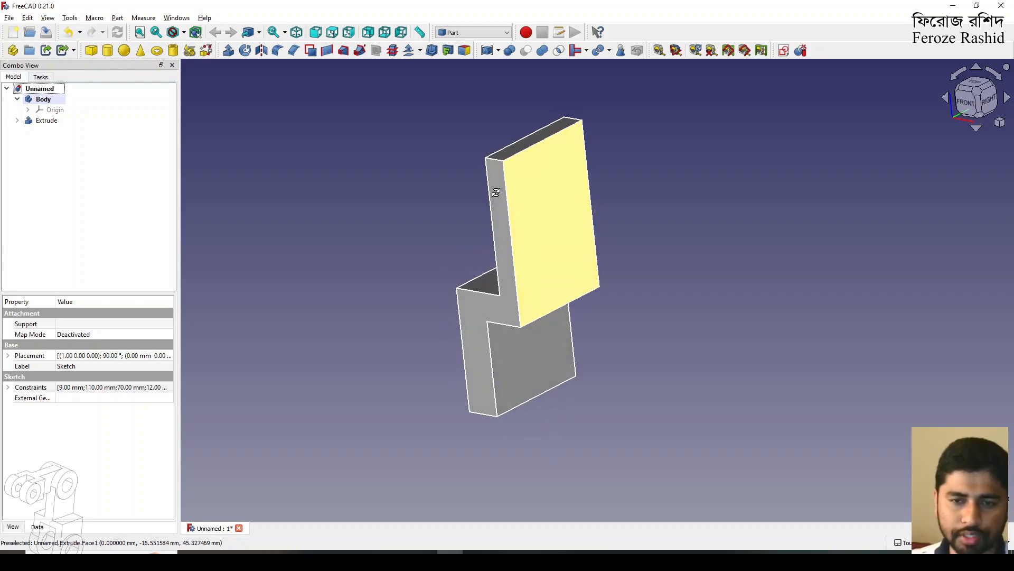
left_click(534, 141)
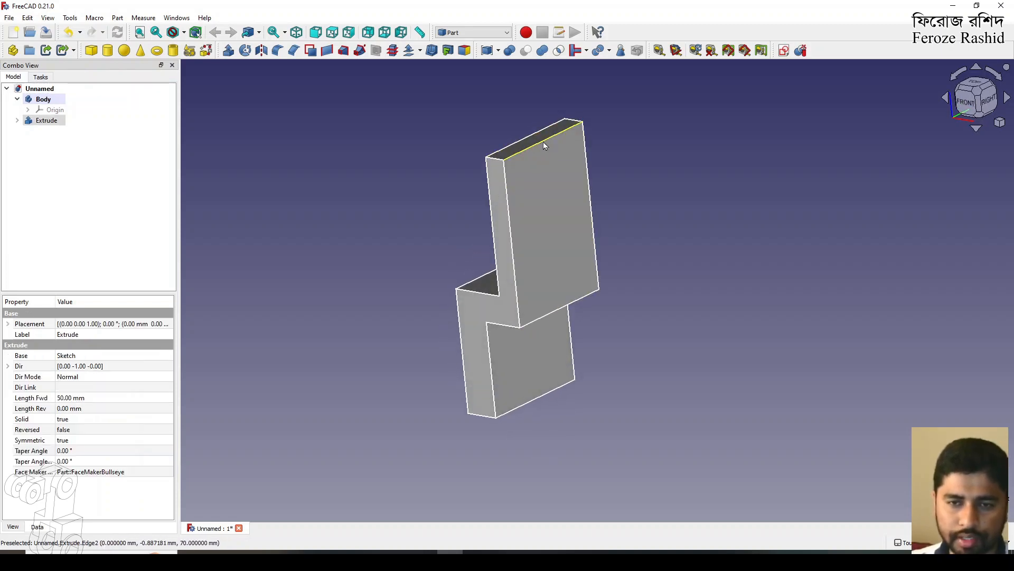
left_click(534, 404)
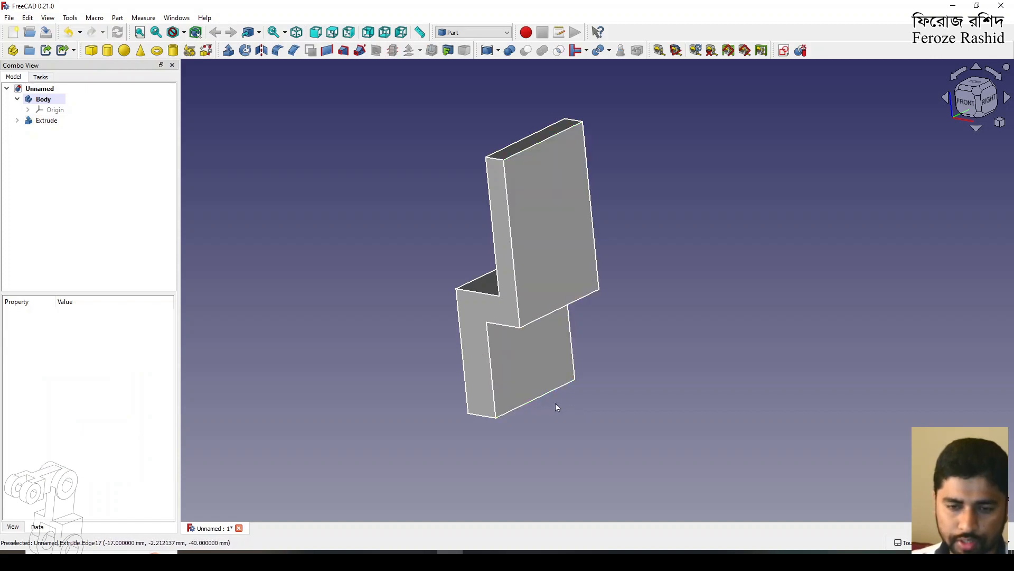
left_click(538, 396)
left_click(542, 407)
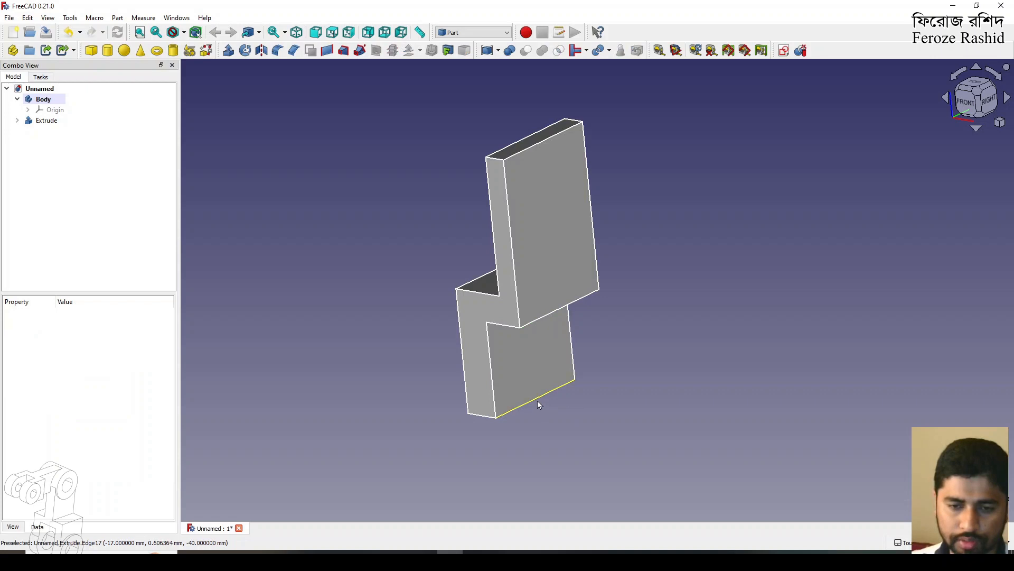
left_click(540, 405)
left_click(547, 385)
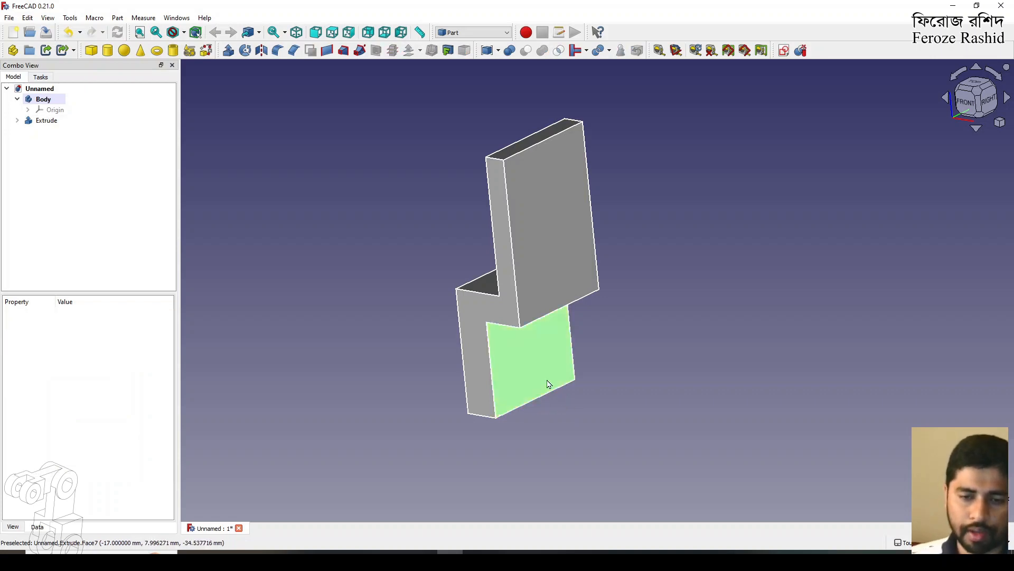
left_click(783, 55)
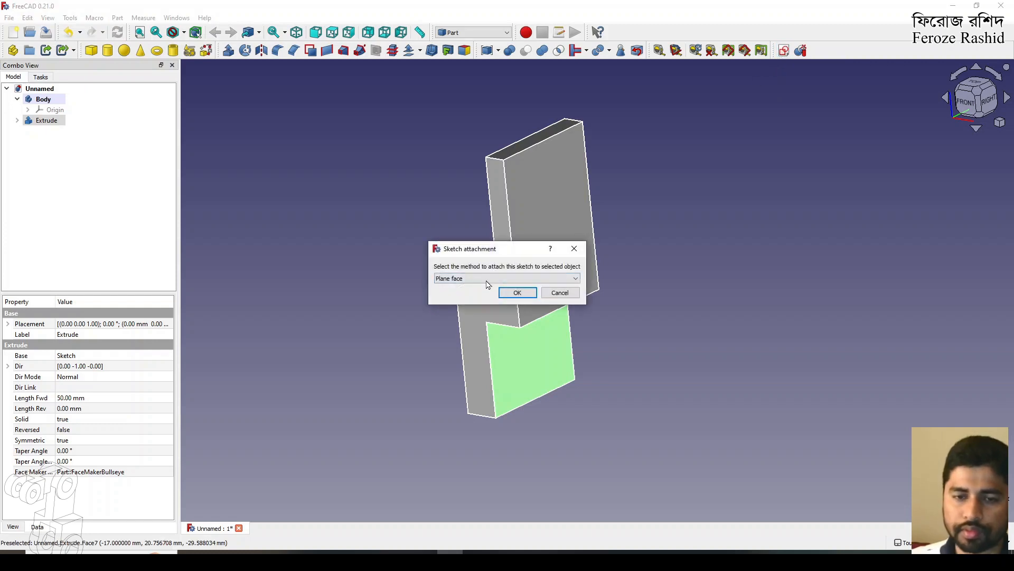
left_click(508, 292)
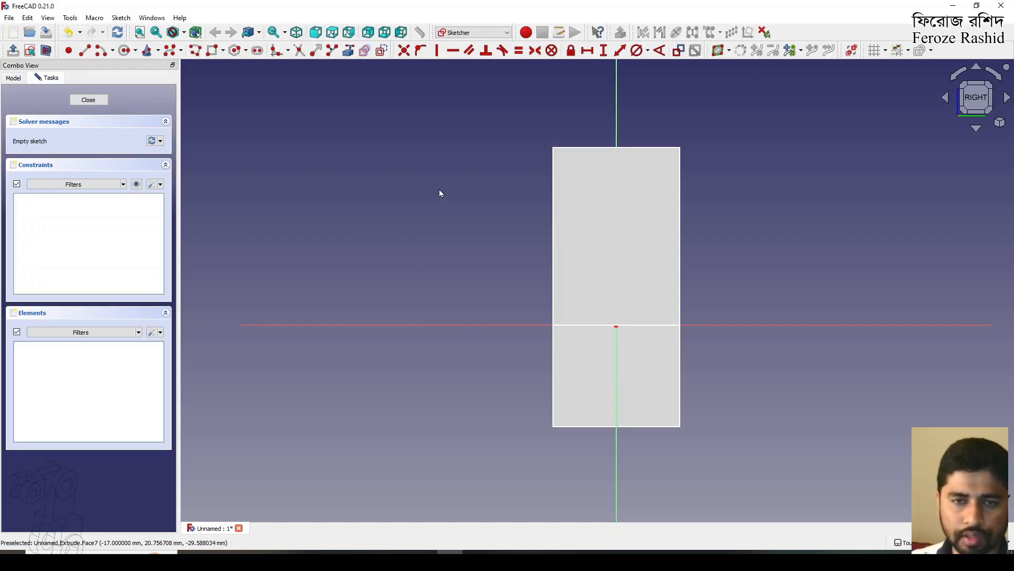
Bring the lower leg's bottom edge into the sketch as external geometry.
left_click(348, 51)
left_click(595, 426)
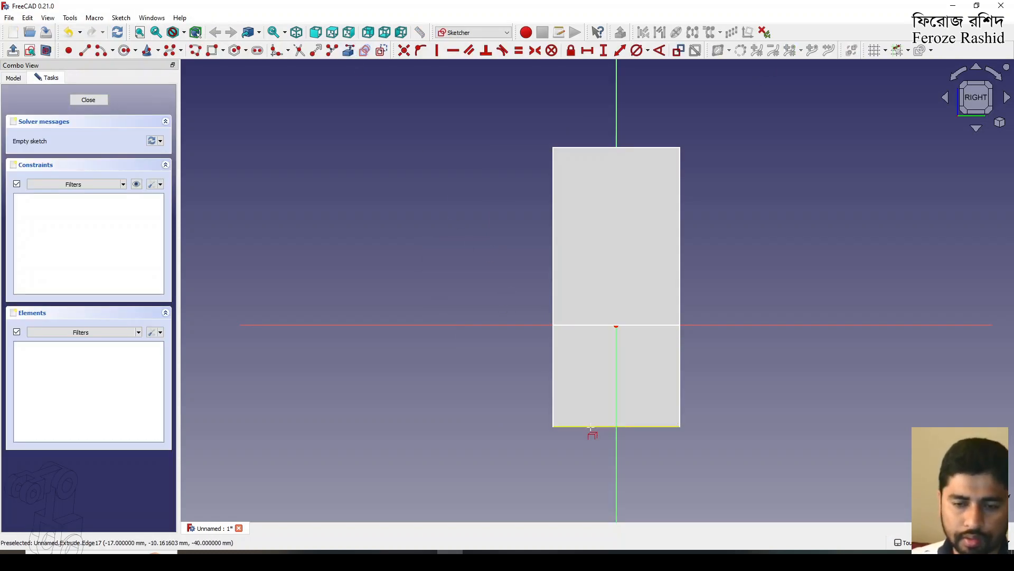
scroll(426, 328, "down", 4)
scroll(465, 370, "up", 2)
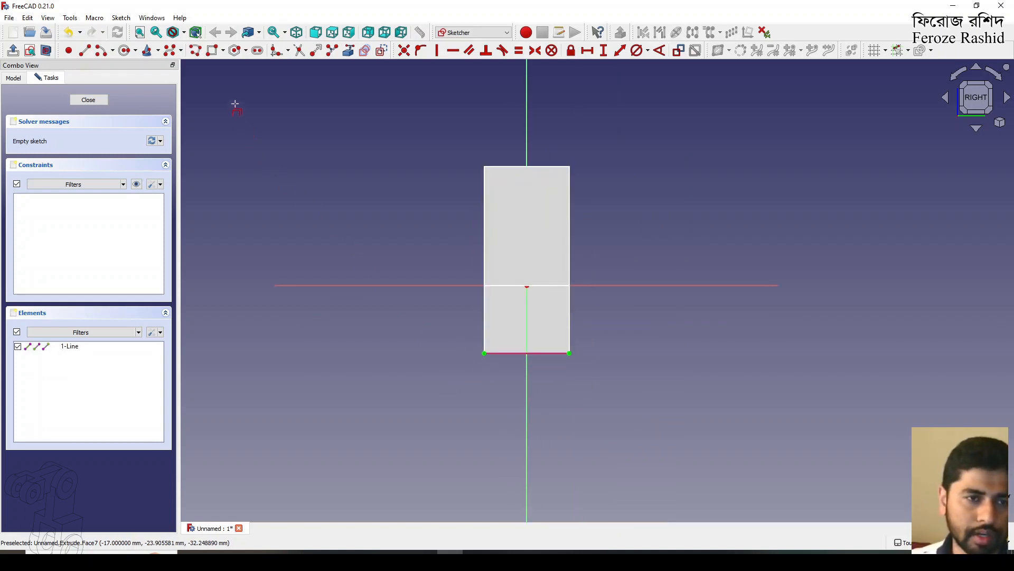
Draw two concentric circles centred on the vertical axis just below the leg's bottom edge.
left_click(126, 50)
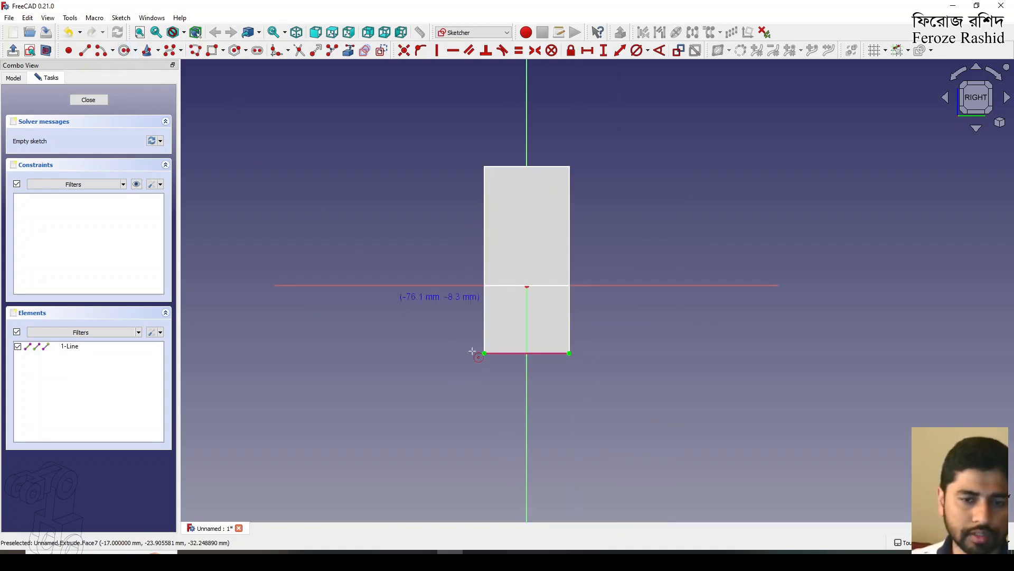
left_click(526, 364)
left_click(579, 370)
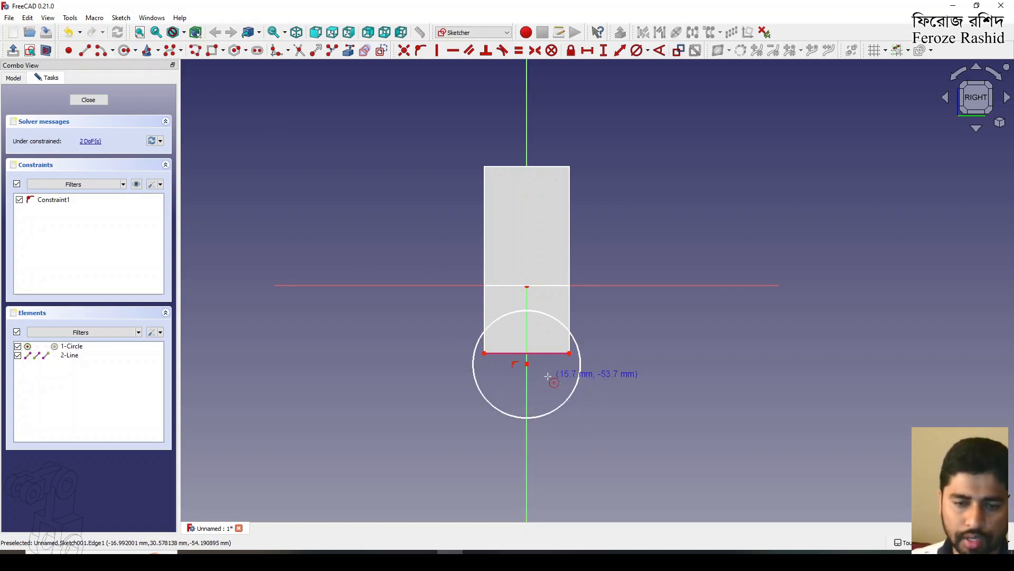
left_click(527, 364)
left_click(561, 386)
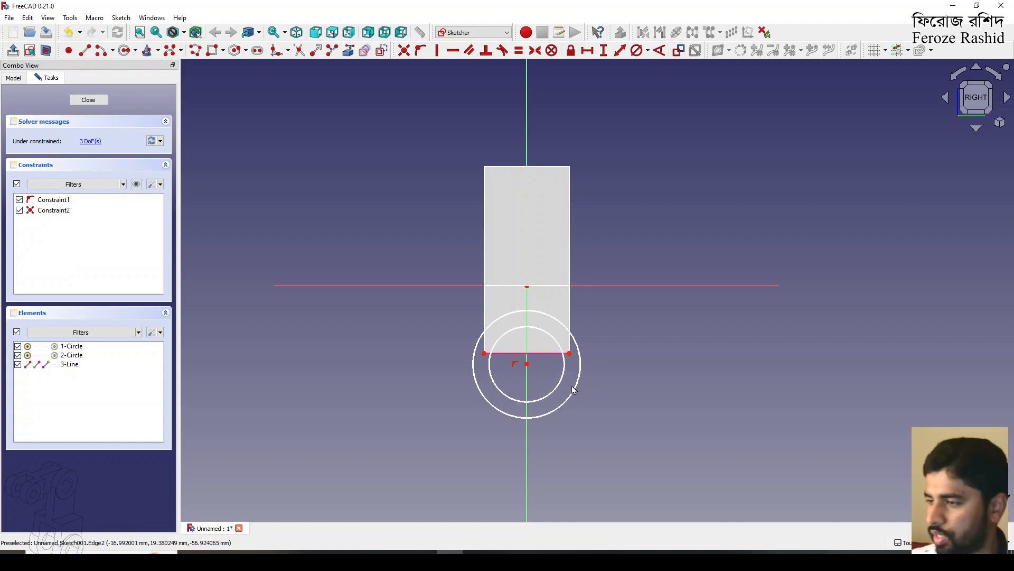
Set the outer circle's diameter to 56 mm and the inner circle's diameter to 32 mm.
left_click(578, 384)
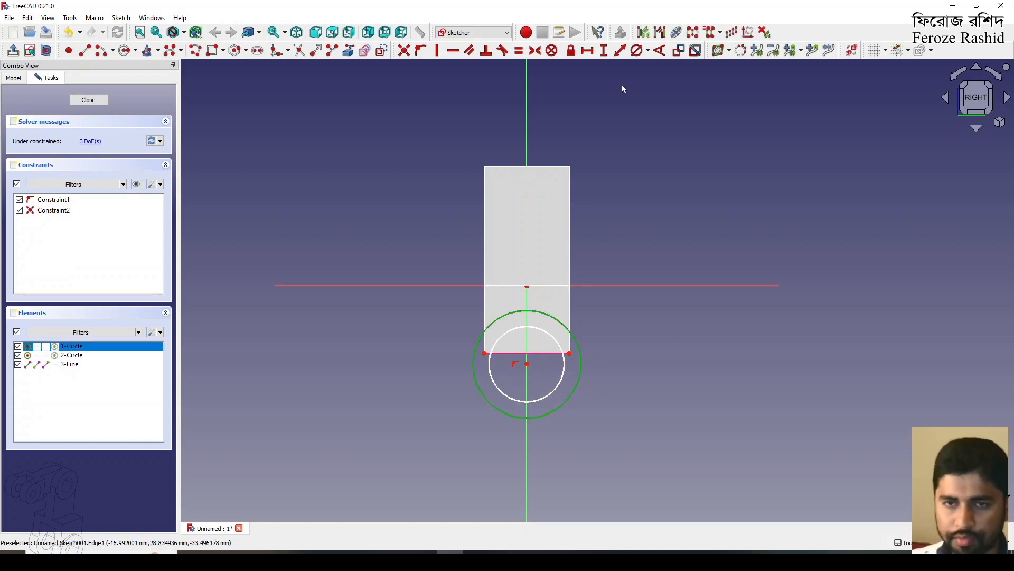
left_click(637, 51)
type("56")
key("Return")
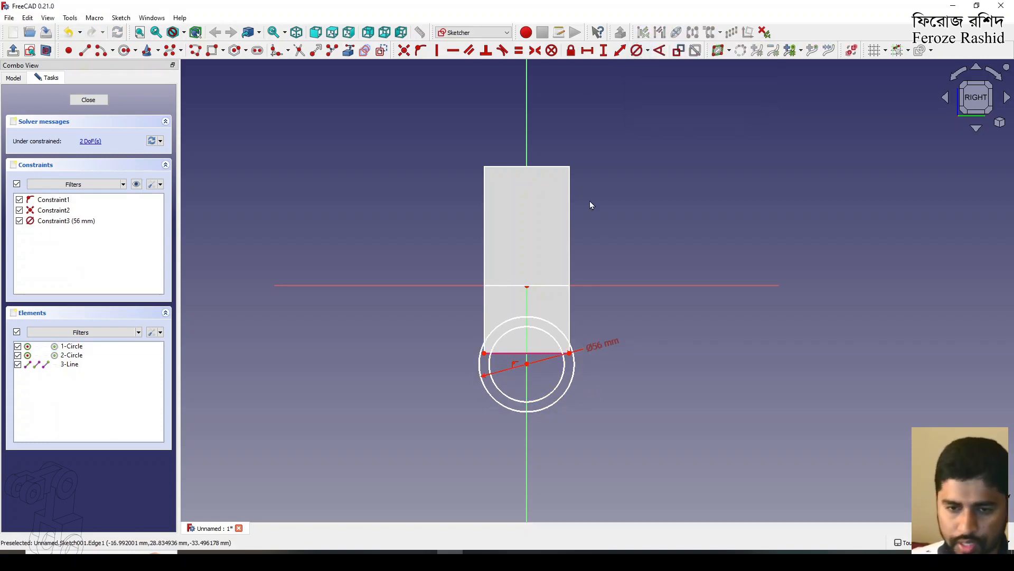
left_click(565, 369)
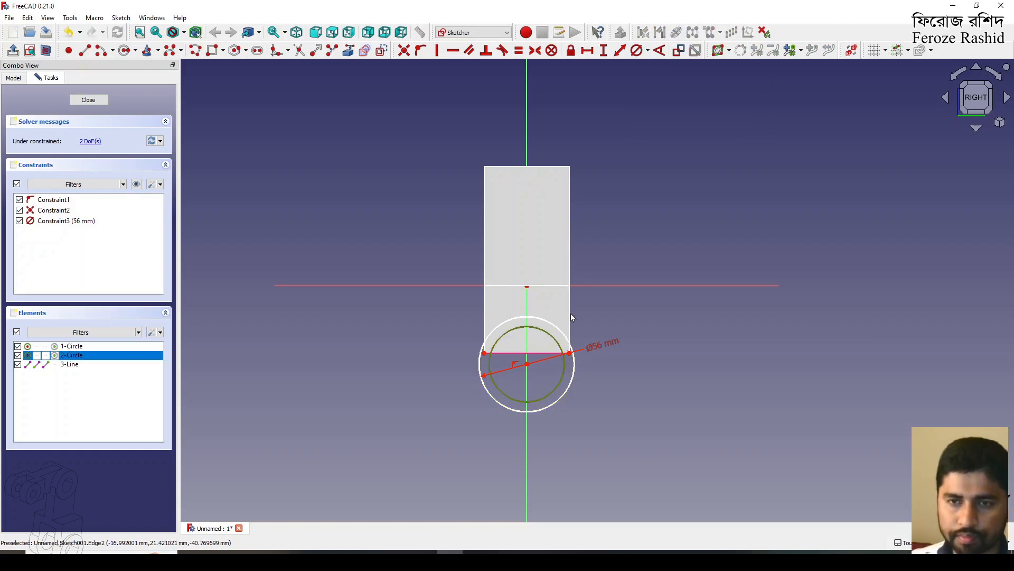
left_click(637, 51)
type("32")
key("Return")
scroll(527, 366, "up", 3)
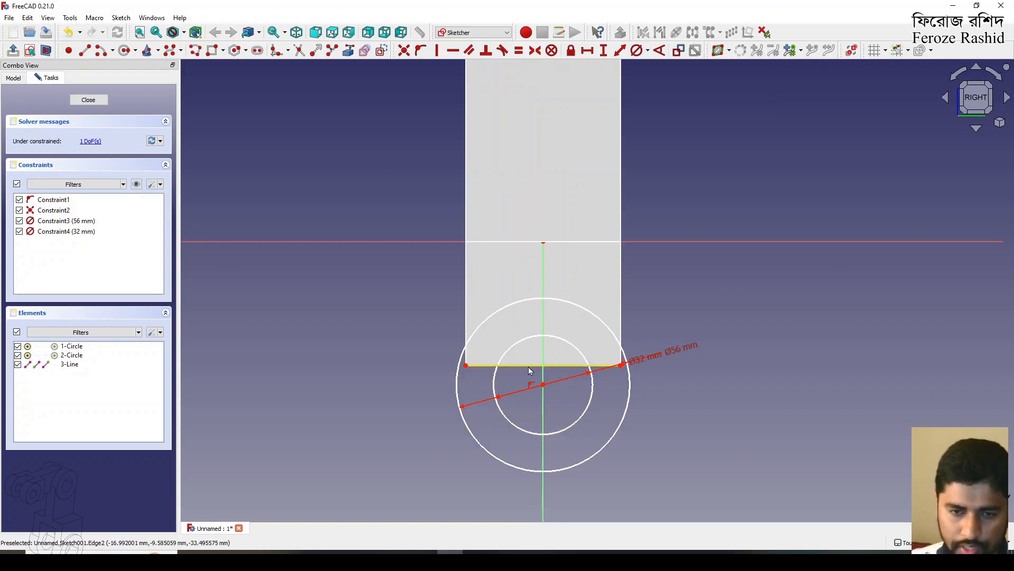
Constrain the circles' centre onto the projected bottom edge and close the sketch.
left_click(528, 365)
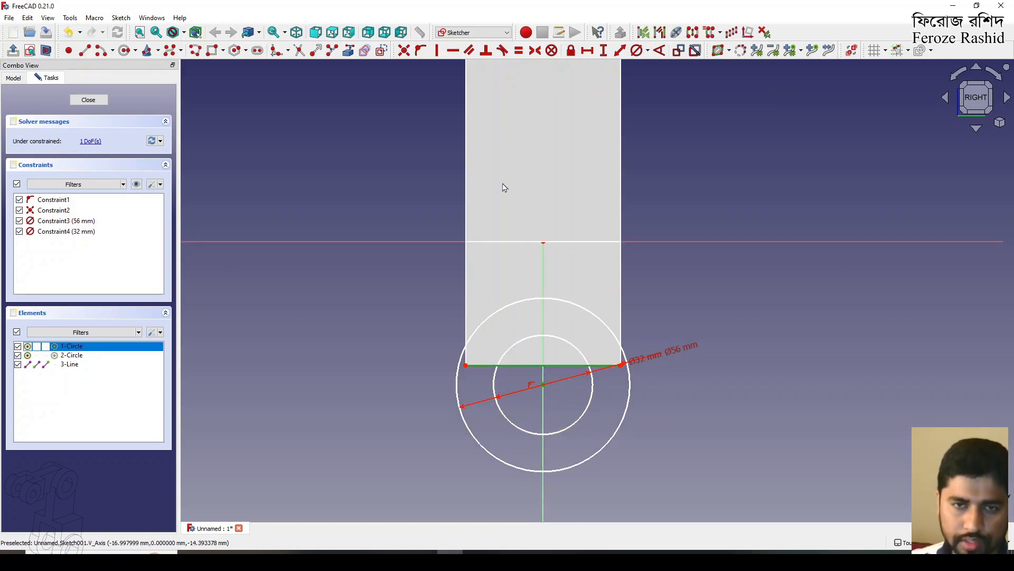
left_click(421, 51)
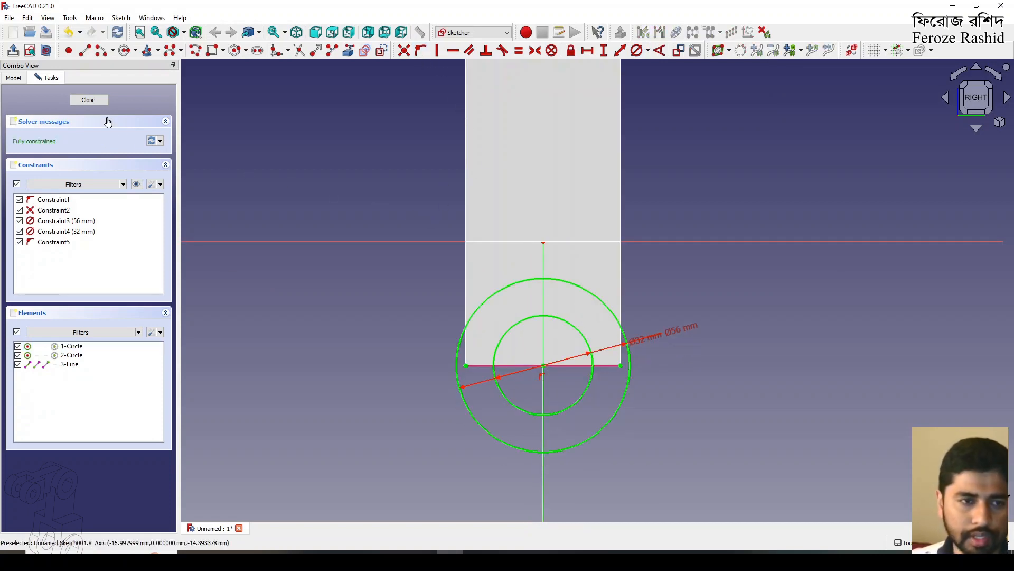
left_click(89, 100)
Extrude the lower leg's two-circle sketch 18 mm along its normal in the reversed direction.
middle_click_drag(623, 296, 647, 307)
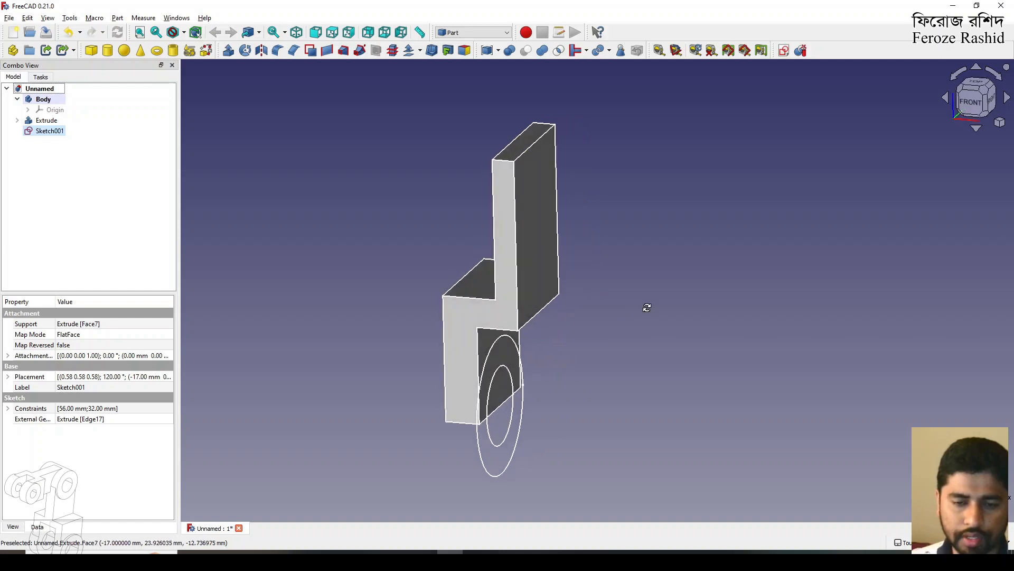
left_click(229, 52)
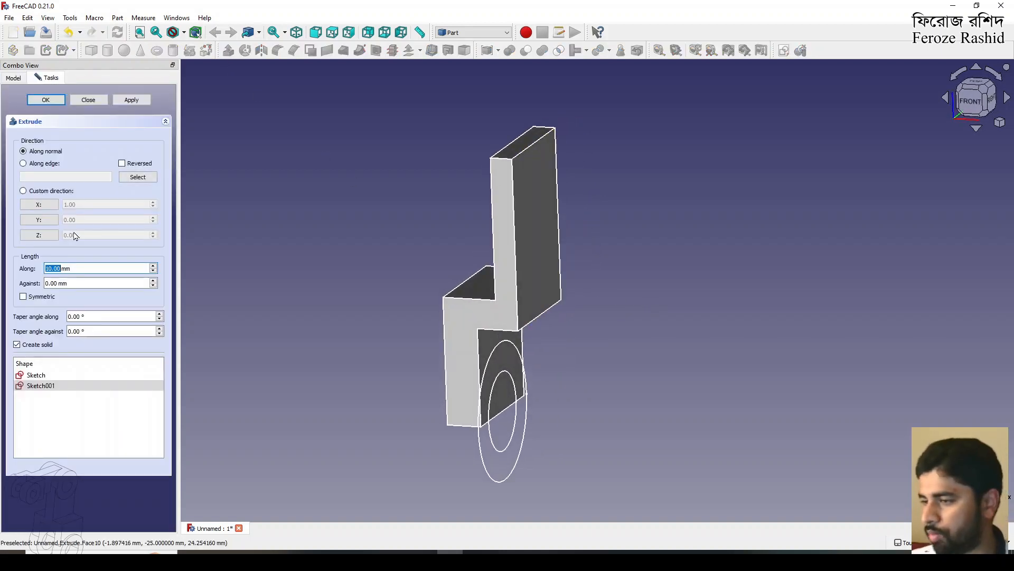
type("18")
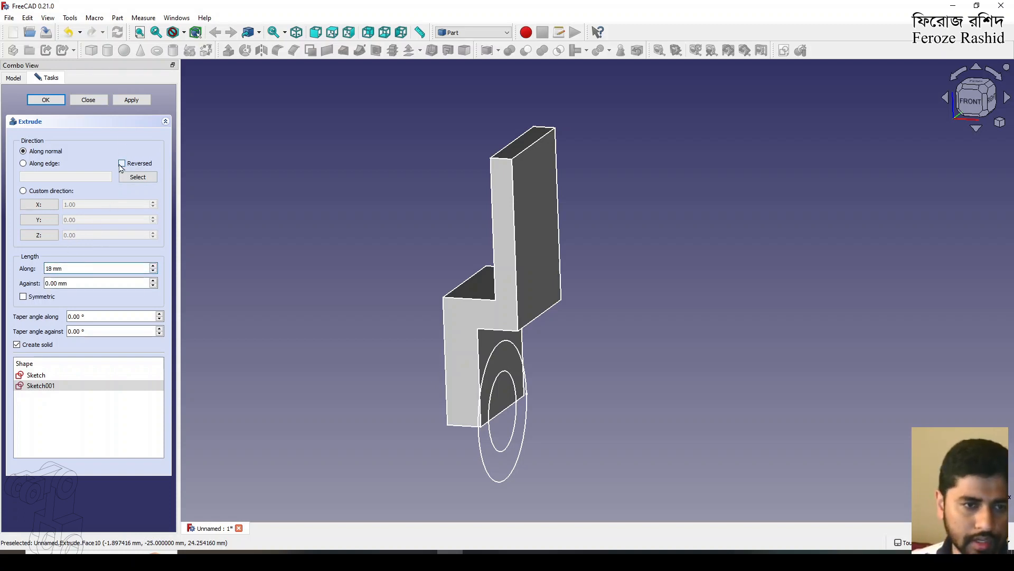
left_click(131, 100)
left_click(88, 100)
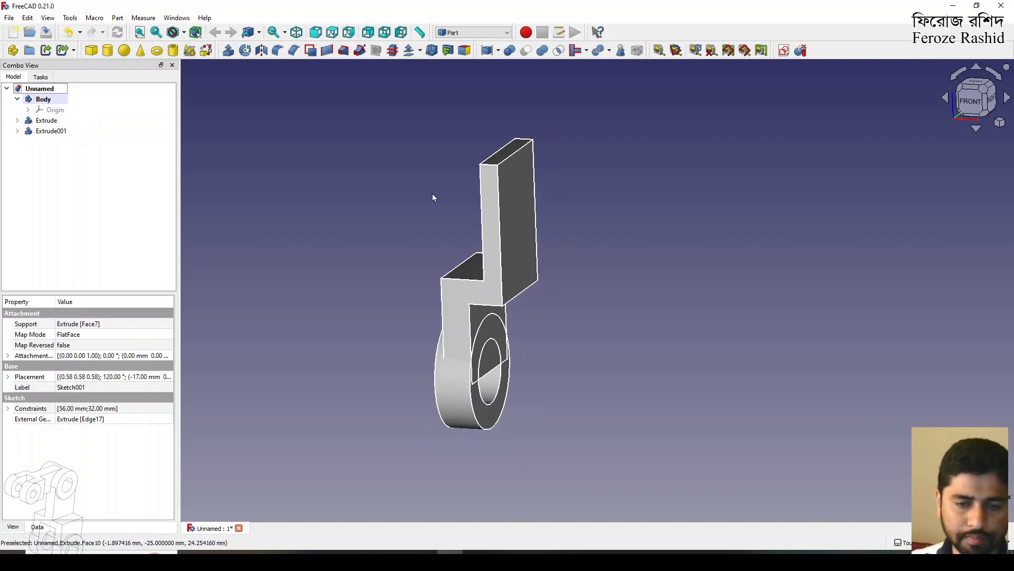
Join the stepped bracket and the lower ring with Connect objects.
middle_click_drag(425, 275, 406, 258)
middle_click_drag(502, 292, 437, 285)
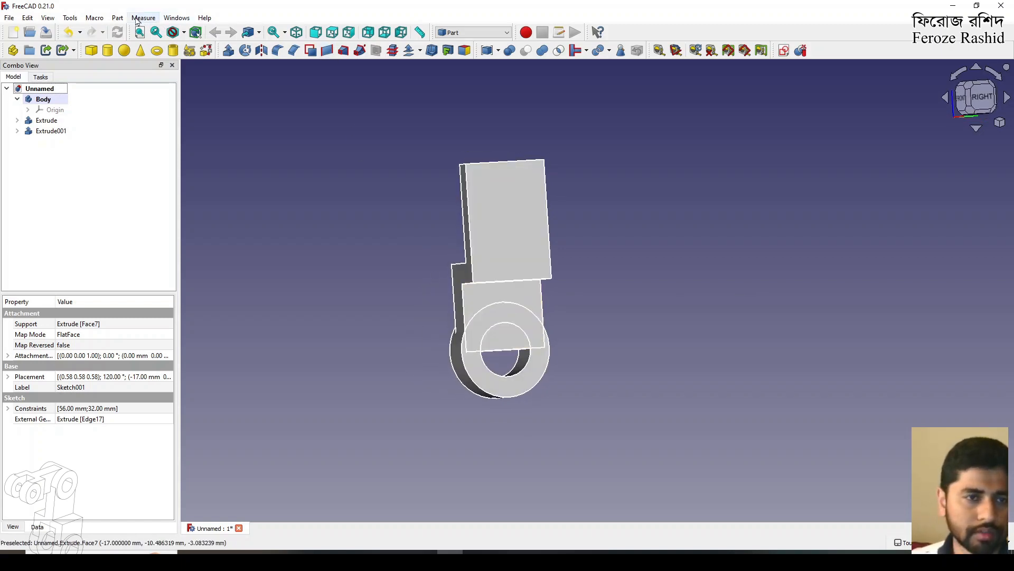
left_click(47, 121)
left_click(50, 131, "ctrl")
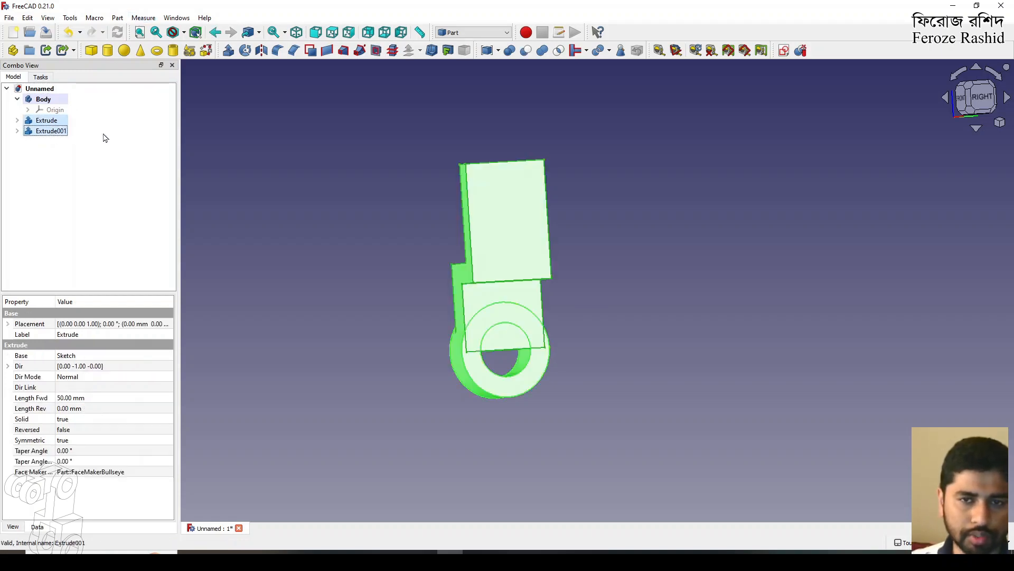
left_click(586, 51)
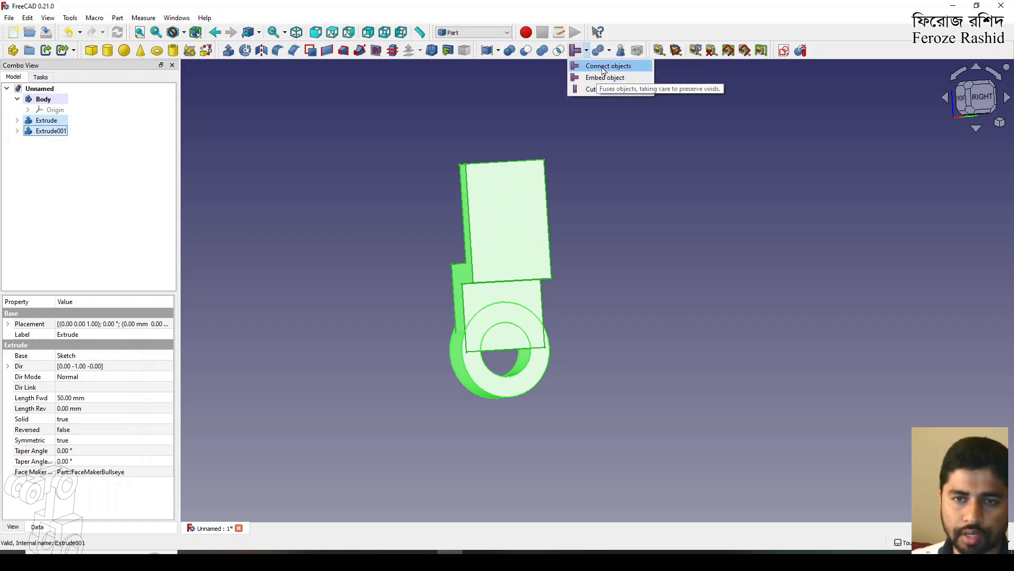
left_click(581, 67)
middle_click_drag(536, 351, 583, 224)
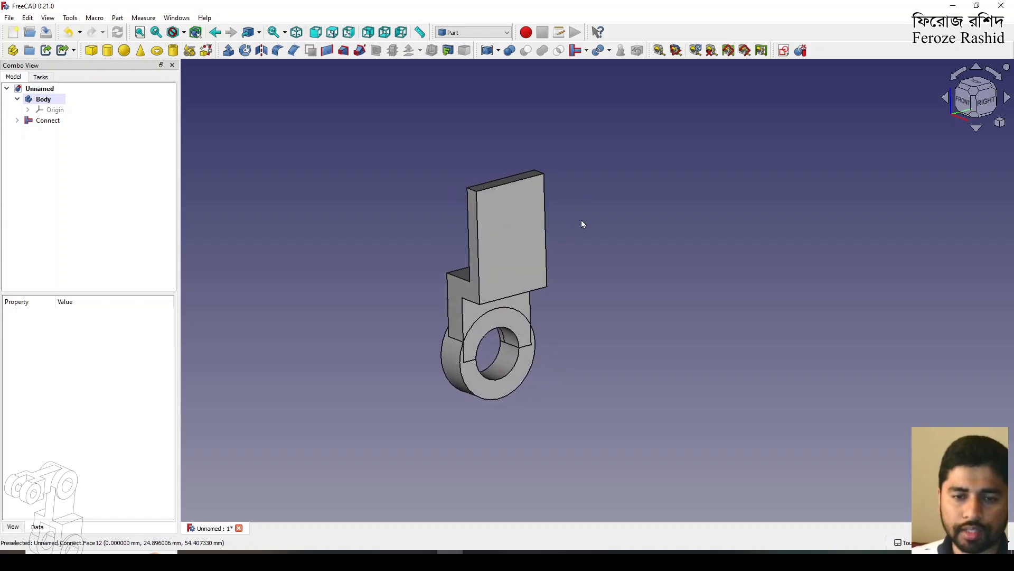
Start a sketch on the upper leg's large flat face and bring in its top edge as external geometry.
left_click(511, 184)
left_click(517, 189)
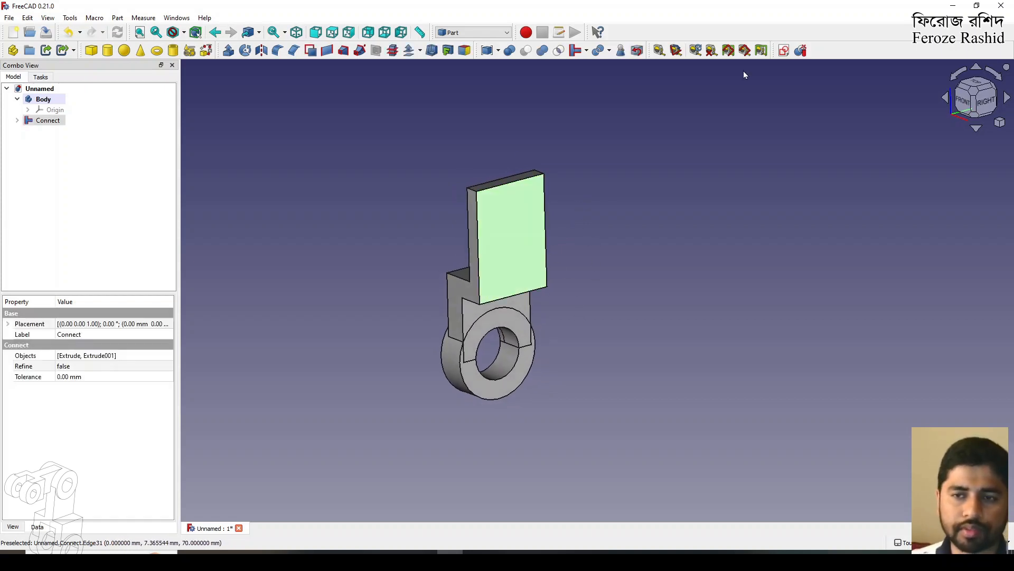
left_click(784, 50)
left_click(524, 300)
left_click(347, 50)
left_click(514, 153)
Draw two concentric circles centred where the projected top edge meets the vertical axis.
left_click(499, 154)
left_click(527, 140)
left_click(499, 154)
left_click(516, 146)
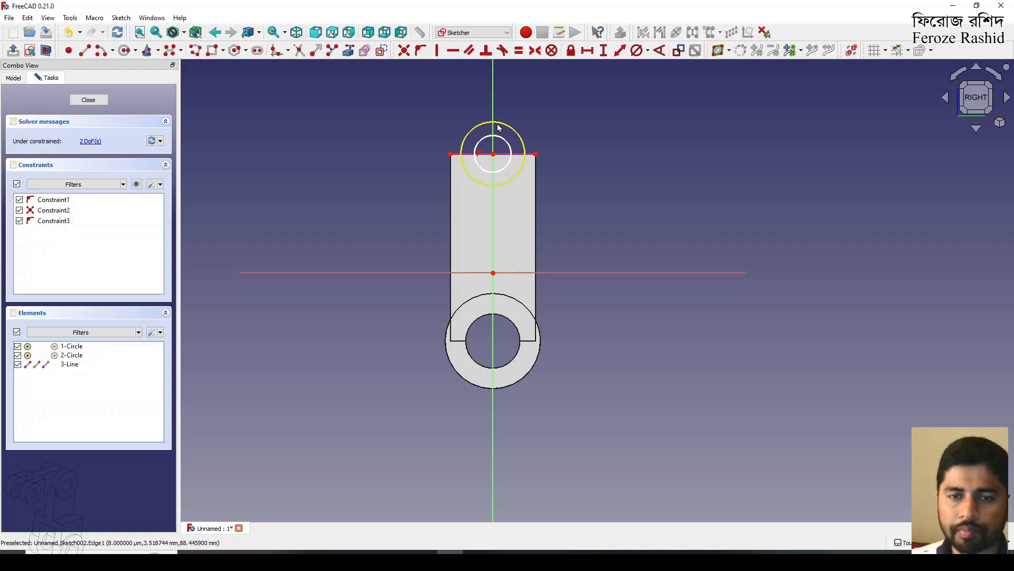
Set the outer circle's diameter to 50 mm and the inner circle's to 25 mm, then close the sketch.
left_click(637, 51)
type("50")
key("Return")
left_click(637, 50)
type("25")
key("Return")
left_click(88, 99)
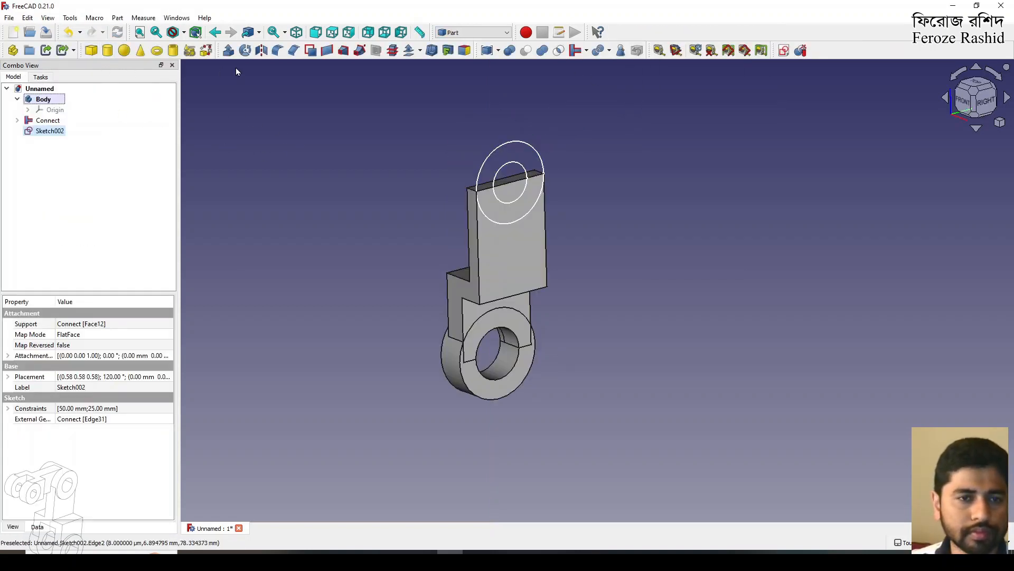
Check the exercise drawing's ring dimensions and extrude the upper two-circle sketch 9+3 mm in the reversed direction.
left_click(229, 55)
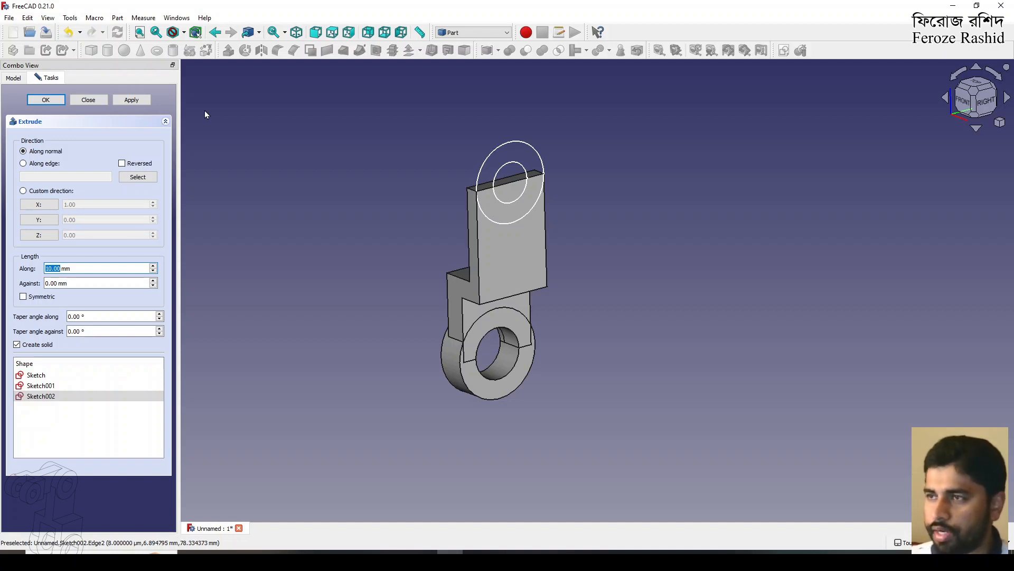
left_click_drag(577, 325, 447, 4)
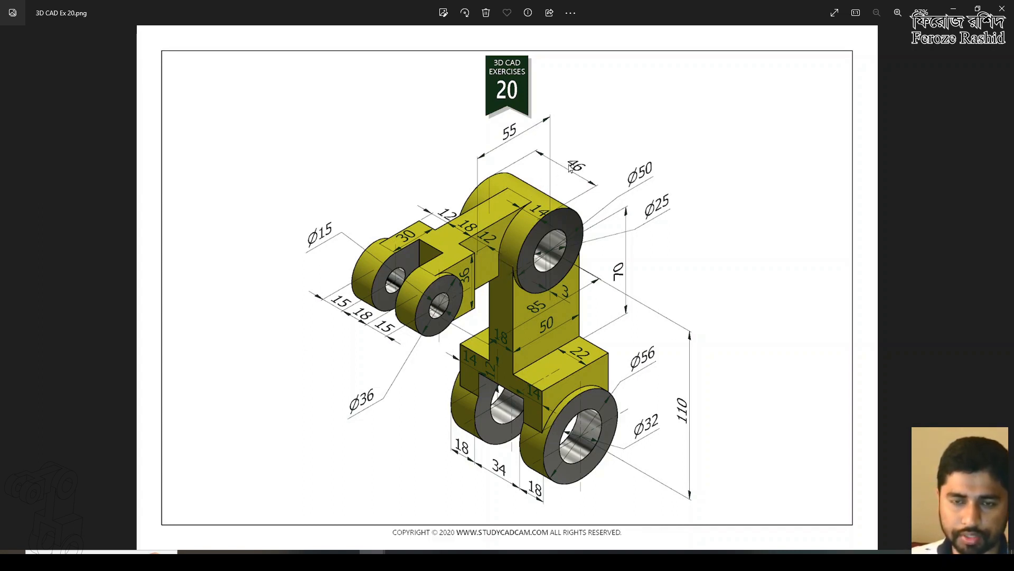
left_click_drag(732, 12, 1013, 37)
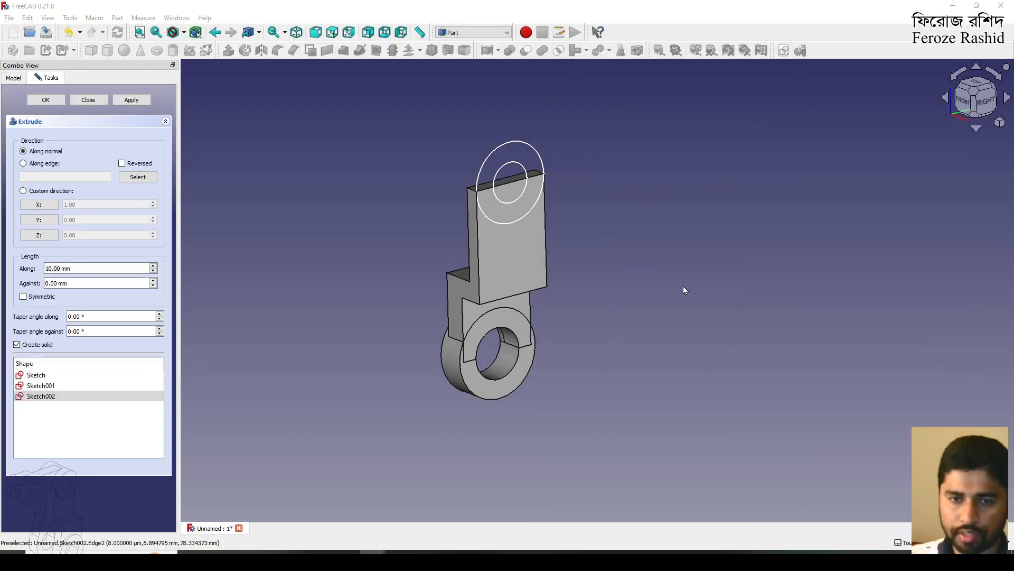
double_click(49, 268)
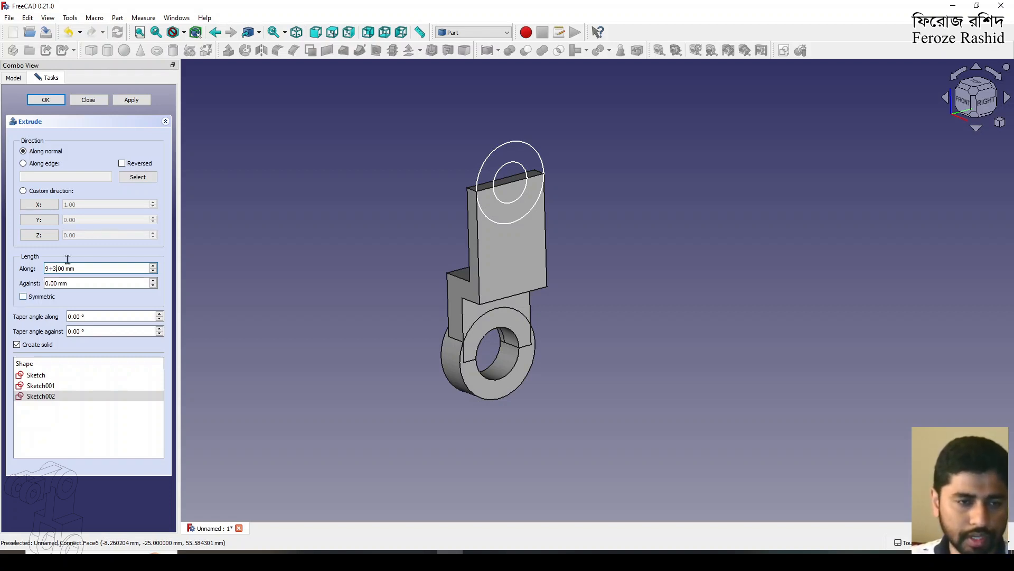
left_click(126, 106)
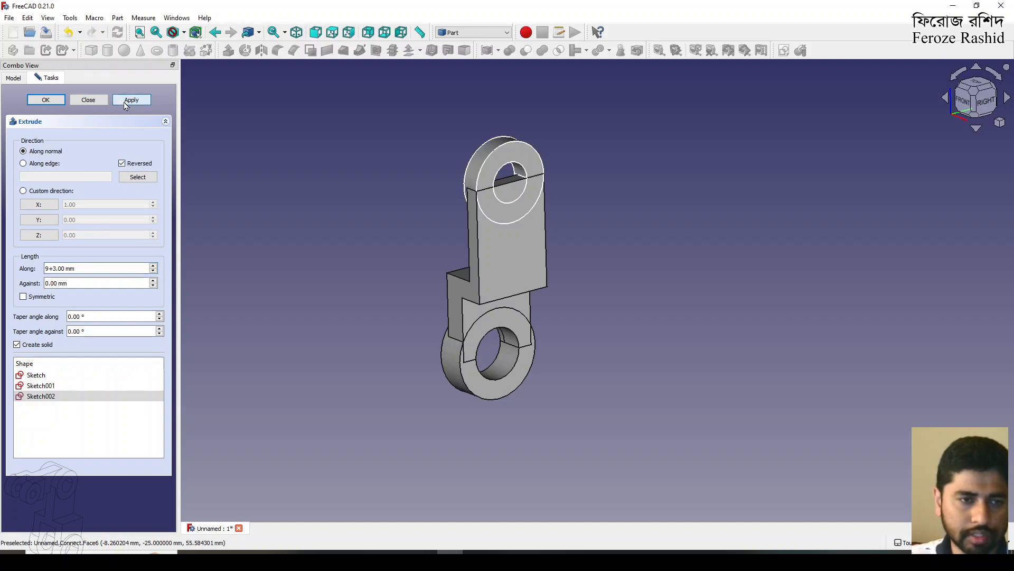
left_click(88, 99)
Join the connected bracket and the new upper ring with Connect objects.
middle_click_drag(384, 267, 543, 227)
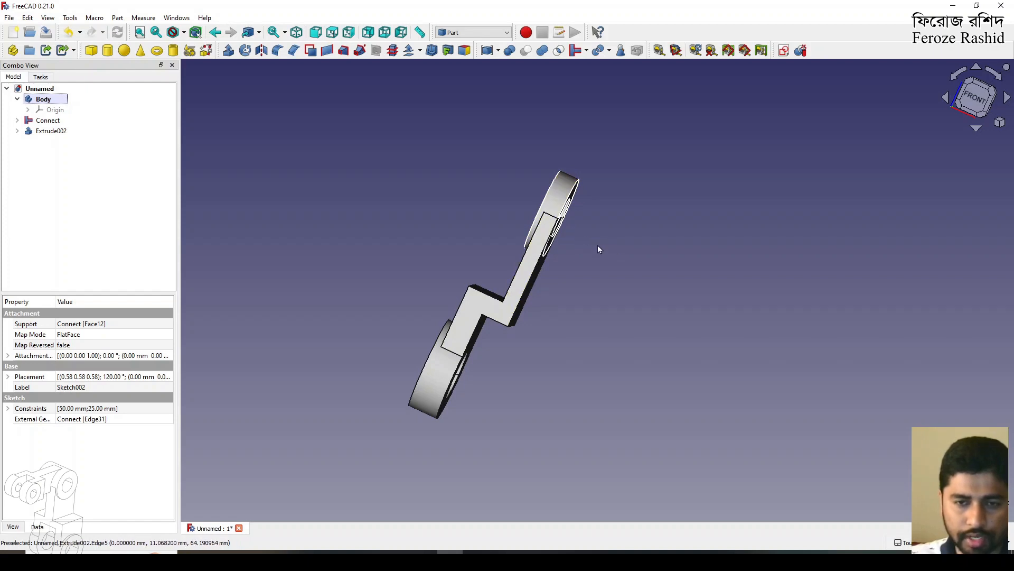
middle_click_drag(517, 233, 526, 238)
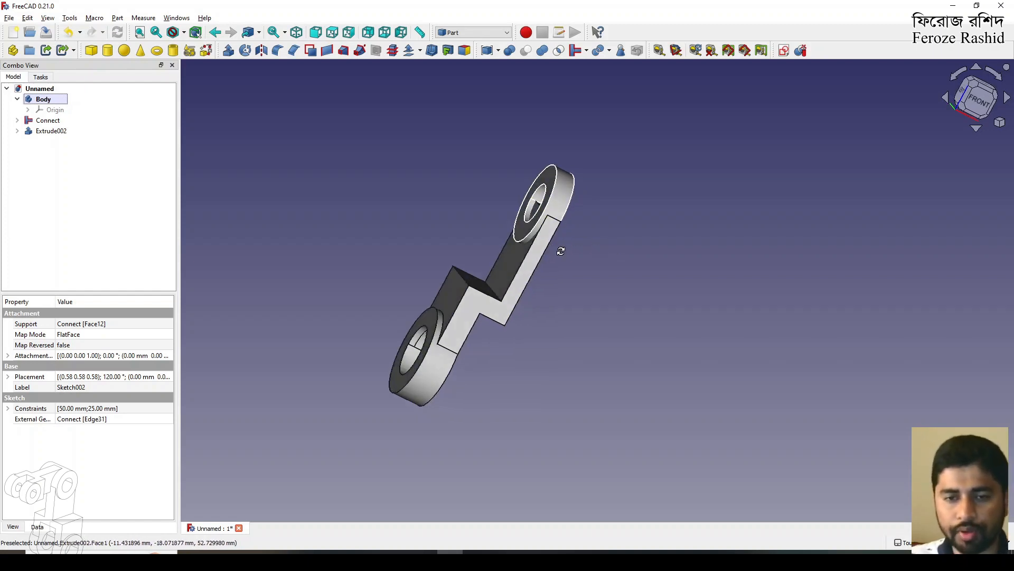
left_click(526, 238)
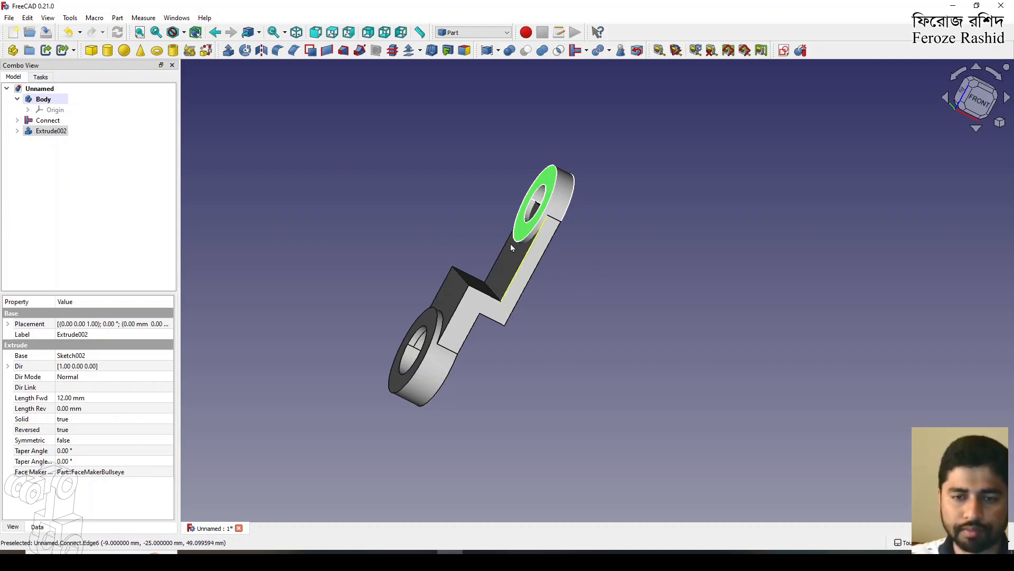
left_click(381, 223)
left_click_drag(381, 223, 188, 219, "shift")
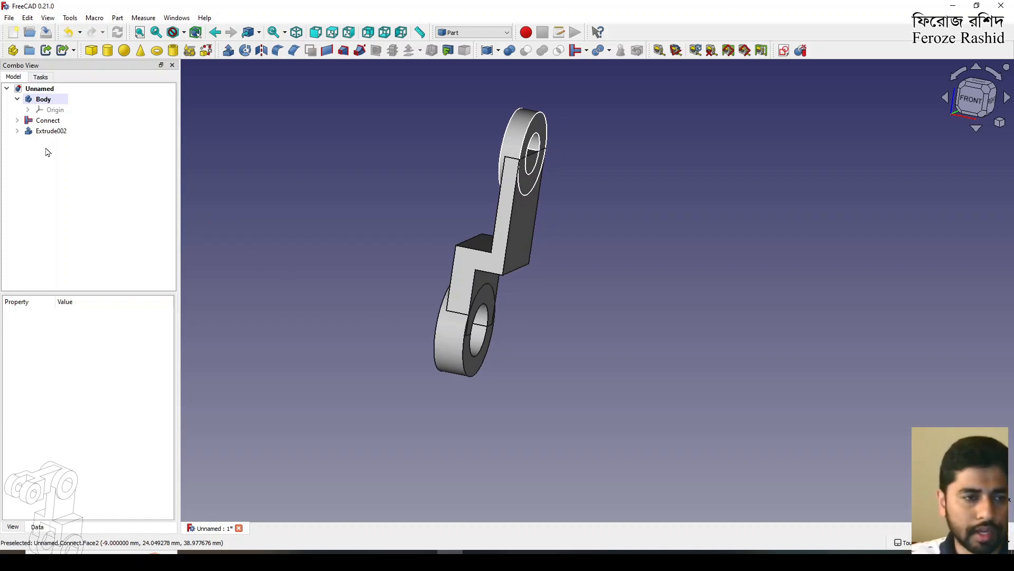
left_click(47, 121)
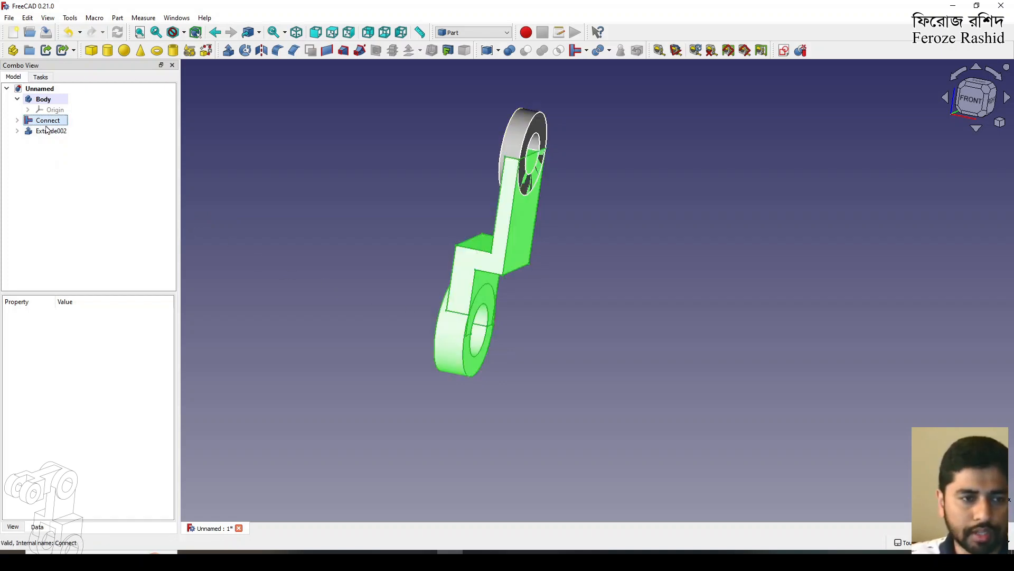
left_click(51, 132, "ctrl")
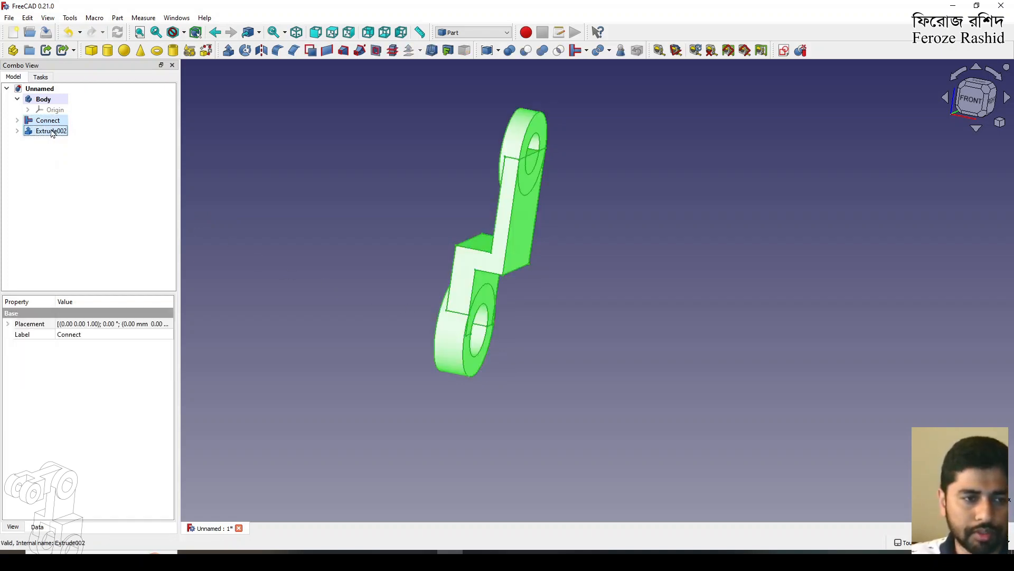
left_click(577, 50)
middle_click_drag(584, 240, 527, 237)
Set Refine to true on the connected half-bracket.
left_click(48, 121)
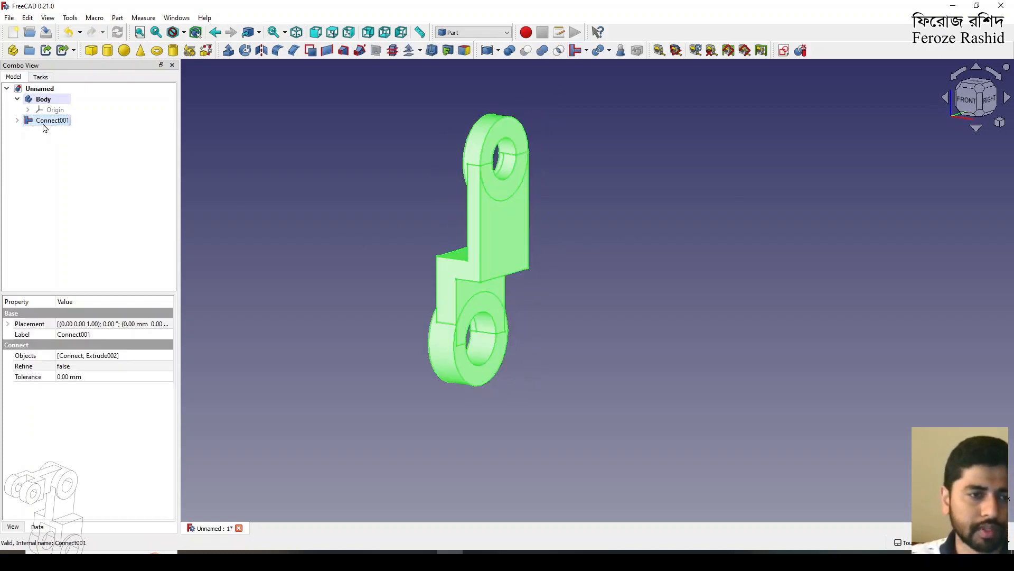
left_click(94, 366)
left_click(94, 366)
left_click(95, 383)
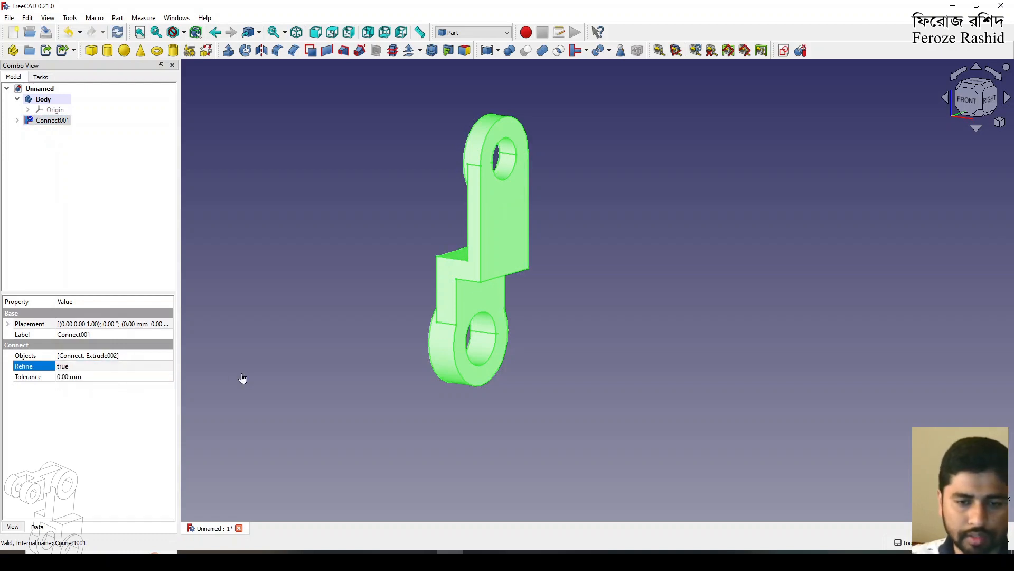
left_click(259, 378)
middle_click_drag(267, 378, 388, 360)
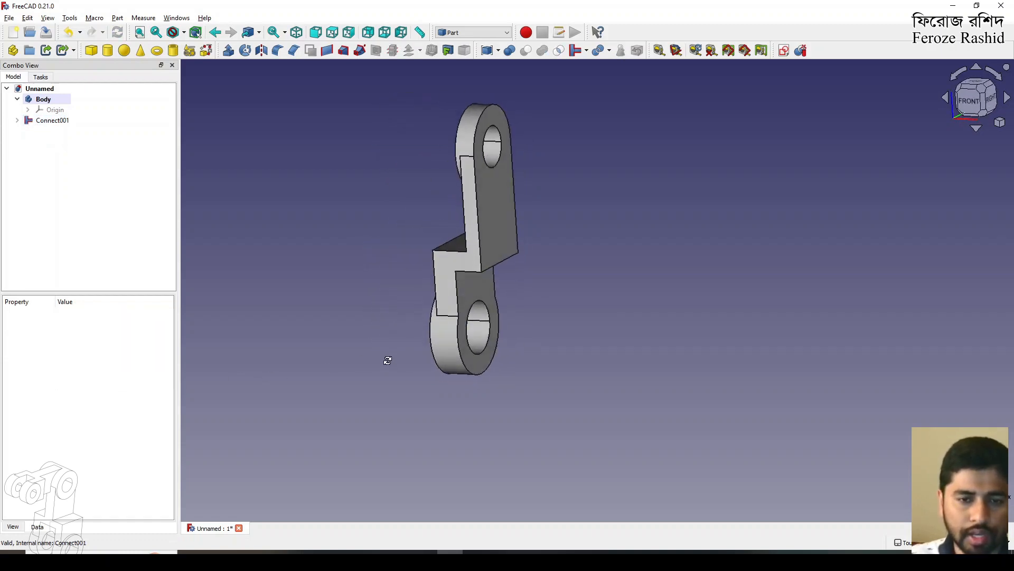
Mirror the connected half-bracket across the YZ plane with the base point at the origin.
left_click(55, 120)
left_click(261, 50)
left_click(122, 247)
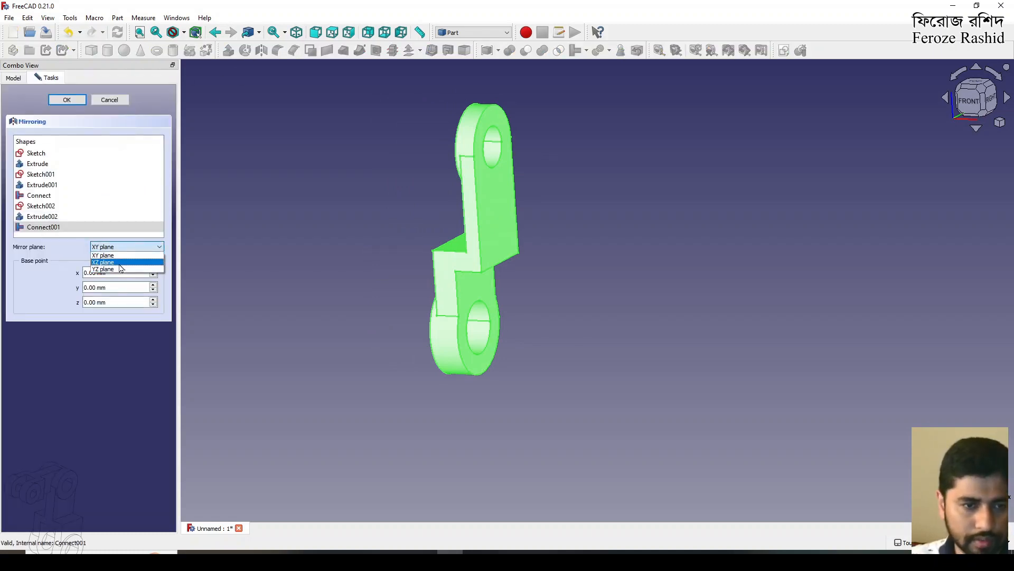
left_click(121, 270)
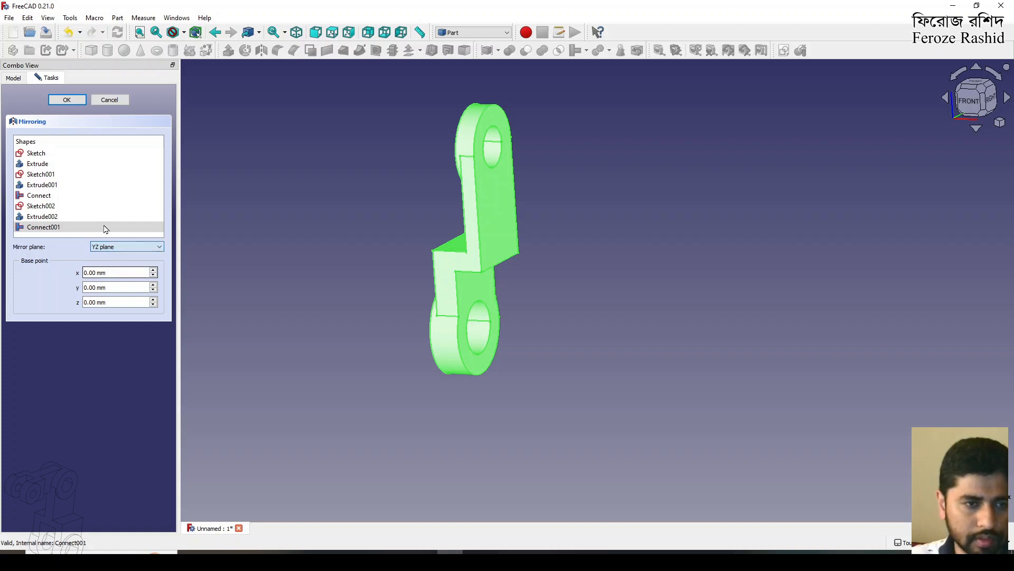
left_click(68, 100)
left_click(266, 242)
left_click_drag(367, 205, 419, 192, "alt")
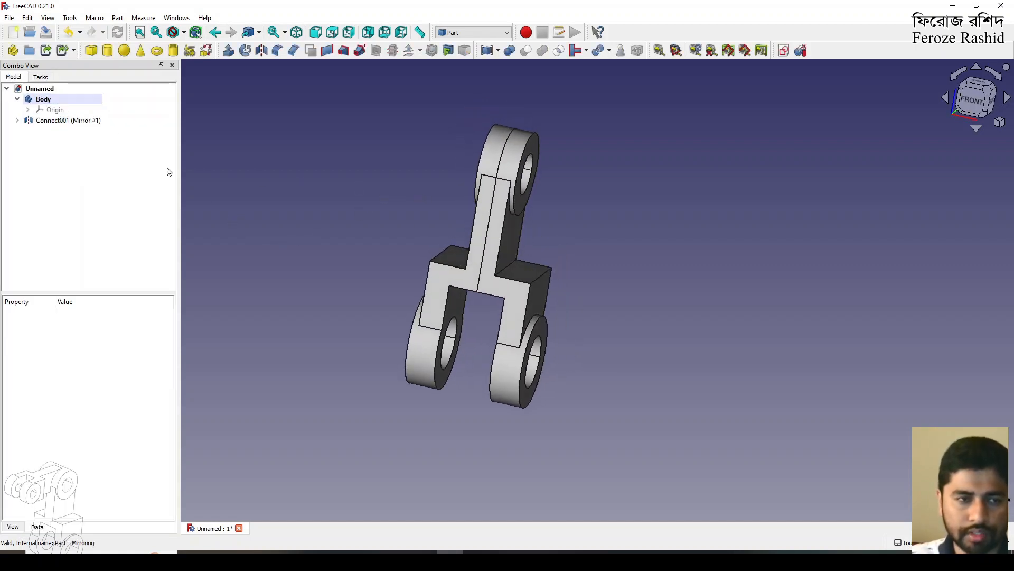
Make a union of the original half-bracket and its mirrored copy.
left_click(38, 123)
left_click(17, 120)
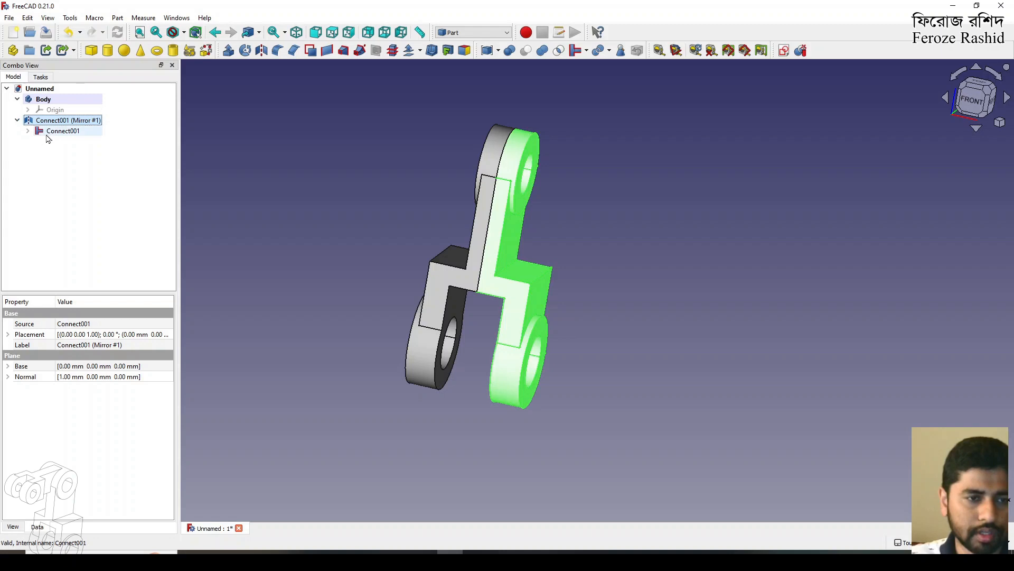
left_click(58, 131)
left_click(95, 123, "ctrl")
left_click(543, 51)
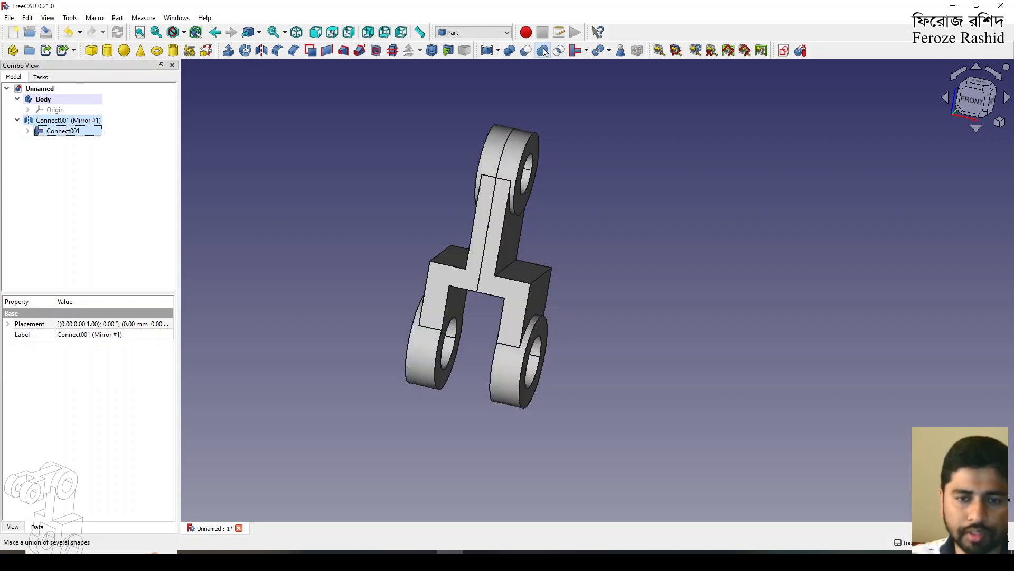
Set Refine to true on the fused full bracket.
left_click(45, 120)
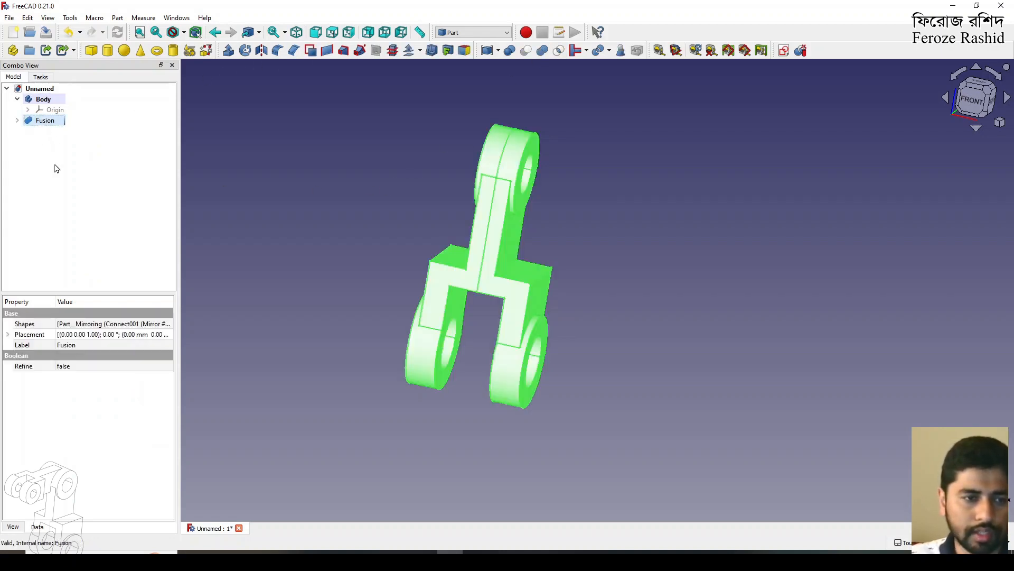
left_click(86, 368)
left_click(106, 366)
left_click(79, 386)
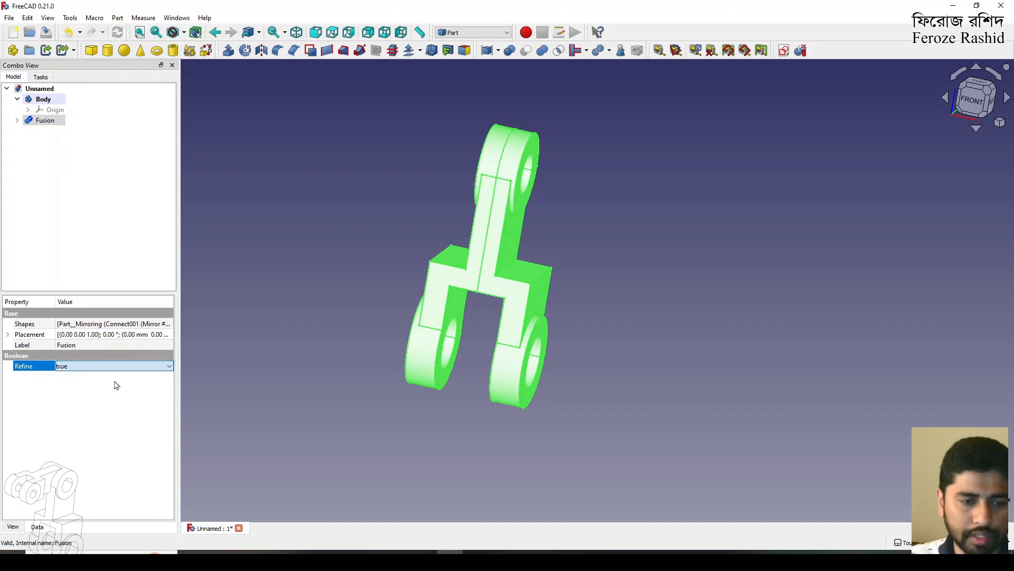
left_click(285, 381)
left_click_drag(526, 306, 734, 296, "alt")
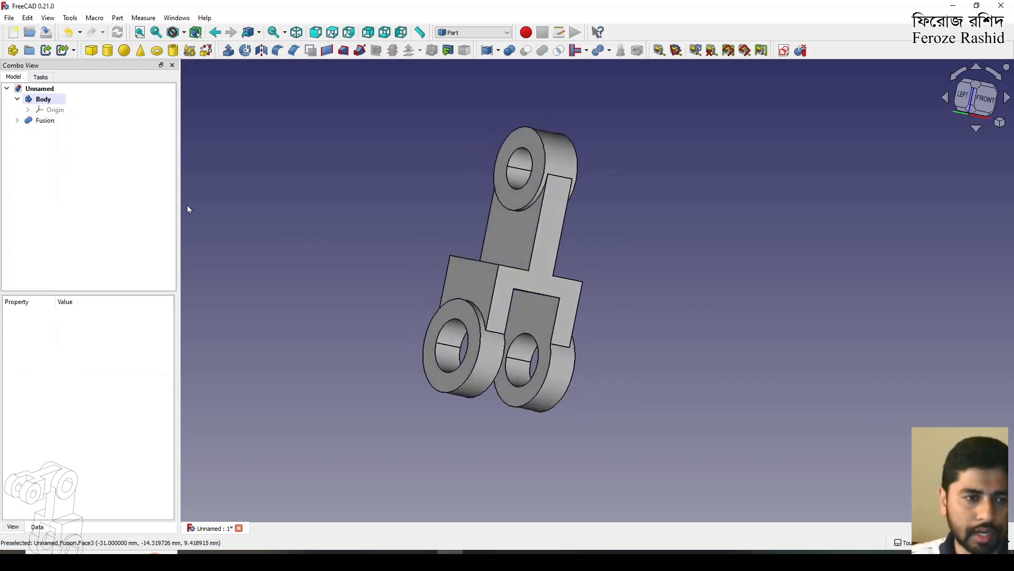
Place the fused bracket inside the Body as its base feature.
left_click(533, 189)
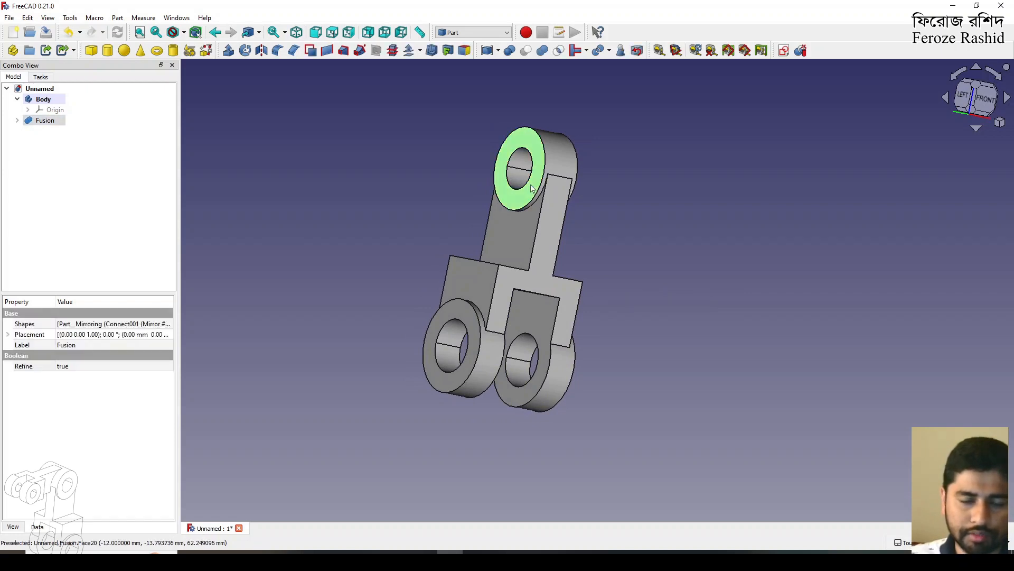
left_click_drag(561, 176, 500, 178, "alt")
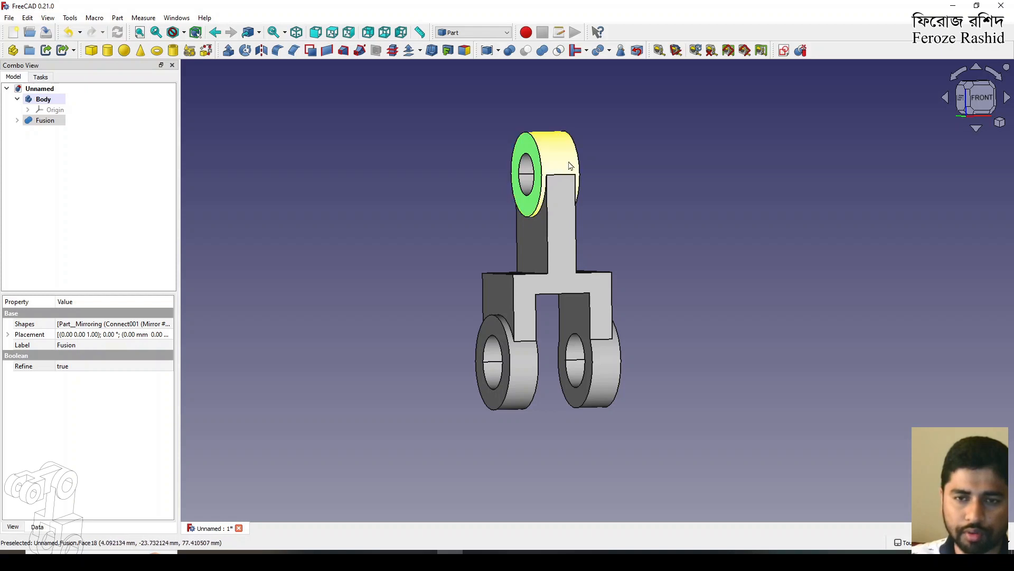
left_click(599, 156)
left_click(519, 139)
left_click_drag(45, 121, 44, 100)
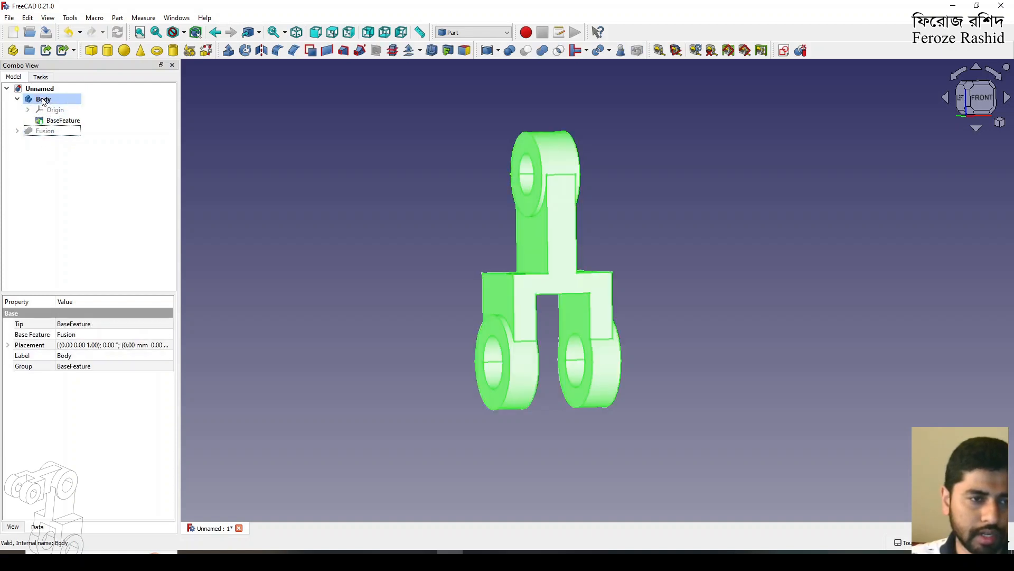
Switch to the Part Design workbench and pad one end face of the upper boss by 46-18-6 mm.
left_click(476, 33)
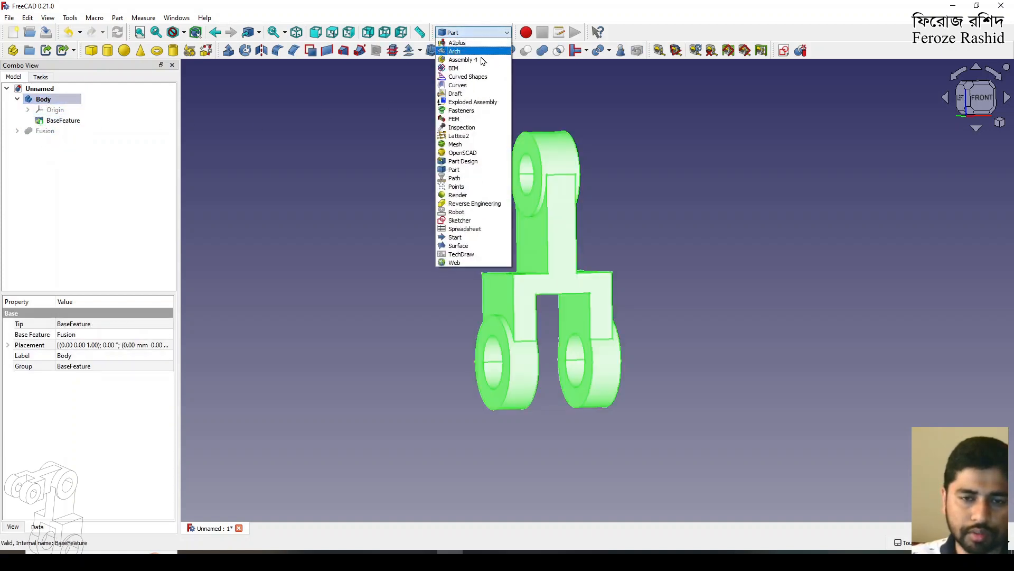
left_click(463, 161)
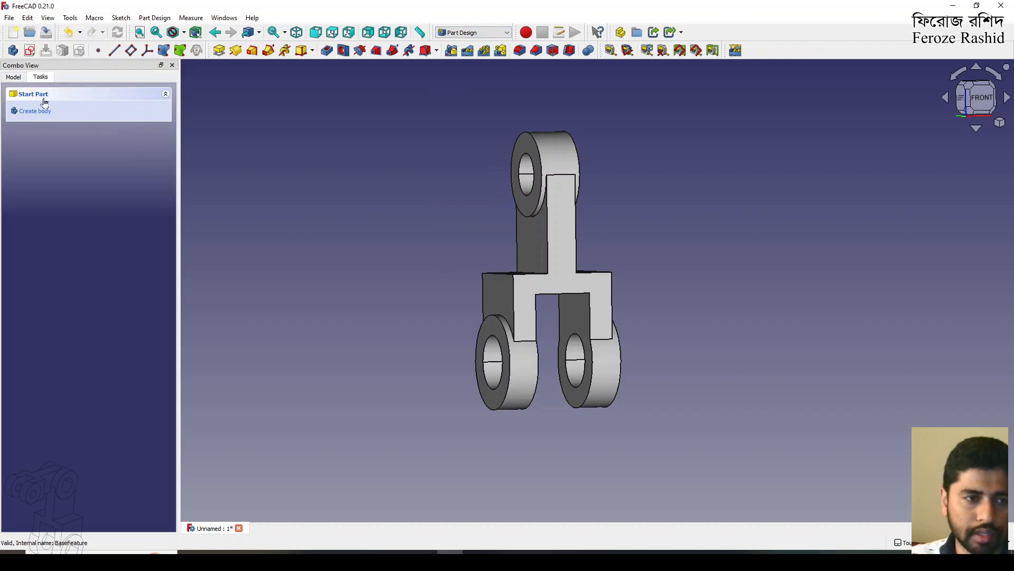
left_click(13, 77)
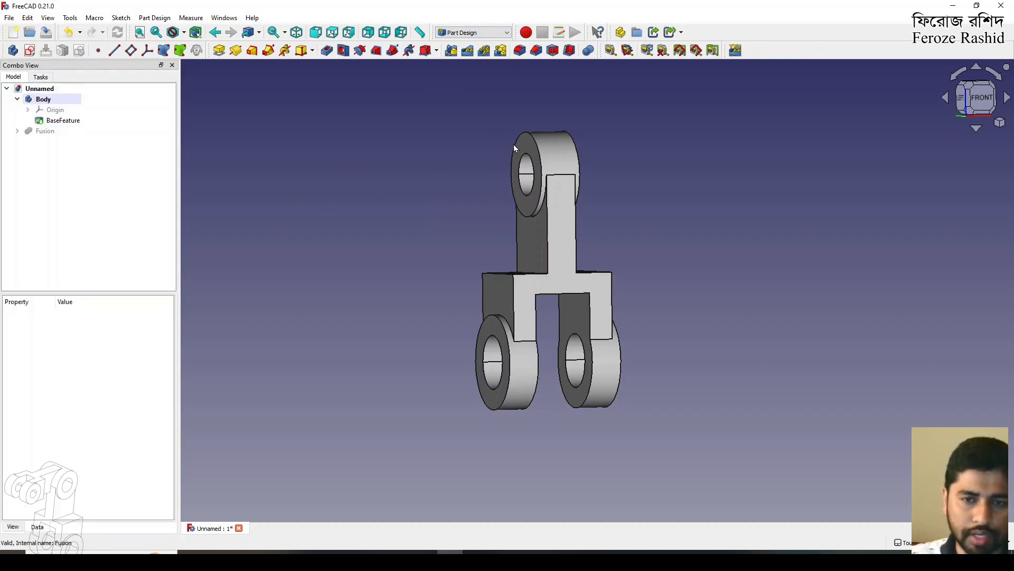
left_click(515, 149)
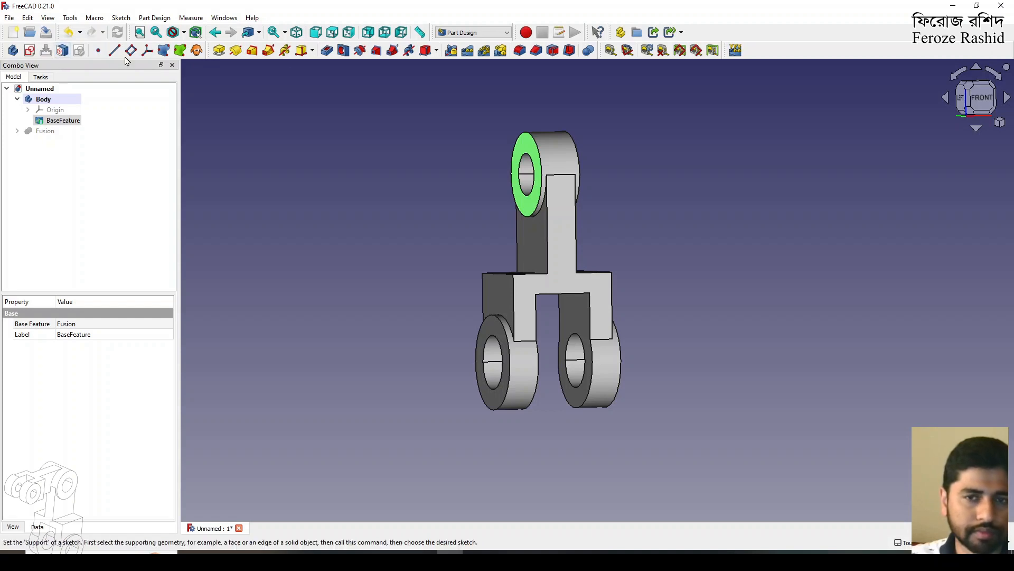
left_click(219, 50)
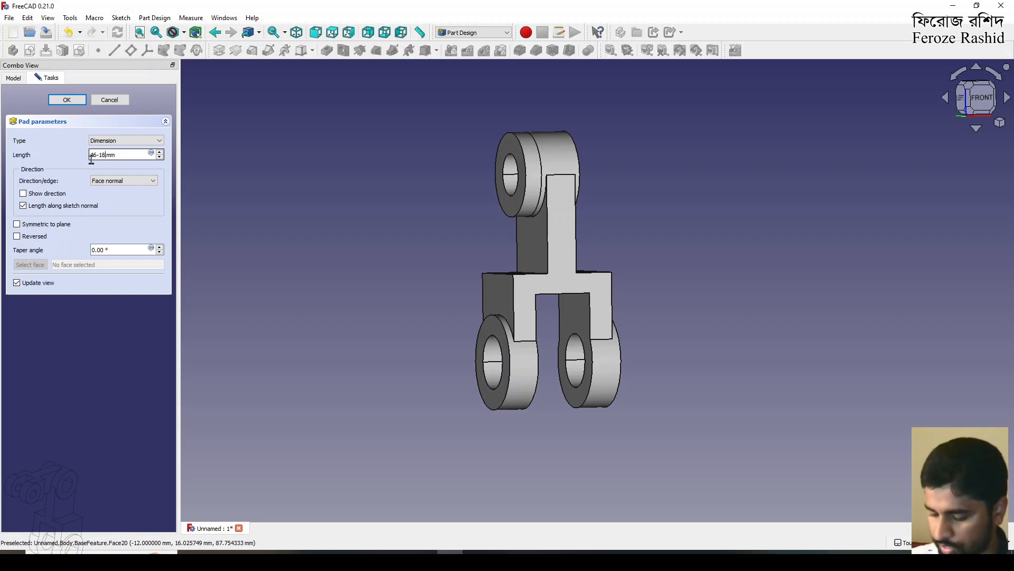
type("46-18-6")
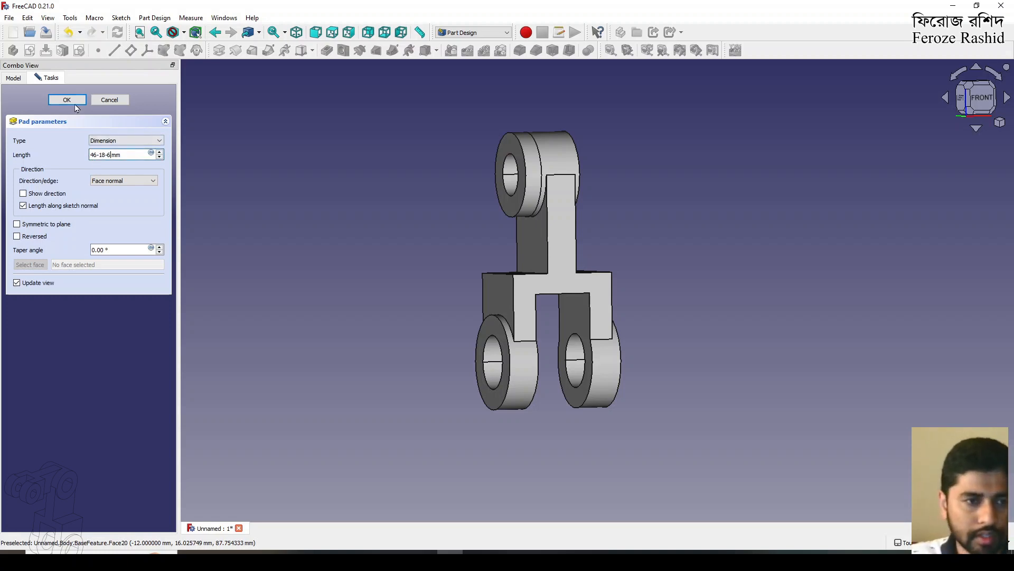
left_click(72, 100)
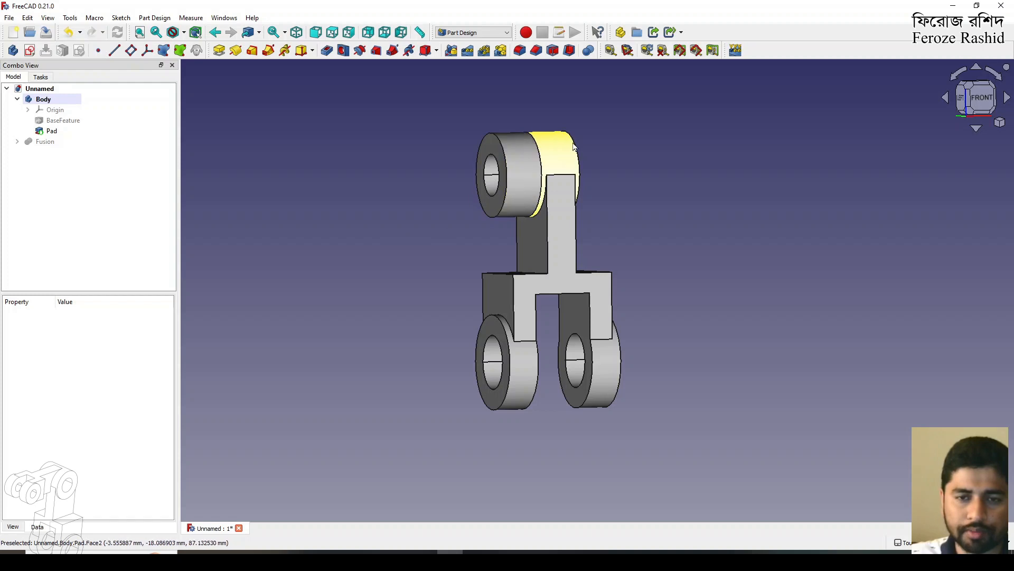
Set Refine to true on the upper boss's pad.
left_click(522, 168)
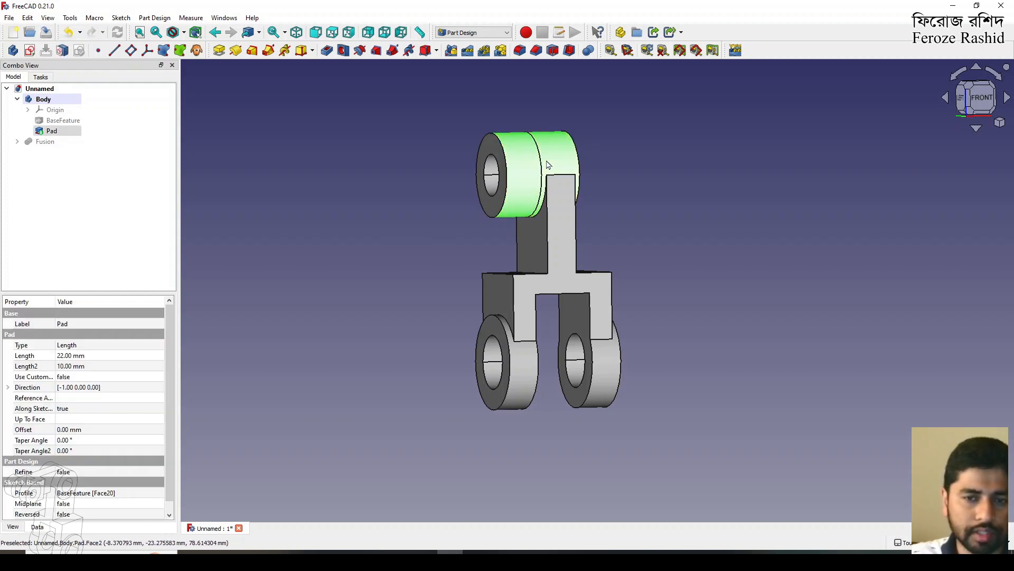
left_click(53, 131)
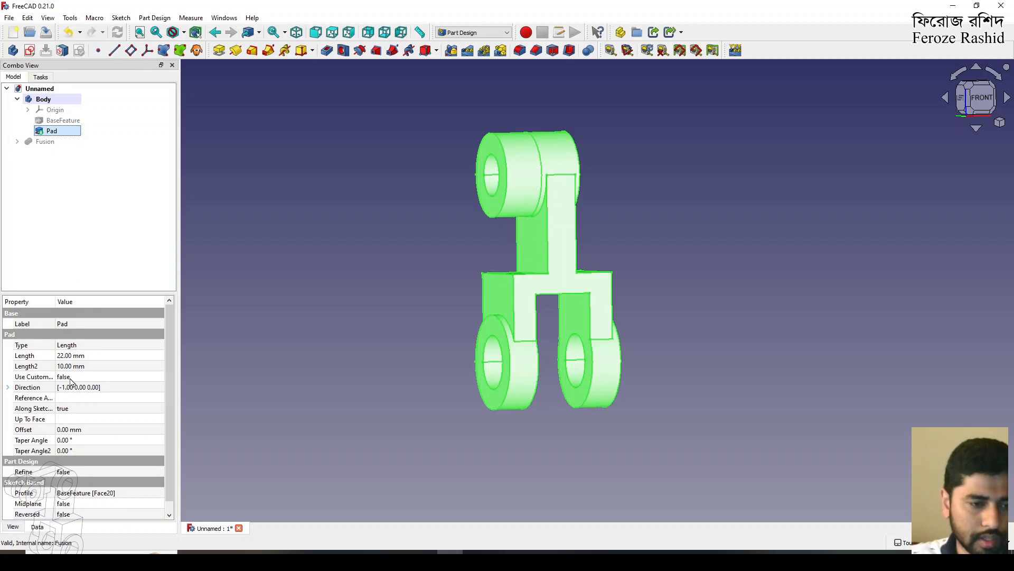
left_click(78, 471)
left_click(79, 472)
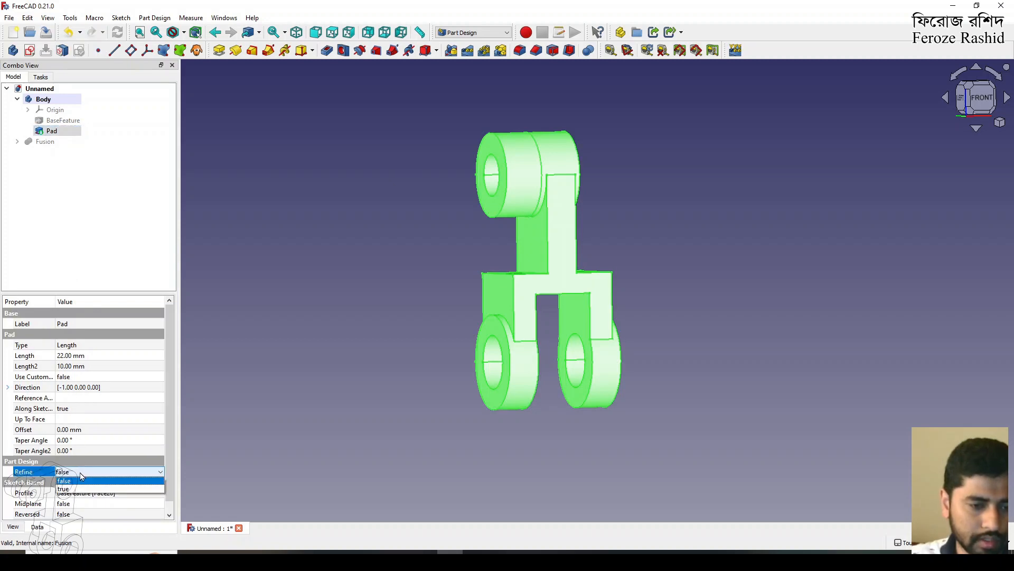
left_click(80, 485)
left_click(253, 434)
left_click_drag(676, 341, 563, 290, "alt")
scroll(561, 351, "down", 3)
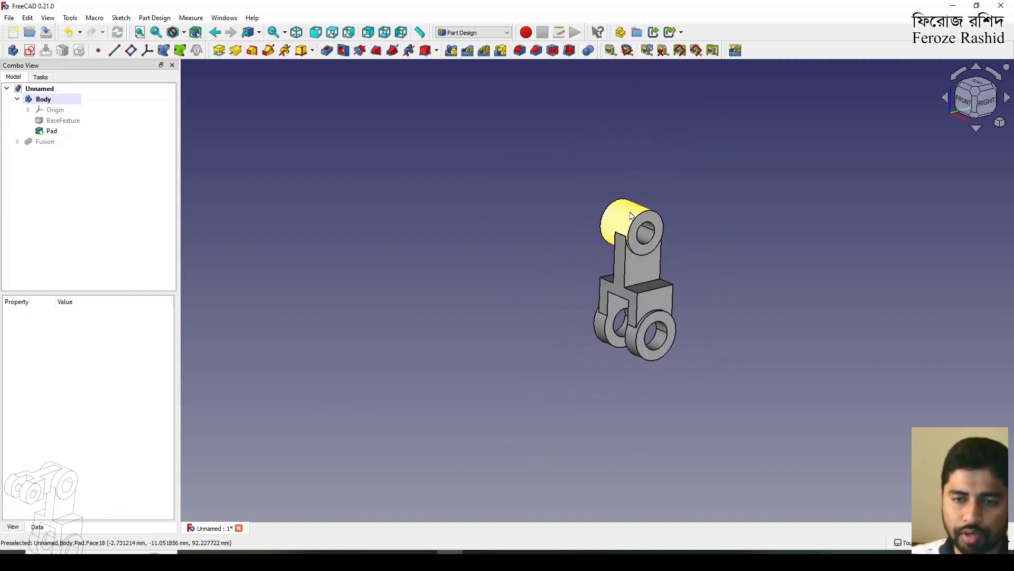
scroll(633, 216, "up", 2)
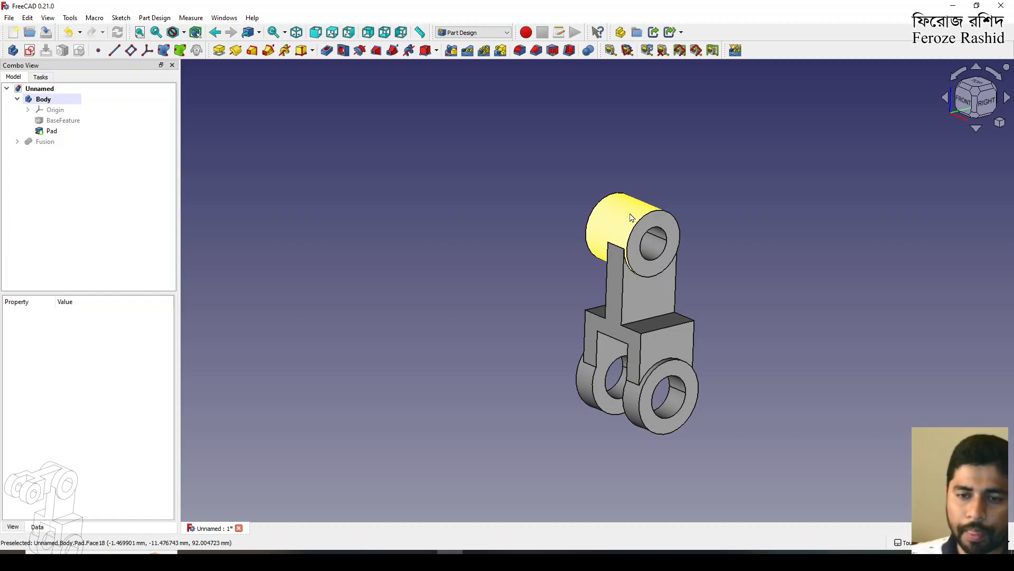
Consult the Exercise 20 drawing, calculate 14 + 18 - 46 in the calculator, and close both windows.
left_click(373, 552)
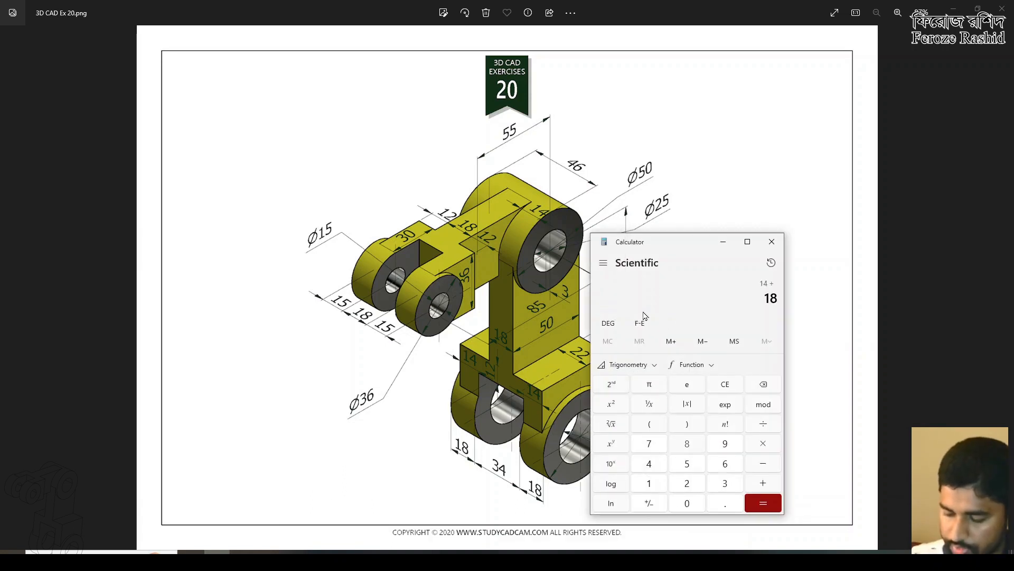
key("minus")
key("Return")
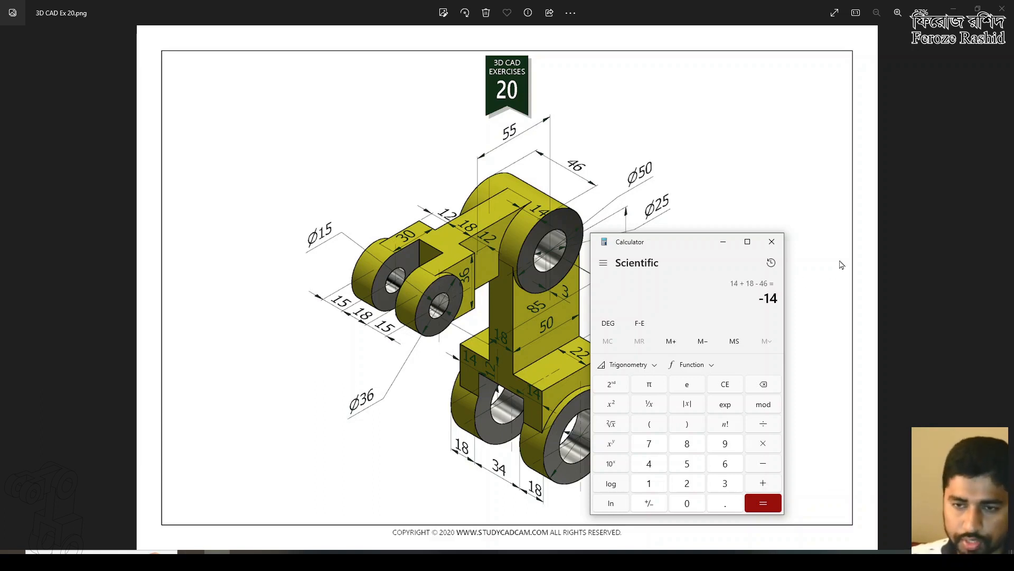
left_click(772, 241)
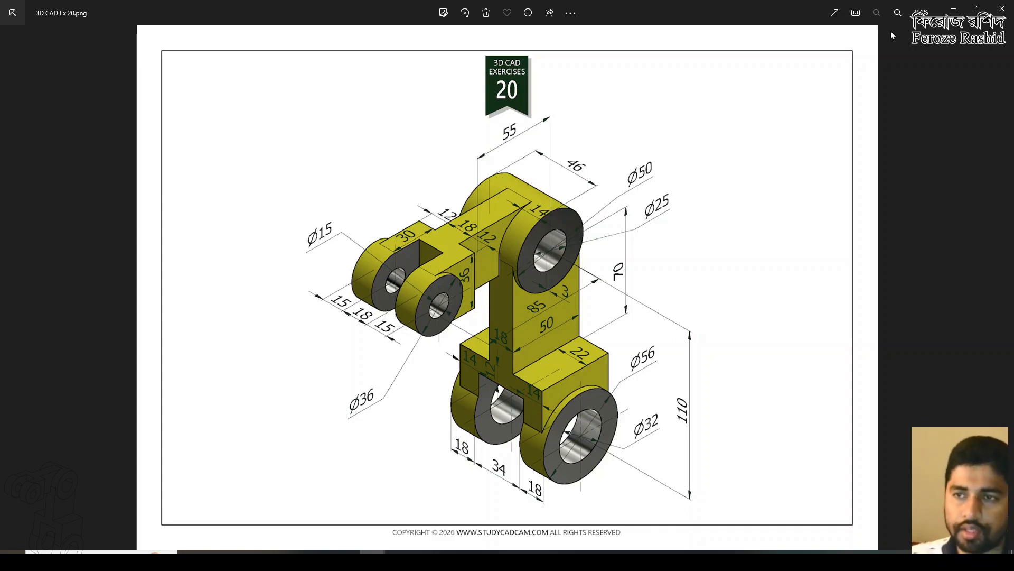
left_click(1003, 9)
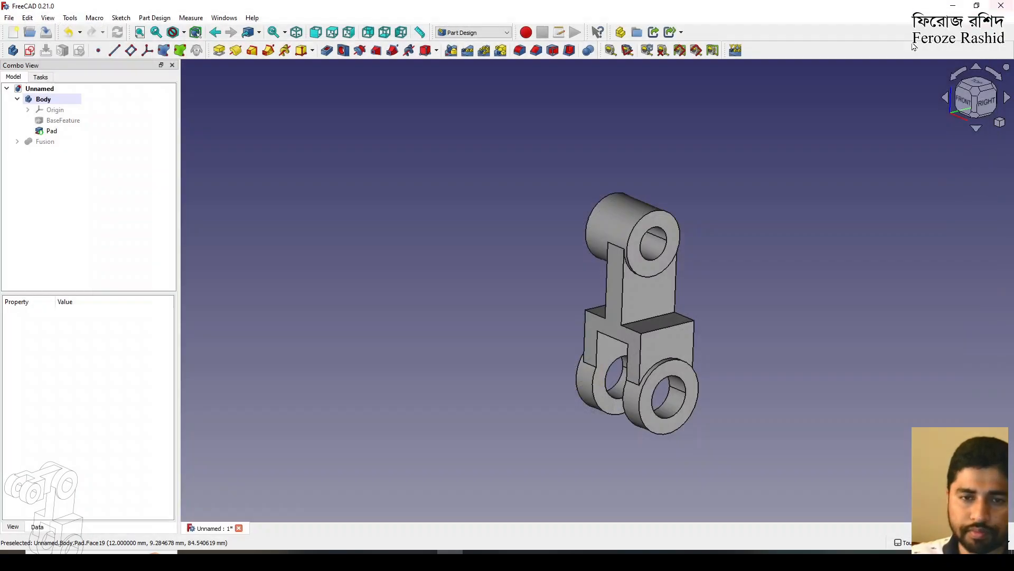
Open the bracket's original stepped profile sketch from the fused model's history to review its dimensions.
middle_click_drag(629, 232, 605, 194)
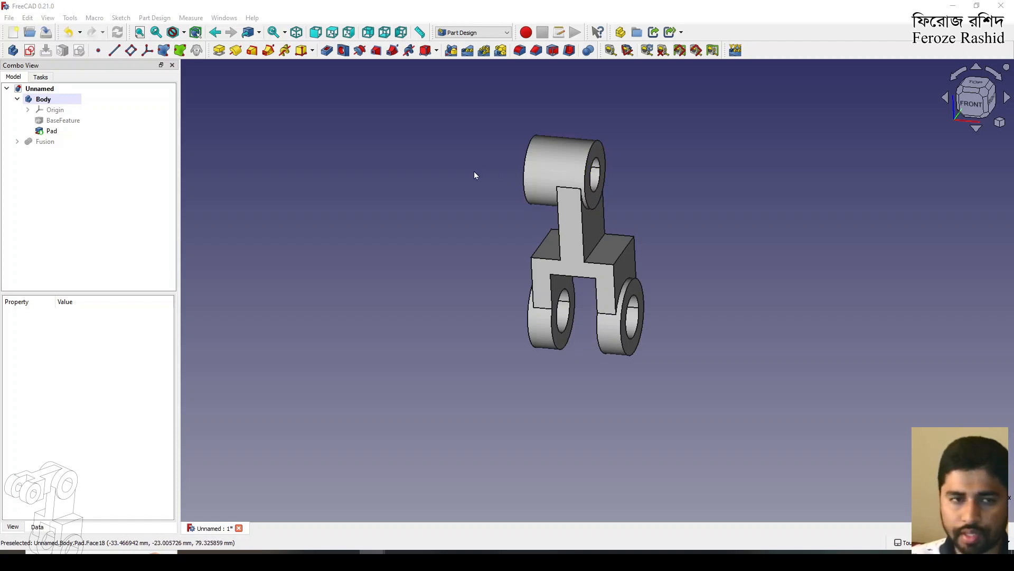
left_click(18, 141)
left_click(28, 162)
left_click(39, 184)
left_click(38, 173)
left_click(49, 183)
double_click(86, 194)
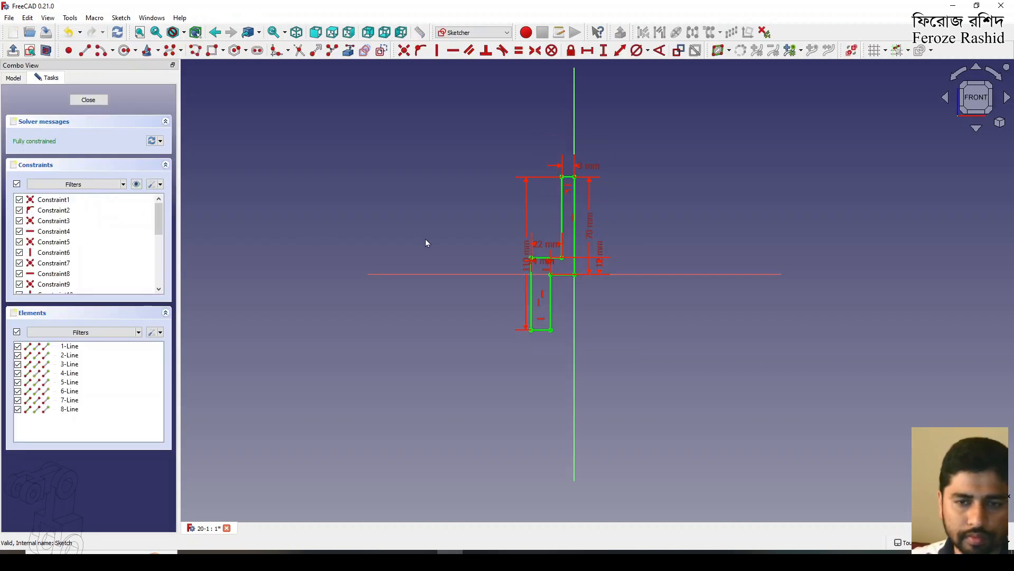
scroll(584, 198, "up", 4)
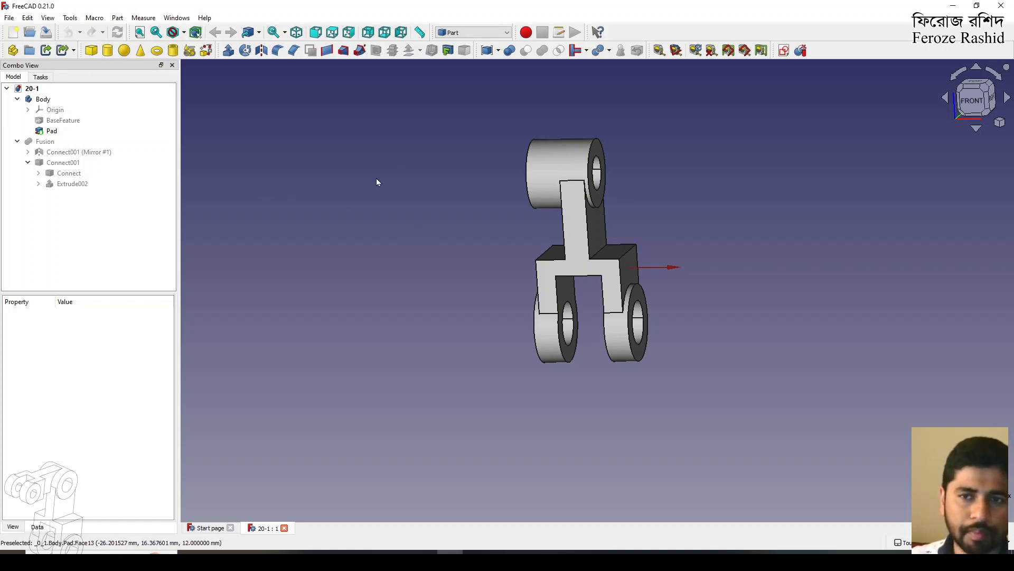
Create a new sketch on the XY plane with an offset of 70 mm.
left_click(979, 85)
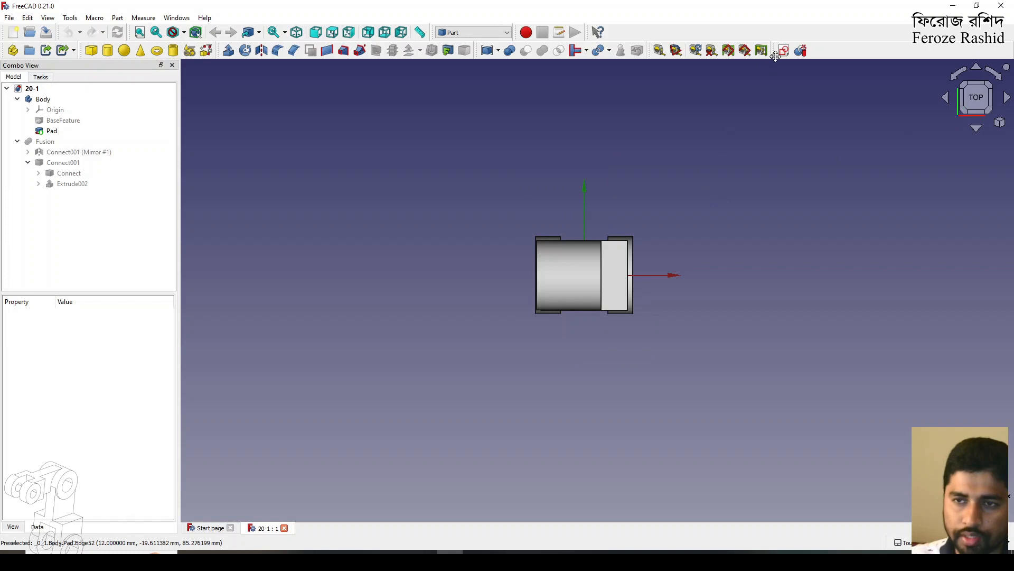
left_click(784, 50)
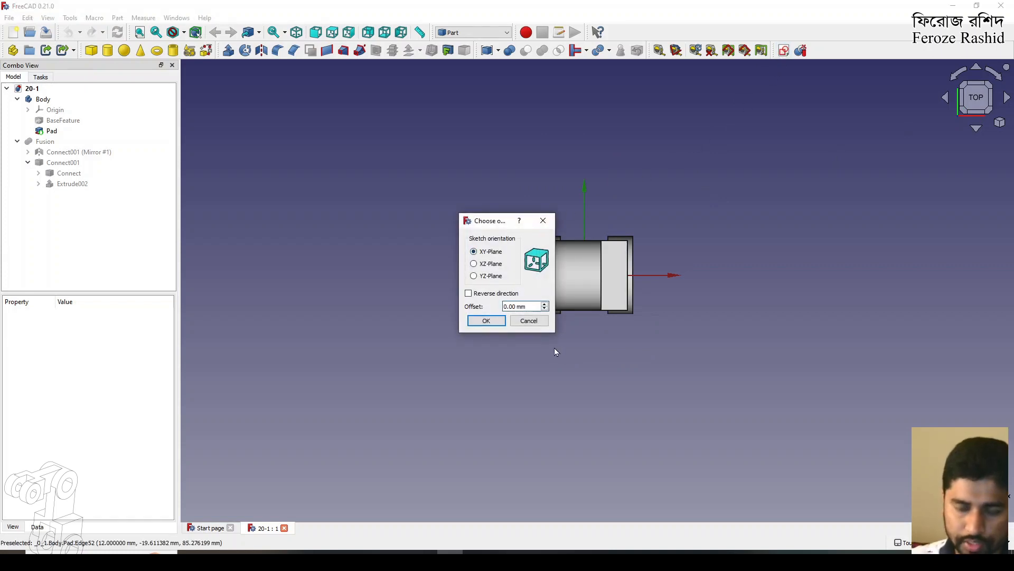
type("2")
left_click(491, 322)
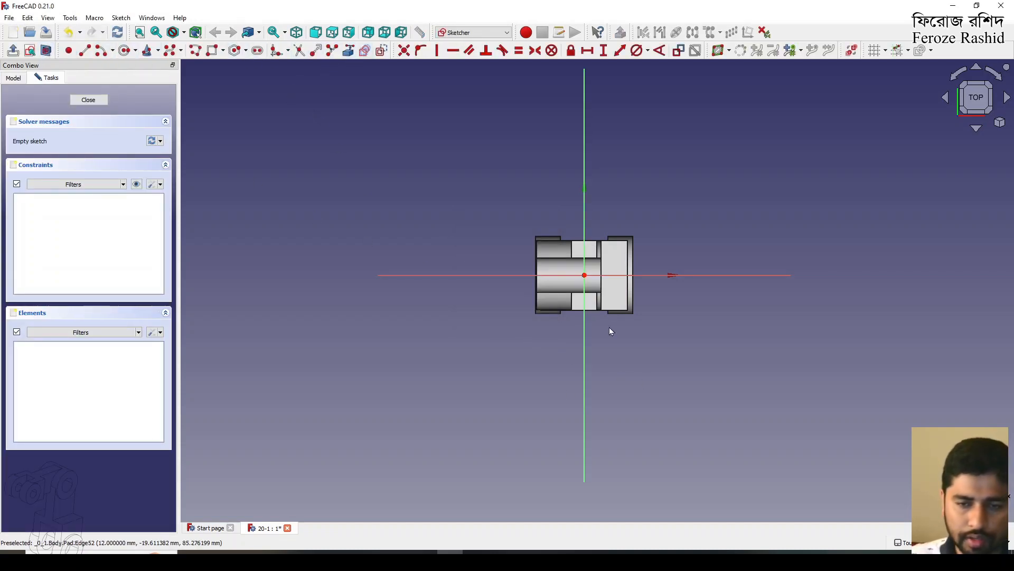
scroll(610, 327, "up", 3)
middle_click_drag(610, 328, 601, 274)
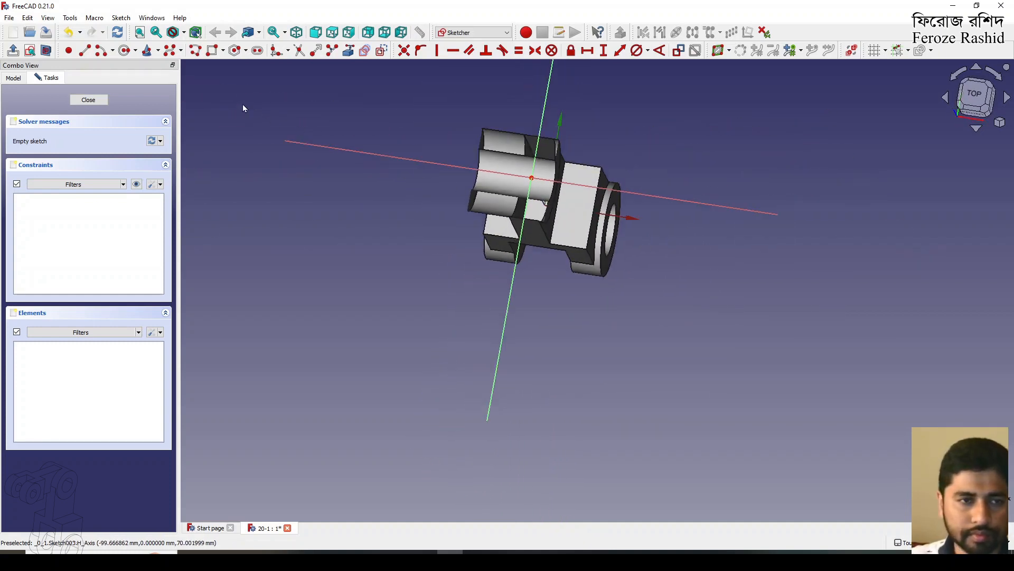
left_click(975, 94)
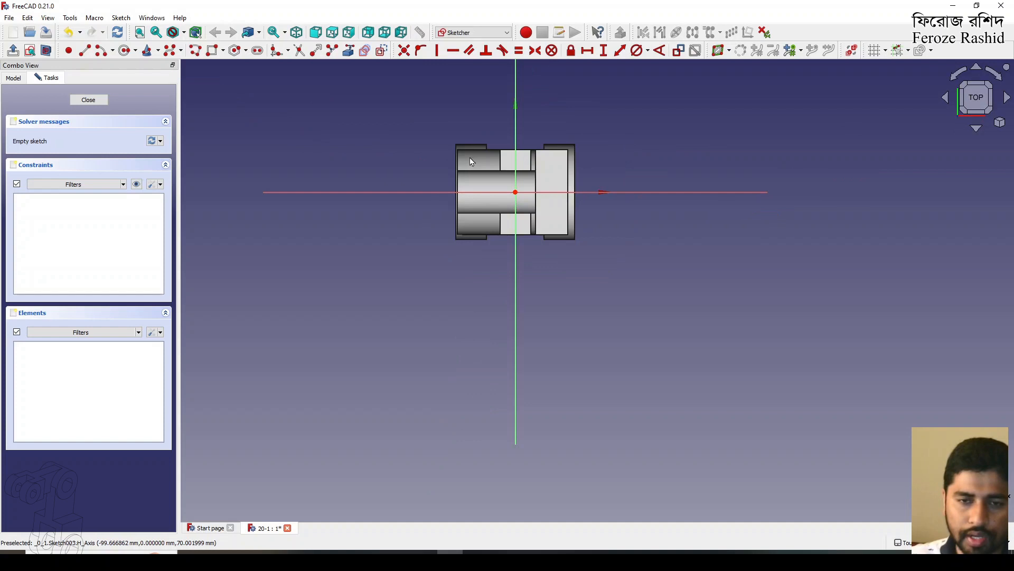
left_click(680, 50)
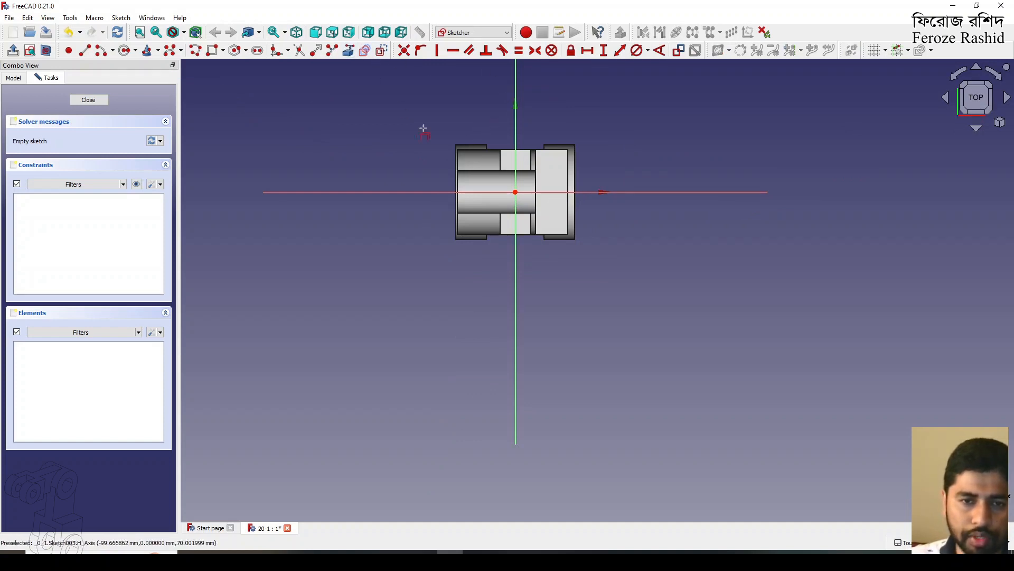
middle_click_drag(535, 234, 493, 158)
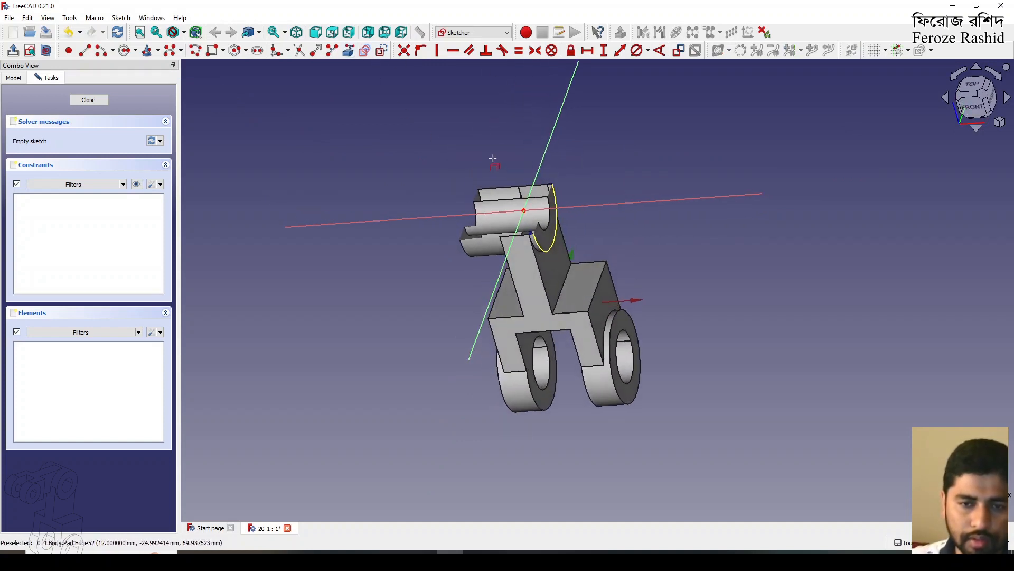
left_click(503, 198)
middle_click_drag(504, 198, 578, 252)
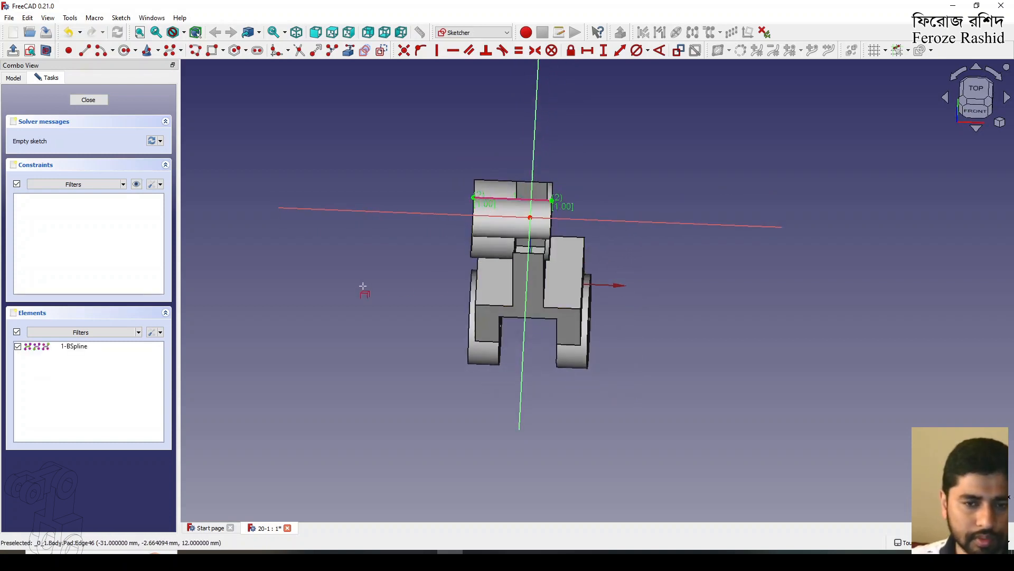
left_click(69, 346)
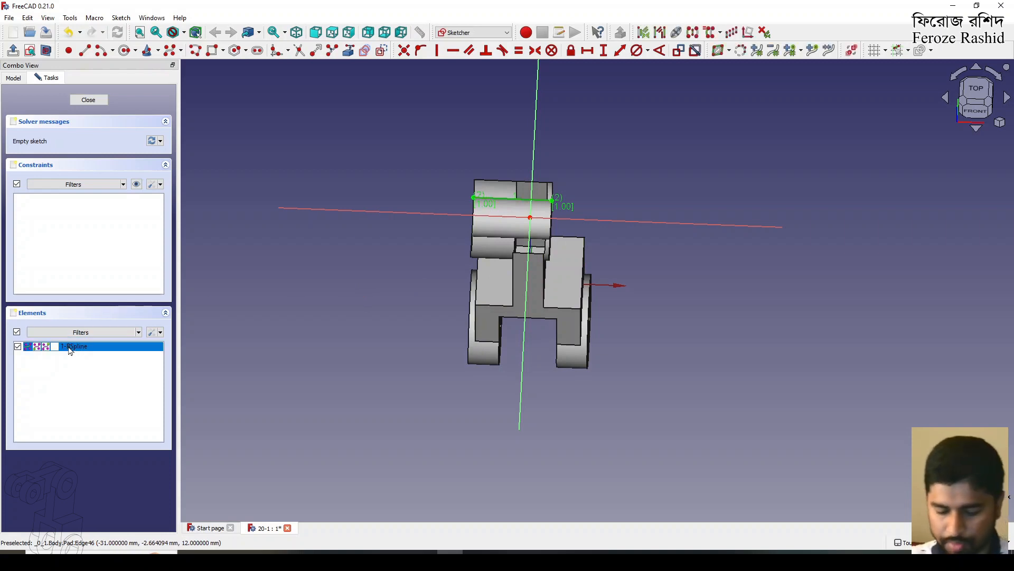
key("Delete")
Project the circular outer edges at both ends of the upper boss into the sketch as external geometry.
middle_click_drag(536, 274, 520, 226)
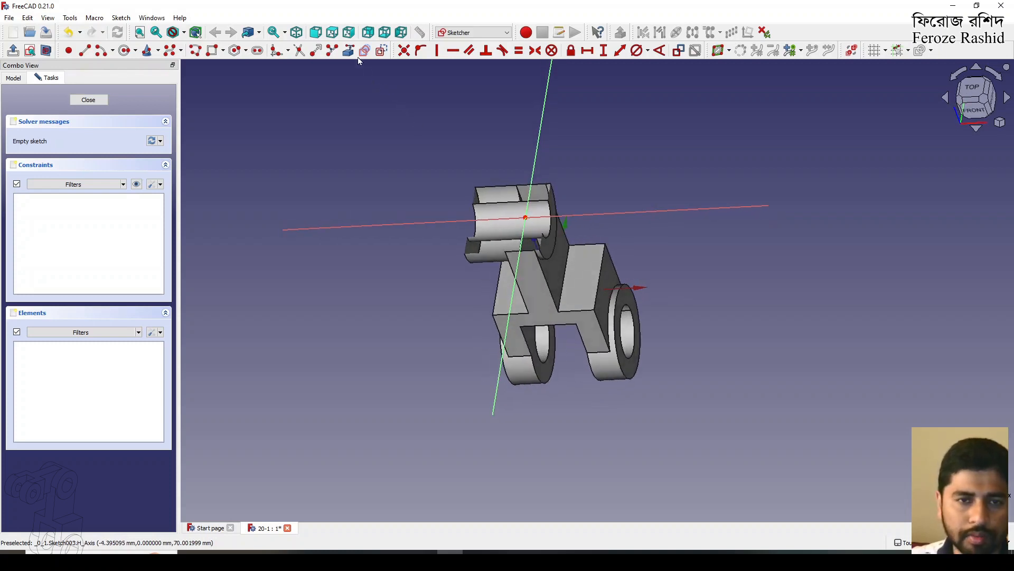
left_click(556, 197)
mouse_move(534, 211)
middle_mouse_down()
mouse_move(591, 220)
mouse_move(475, 204)
mouse_move(507, 203)
mouse_move(531, 219)
middle_mouse_up()
left_click(473, 204)
left_click(976, 93)
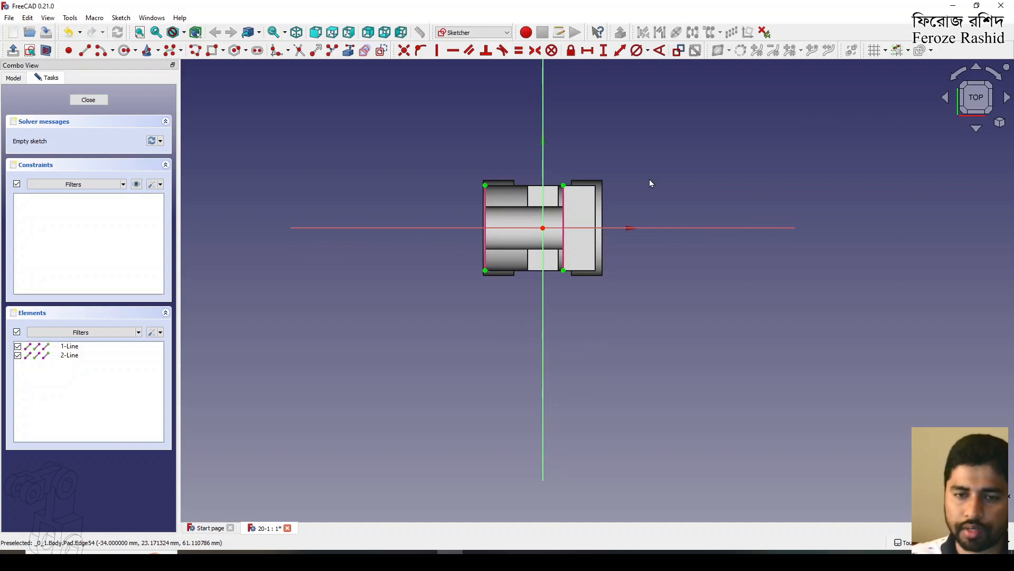
scroll(512, 217, "up", 2)
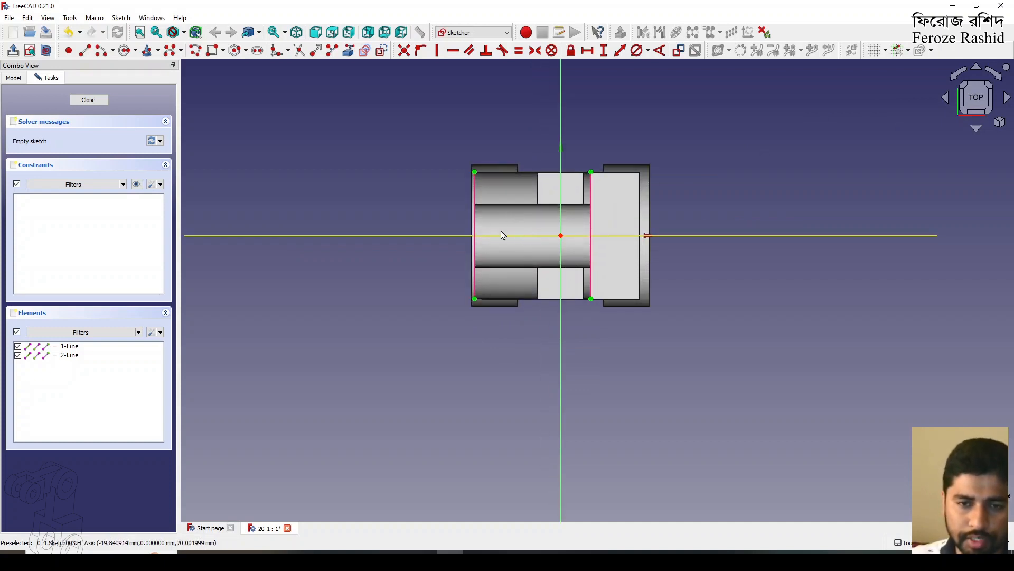
Draw two end-to-end lines along the sketch's horizontal axis, about 18 mm and 28 mm long, joining the projected boss edges.
left_click(476, 222)
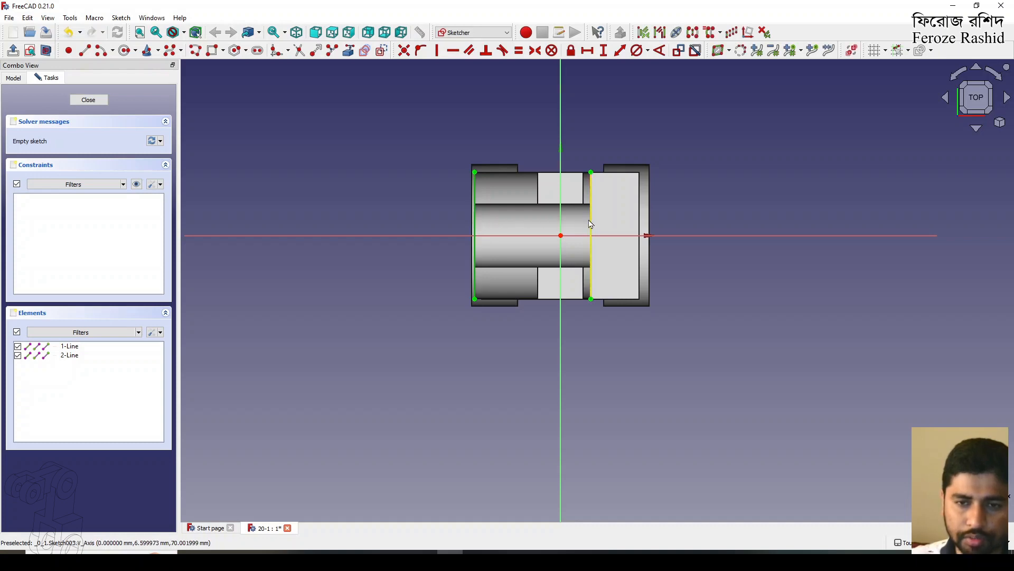
left_click(756, 194)
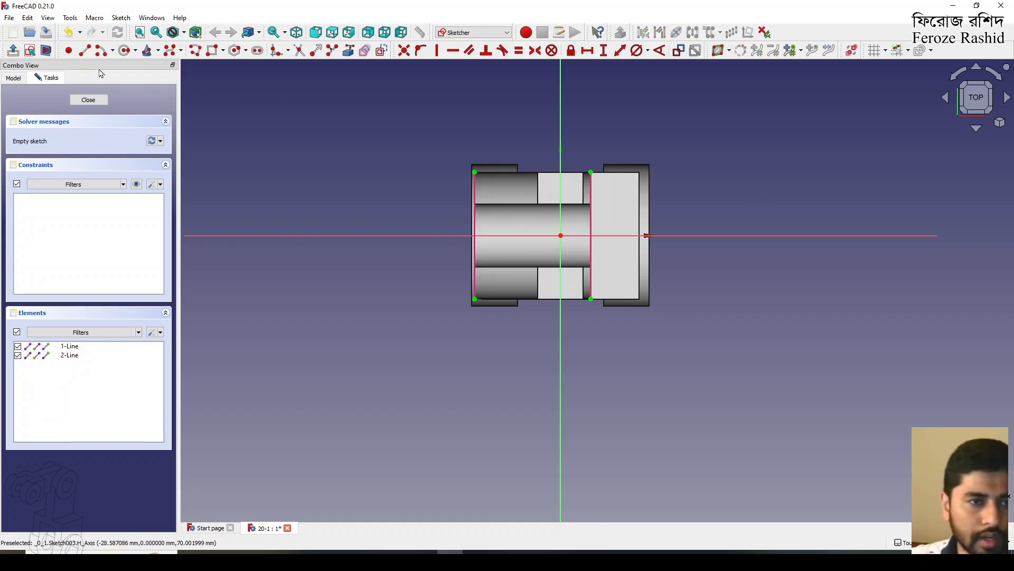
left_click(84, 50)
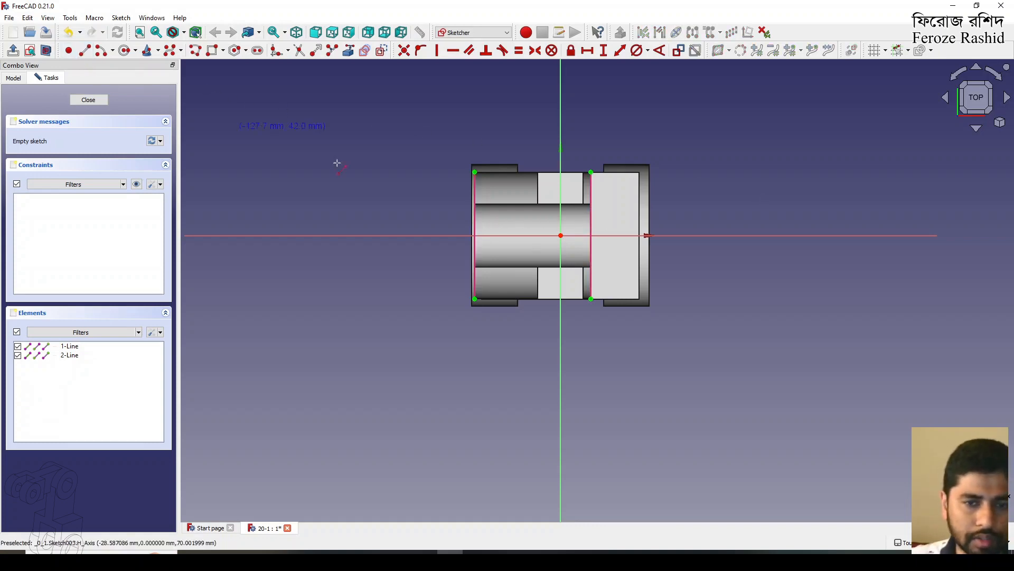
left_click(475, 235)
left_click(520, 235)
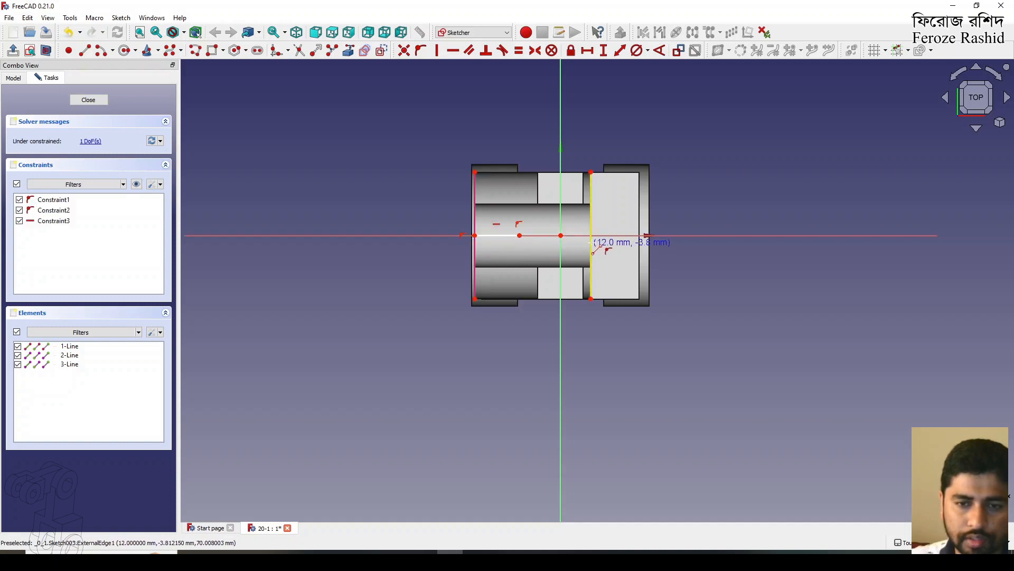
left_click(520, 236)
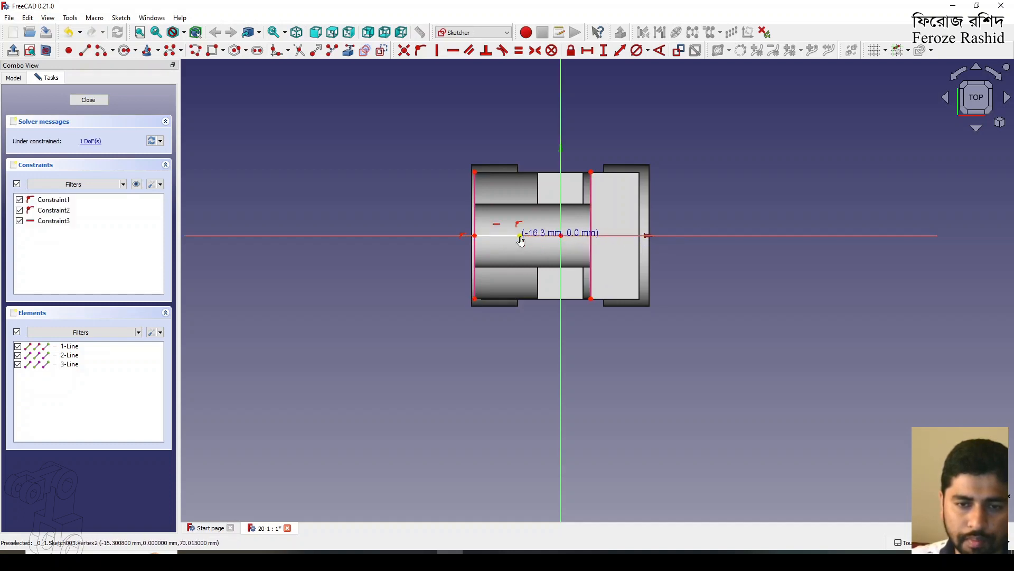
left_click(591, 235)
right_click(540, 242)
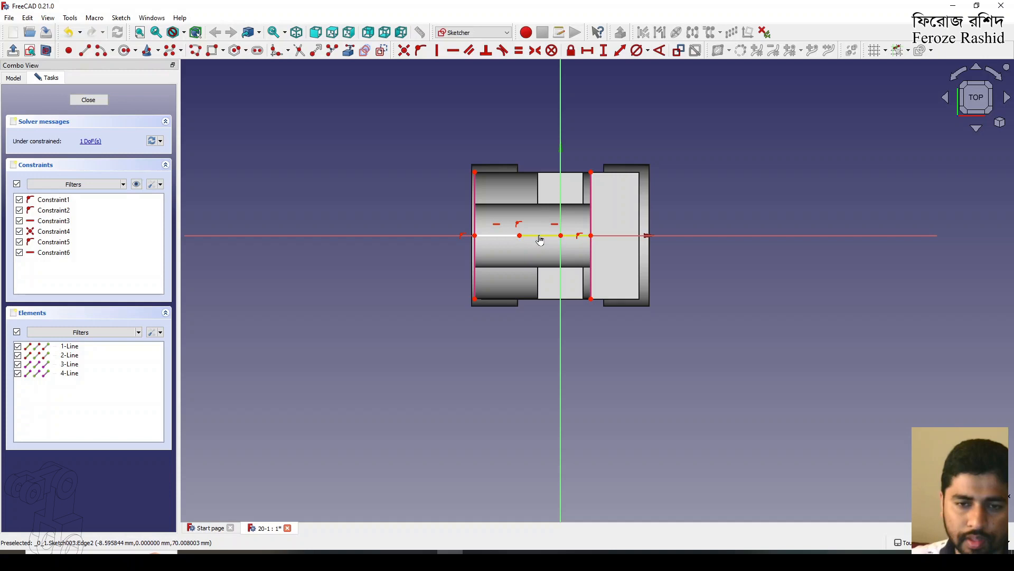
Make the two axis lines equal in length and convert them to construction geometry.
left_click(540, 241)
left_click(499, 236)
left_click(519, 51)
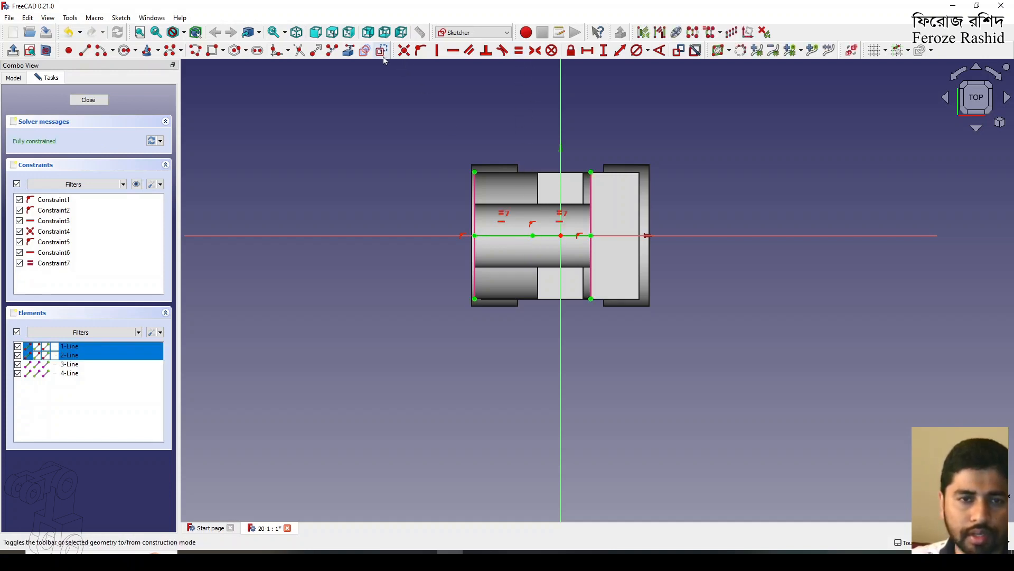
left_click(381, 96)
scroll(416, 150, "down", 3)
scroll(458, 189, "up", 1)
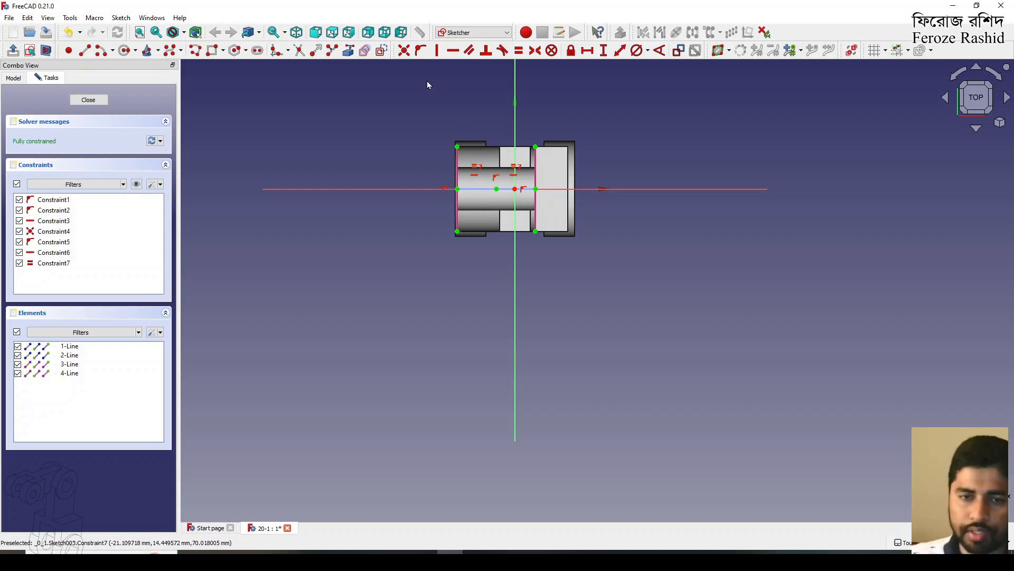
Sketch a stepped half-arm outline from the construction lines' midpoint, running about 86 mm along negative Y, stepping outward, and returning to the horizontal axis.
left_click(87, 51)
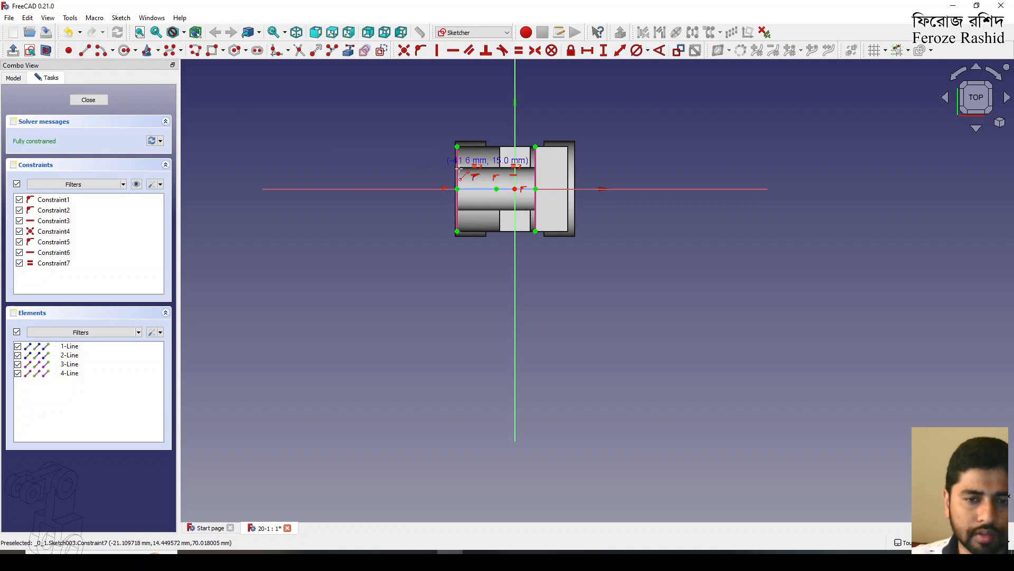
left_click(497, 189)
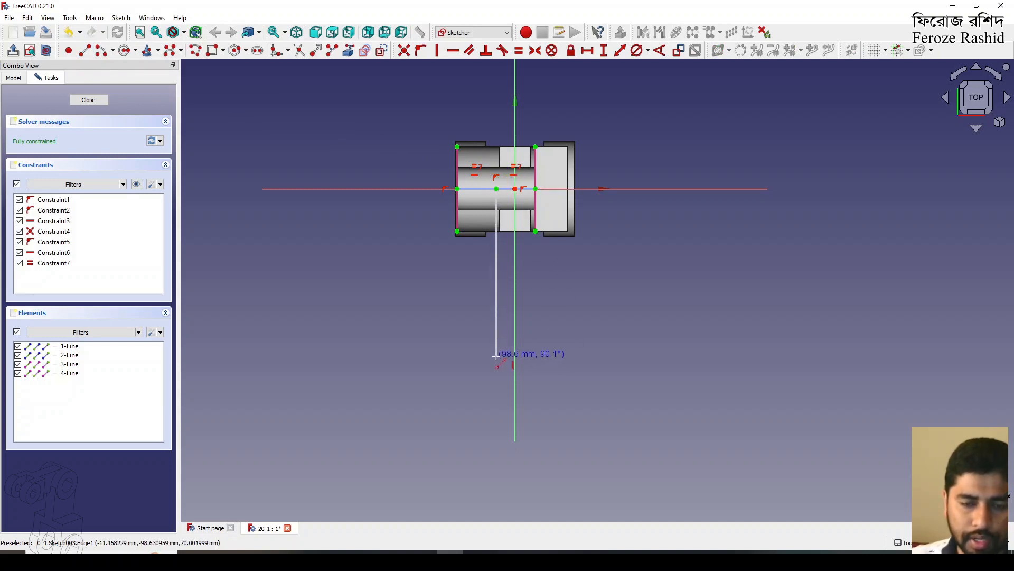
left_click(496, 336)
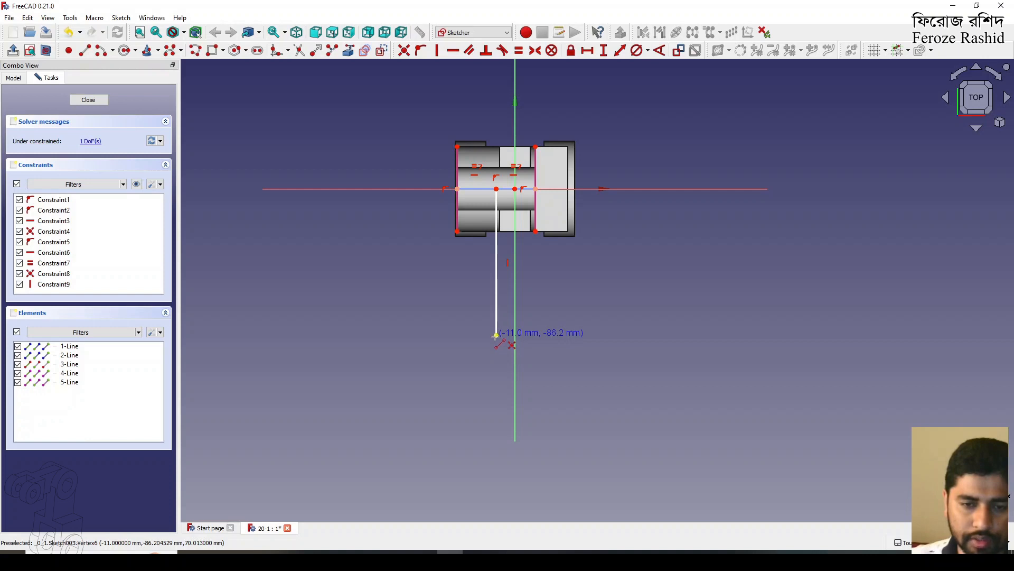
left_click(454, 336)
left_click(453, 406)
left_click(424, 406)
left_click(423, 305)
left_click(473, 305)
left_click(473, 188)
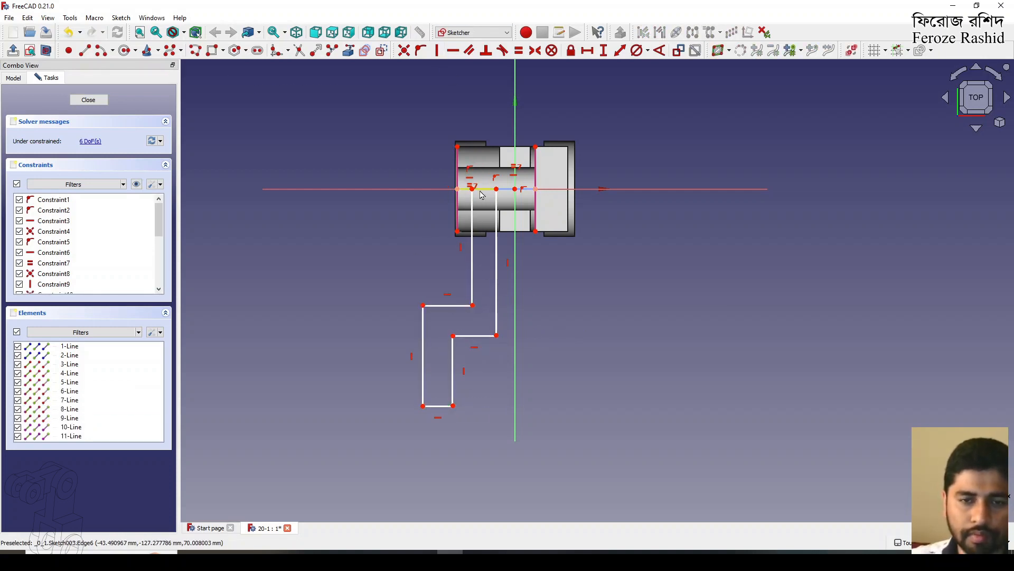
Set the arm's half-width at the boss to 9 mm and the horizontal outward step to the prong to 12 mm.
scroll(466, 195, "up", 4)
left_click(482, 181)
left_click(537, 181)
left_click(521, 181)
scroll(523, 247, "down", 2)
left_click(587, 50)
type("9")
key("Return")
left_click(587, 50)
type("12")
key("Return")
scroll(516, 370, "down", 2)
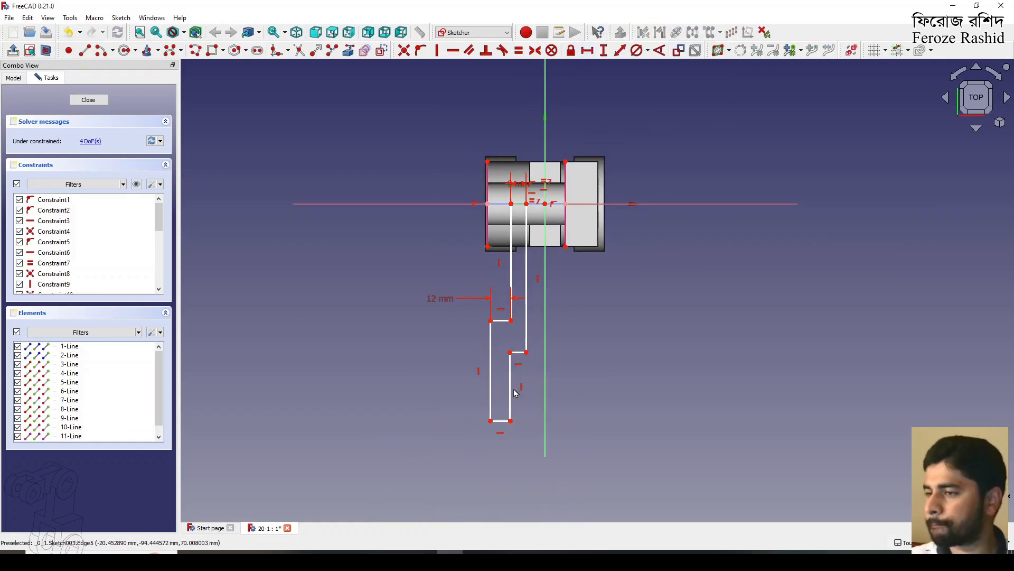
Set the prong's outer edge to 30 mm and the distance from the horizontal axis to the prong's far end to 85 mm.
left_click(490, 381)
left_click(602, 50)
type("30")
key("Return")
left_click(511, 204)
left_click(487, 203)
left_click(491, 386)
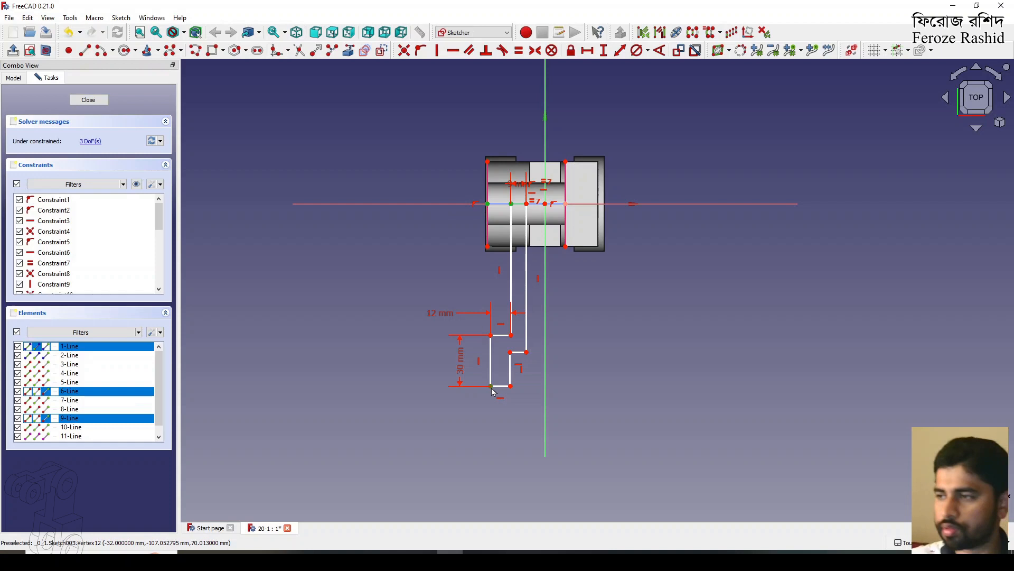
left_click(602, 50)
type("85")
key("Return")
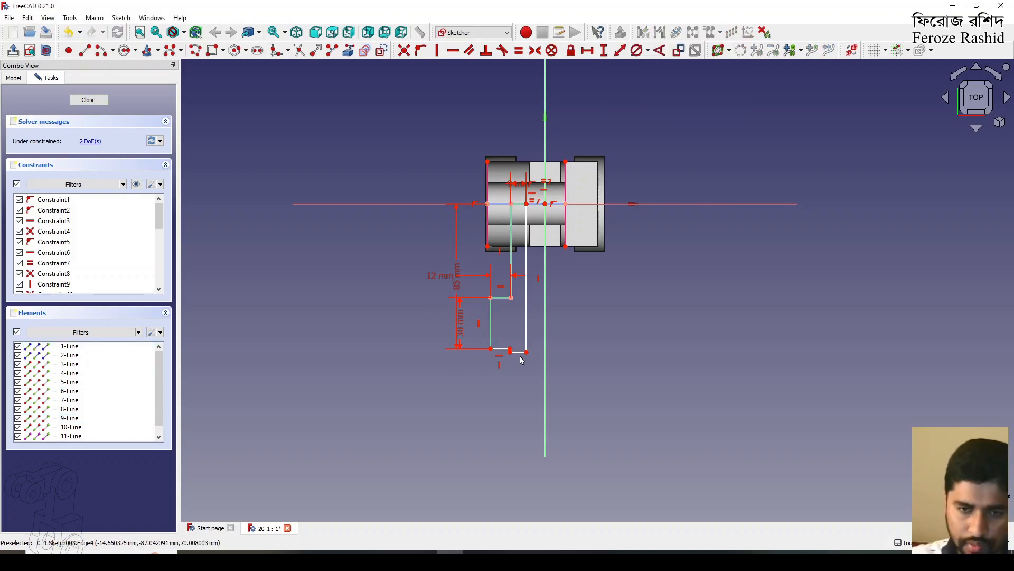
Fully constrain the stepped profile with a 12 mm vertical distance between its inner and outer shoulders and a 9 mm inner shoulder width.
scroll(517, 348, "up", 1)
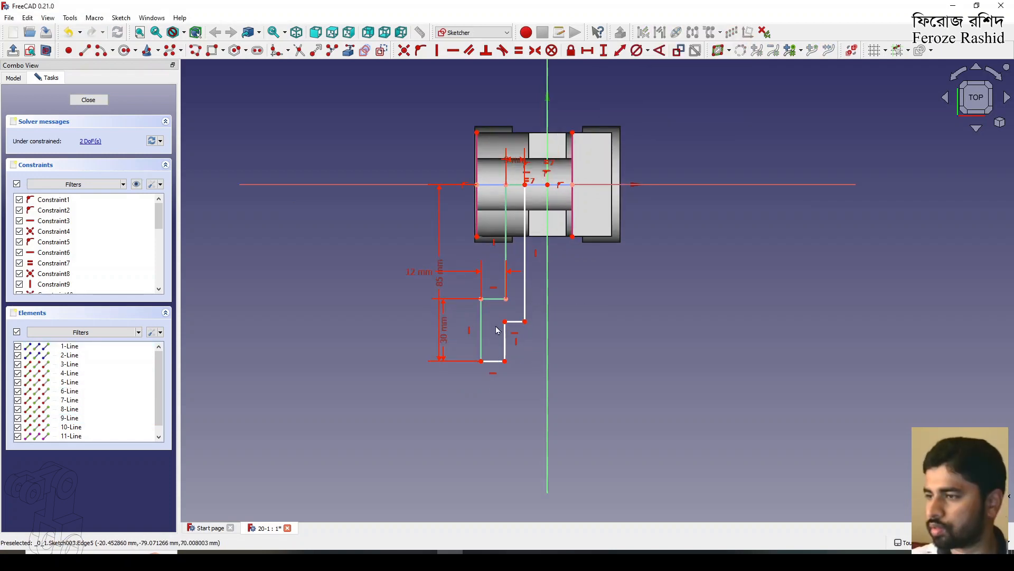
left_click(506, 299)
left_click(506, 324)
left_click(602, 50)
key("Return")
left_click(525, 292)
left_click(587, 51)
key("Escape")
left_click(516, 324)
left_click(587, 51)
type("18")
key("Return")
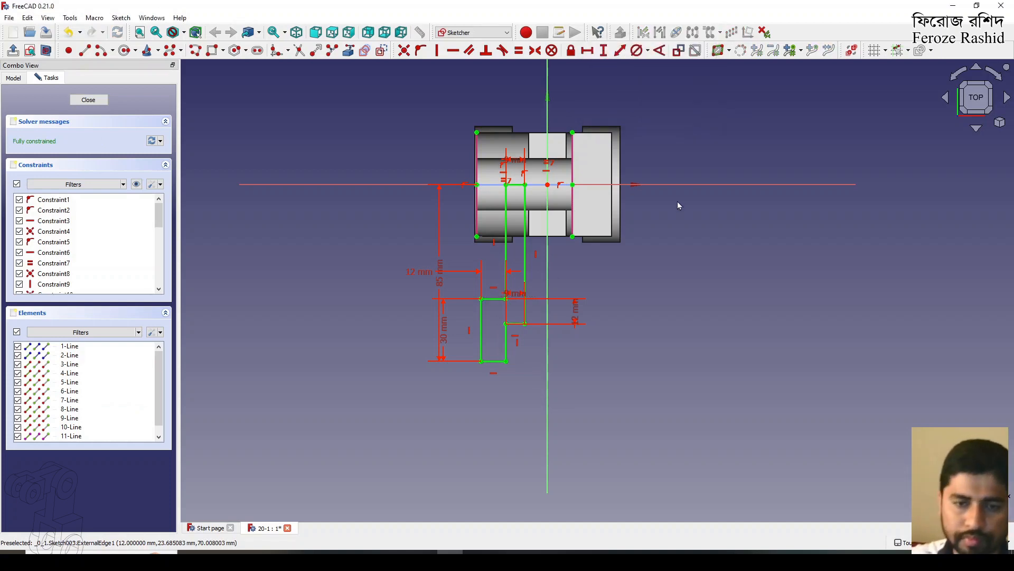
Close the sketch and extrude the arm profile symmetrically by 36 mm along its normal as a solid.
key("Escape")
middle_click_drag(663, 291, 528, 231)
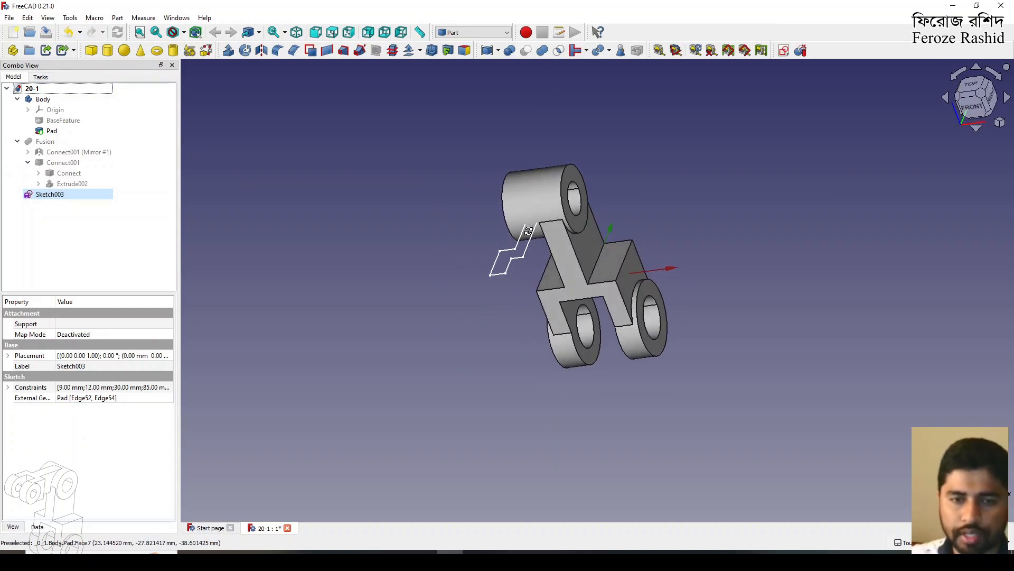
left_click(229, 51)
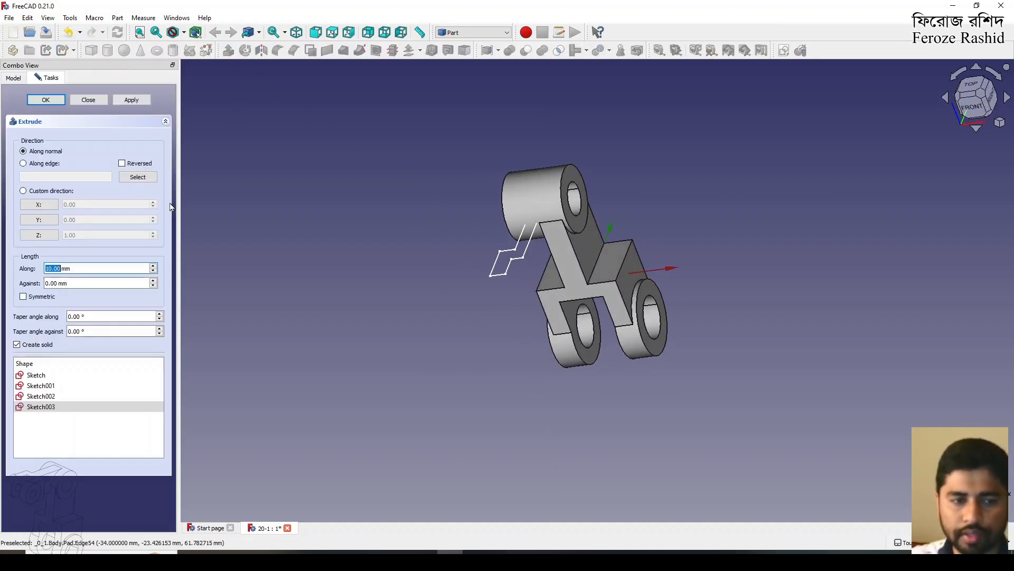
left_click(24, 297)
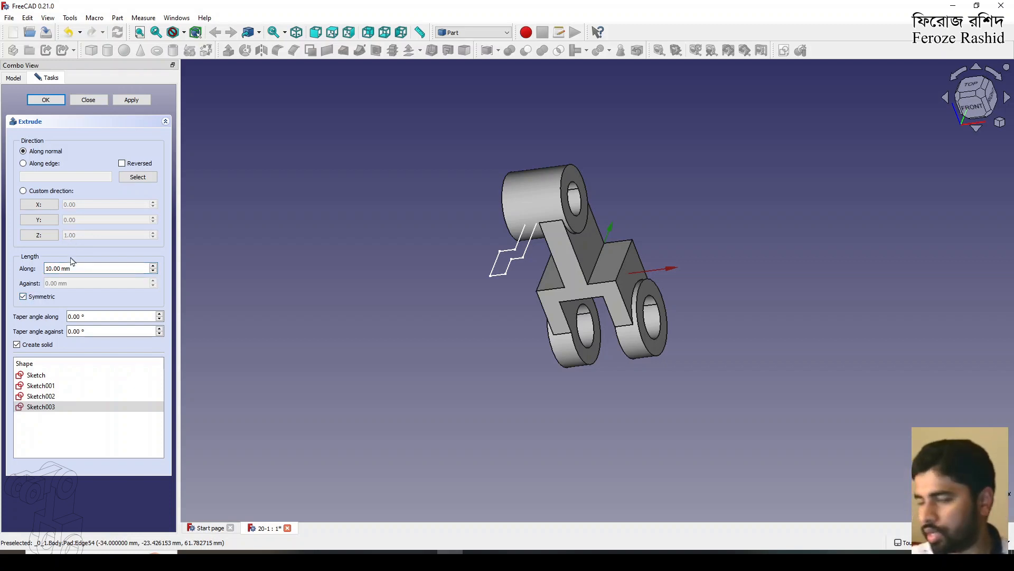
left_click_drag(52, 270, 29, 267)
key("Return")
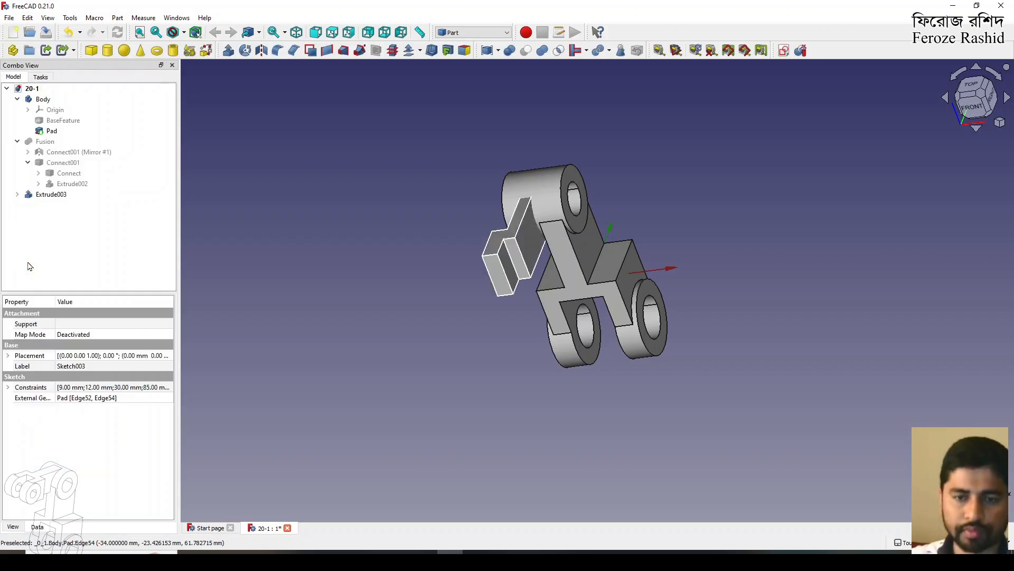
Consult the Exercise 20 drawing and compare the arm's height with the upper boss, briefly opening the calculator.
middle_click_drag(486, 322, 446, 253)
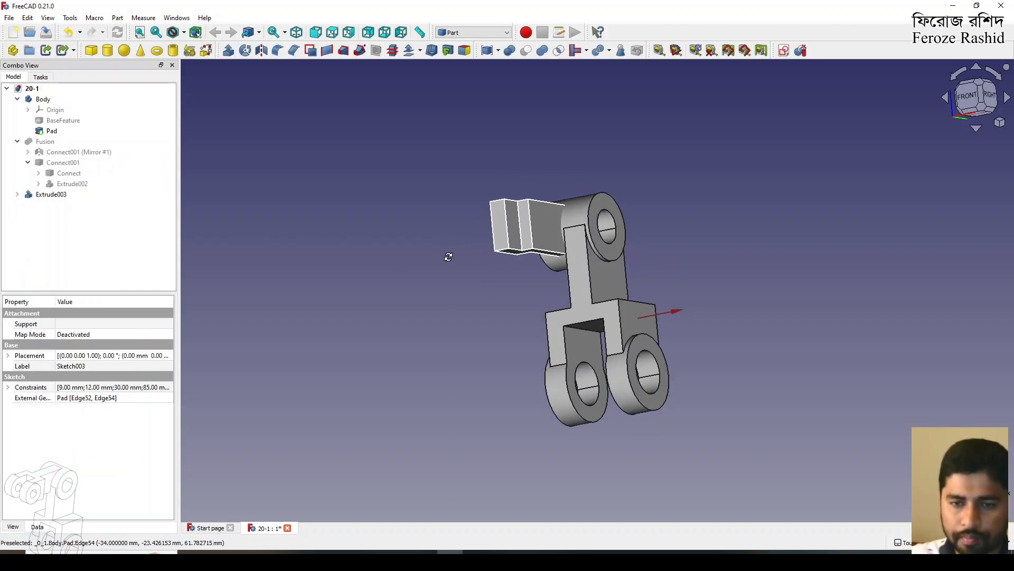
key("alt+Tab")
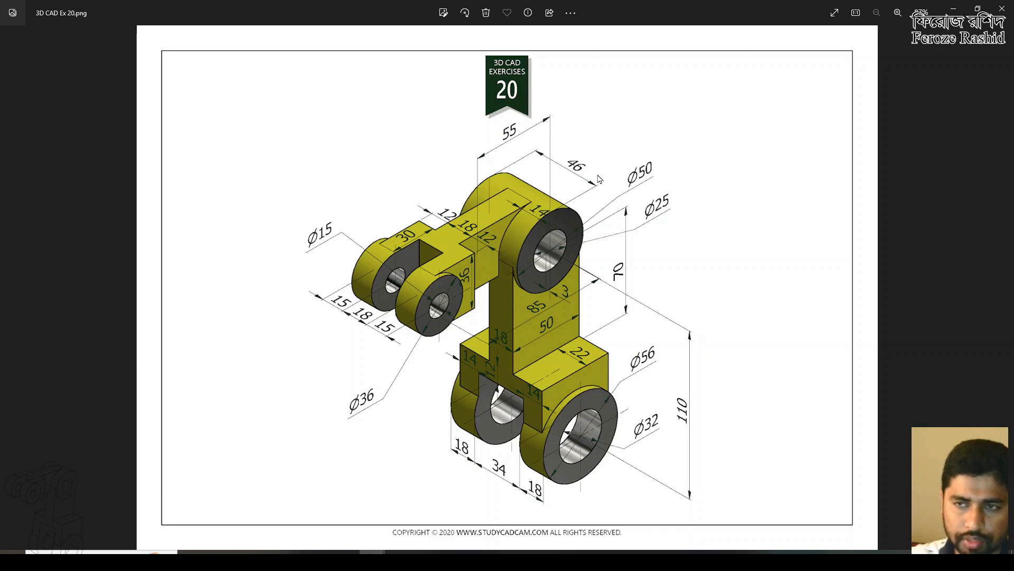
key("alt+Tab")
middle_click_drag(631, 222, 613, 206)
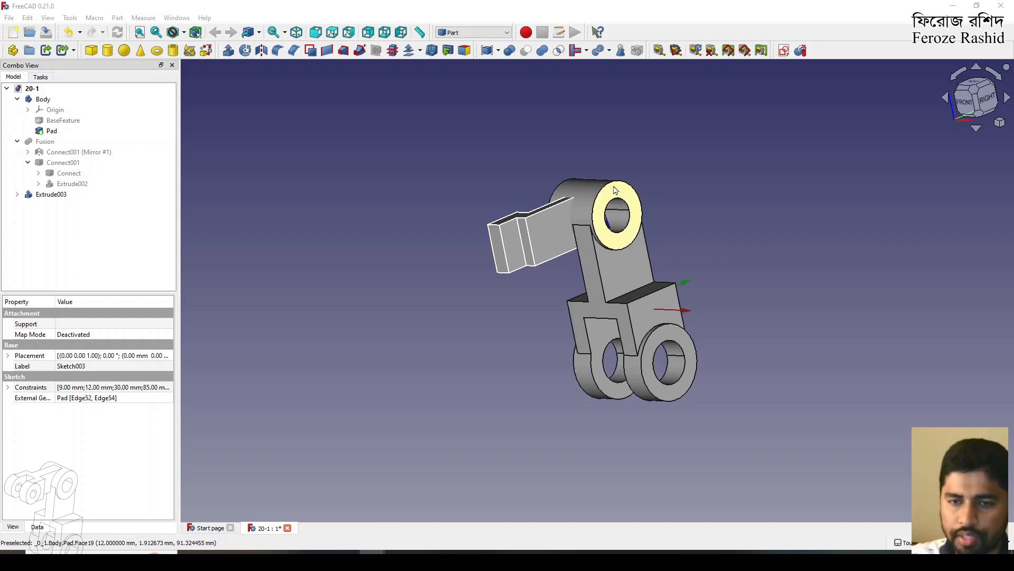
left_click(616, 186)
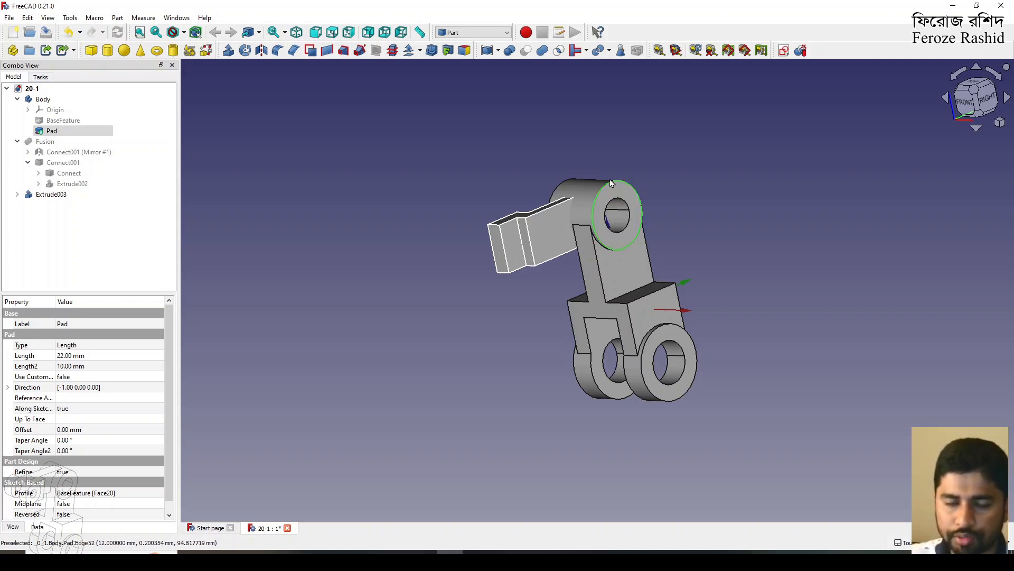
left_click(558, 222)
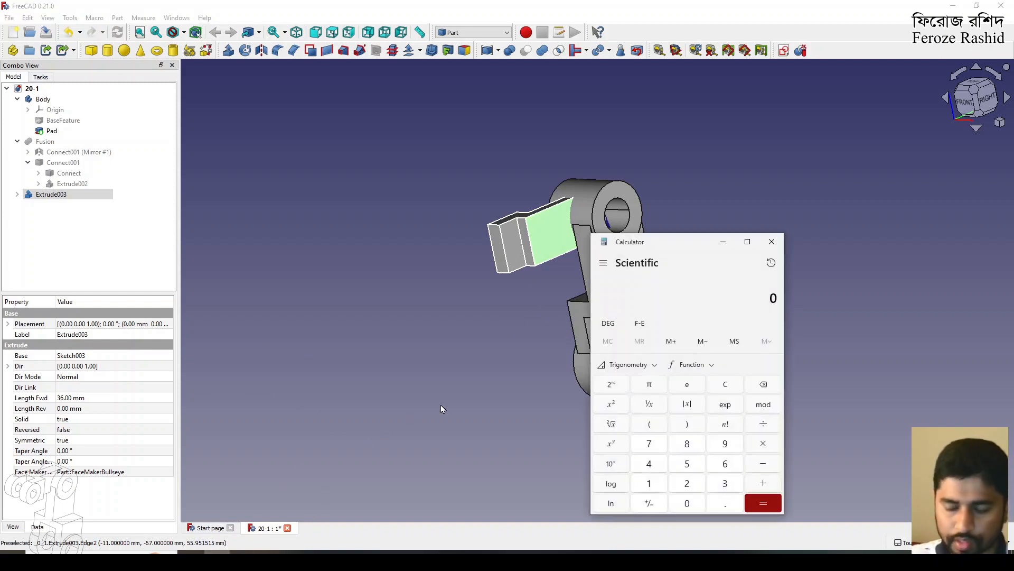
key("Return")
left_click(513, 360)
Set the extruded arm's placement position in Z to 7 mm.
left_click(551, 248)
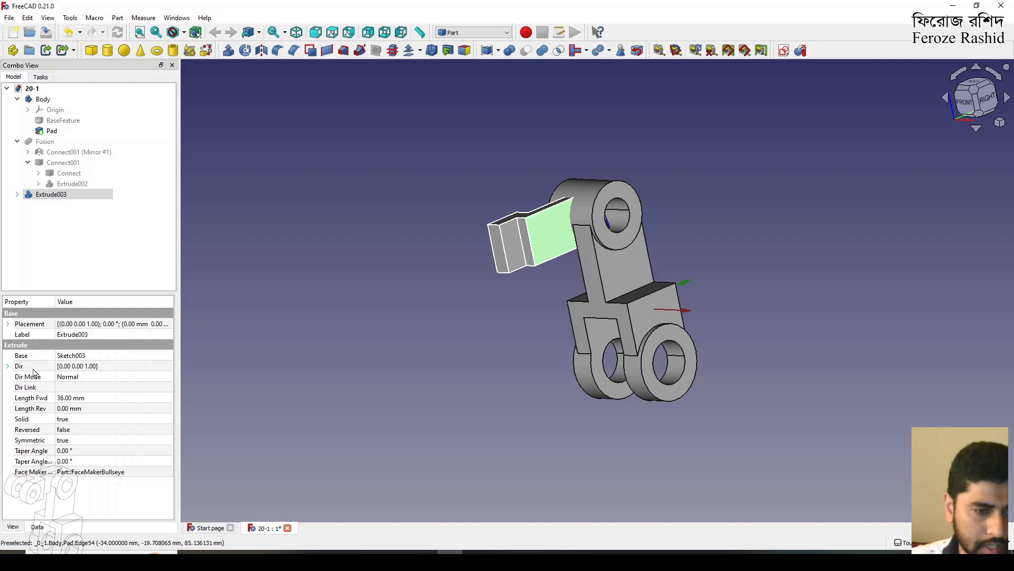
left_click(8, 324)
left_click(18, 356)
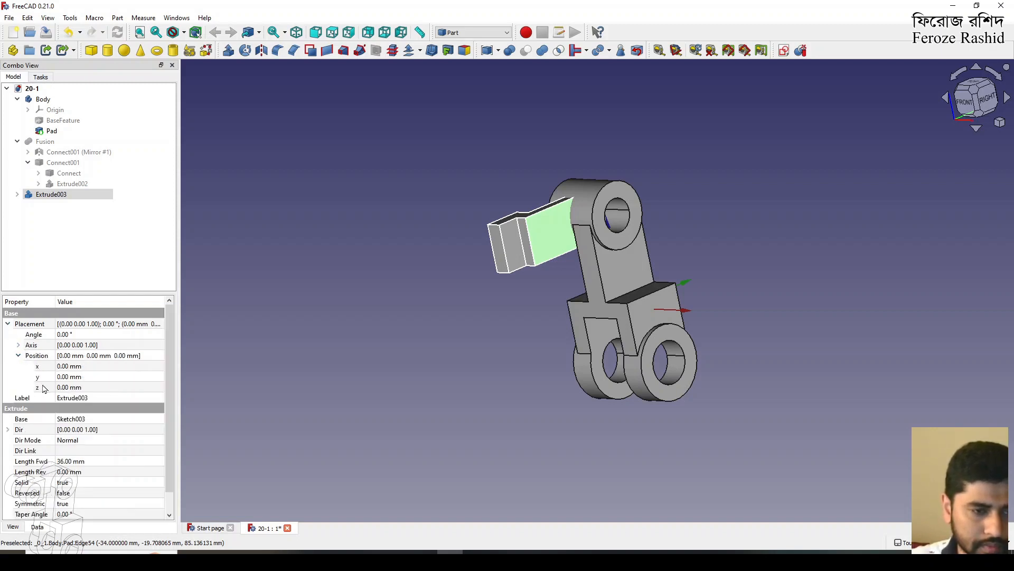
left_click(63, 390)
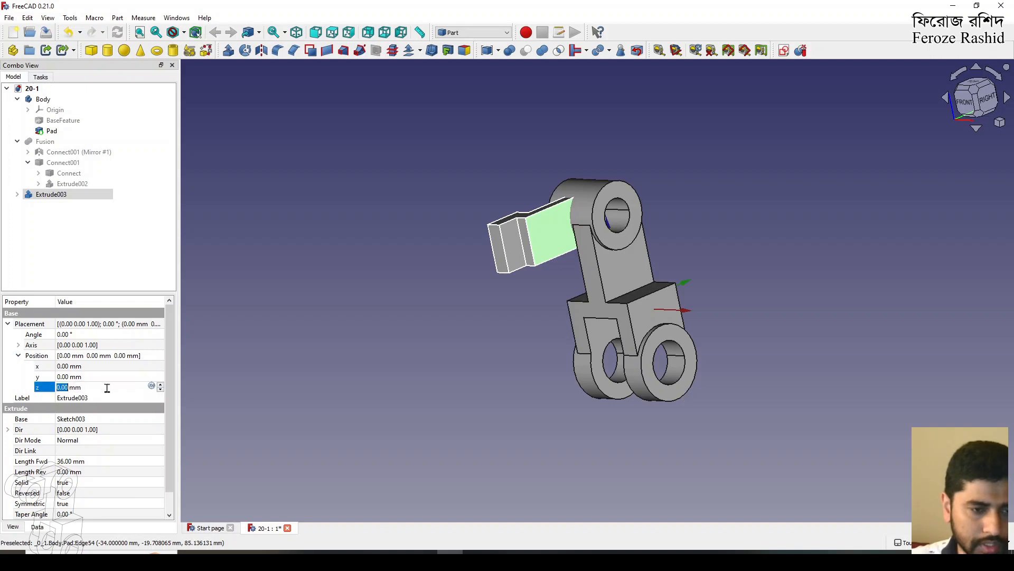
type("7")
key("Return")
left_click(325, 357)
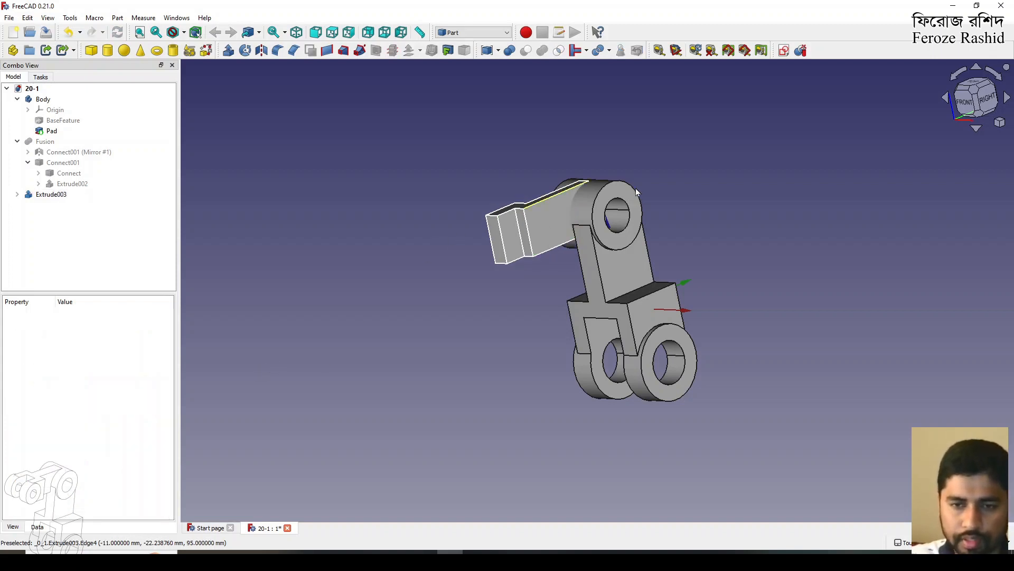
Inspect how the raised arm's top face meets the upper boss's cylindrical surface.
scroll(636, 188, "up", 5)
scroll(491, 225, "down", 3)
scroll(507, 159, "up", 8)
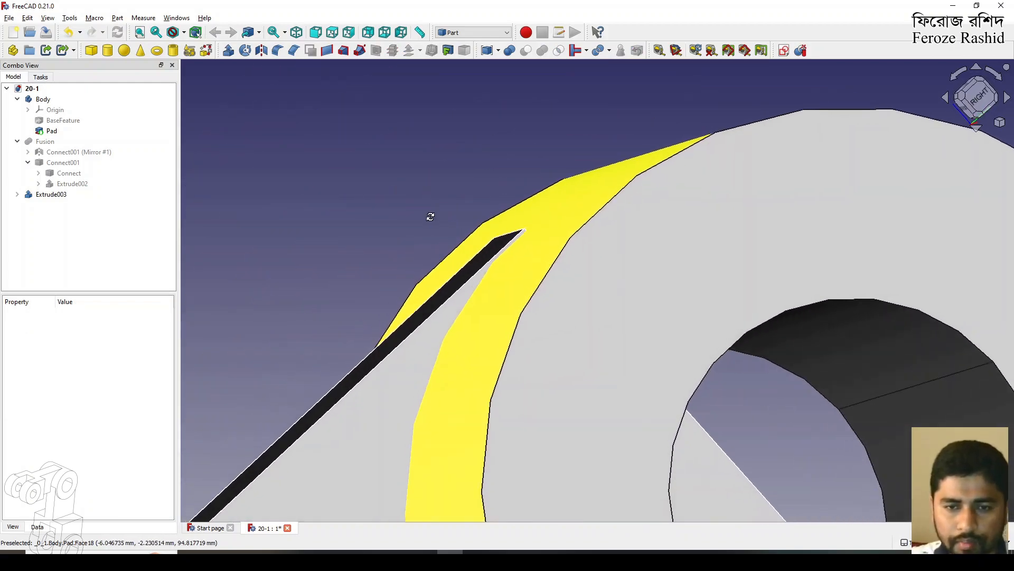
middle_click_drag(431, 216, 538, 207)
scroll(544, 208, "down", 9)
middle_click_drag(650, 216, 674, 233)
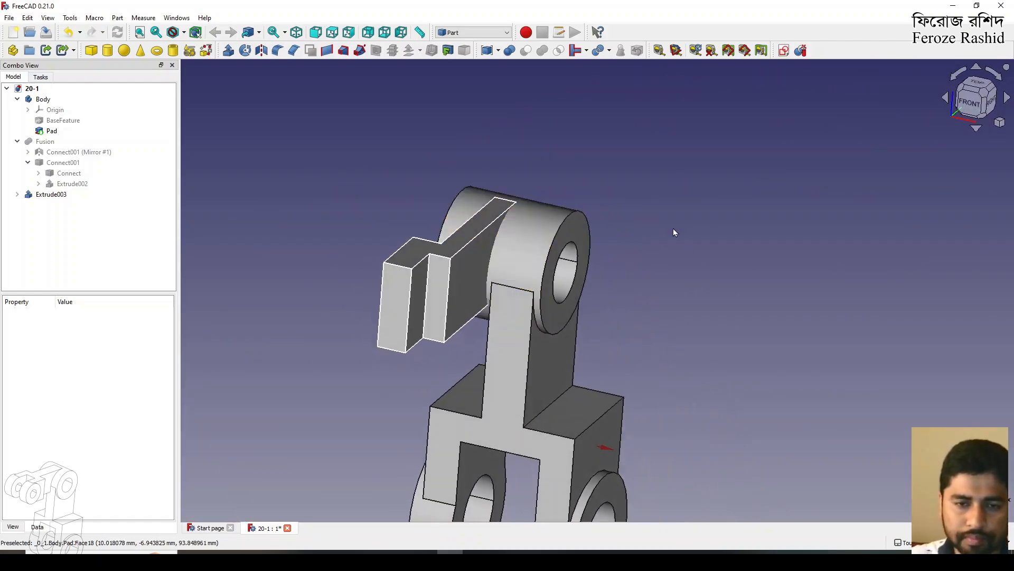
middle_click_drag(632, 279, 560, 280)
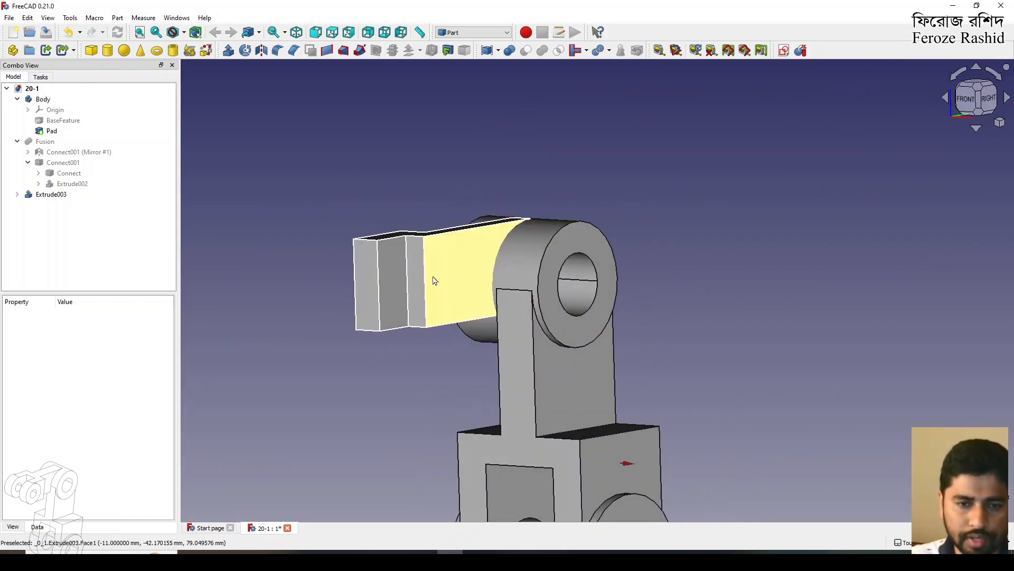
Create a plane-face sketch on the arm's stepped end face and project its outer vertical edge as external geometry.
left_click(385, 282)
middle_click_drag(563, 328, 547, 397)
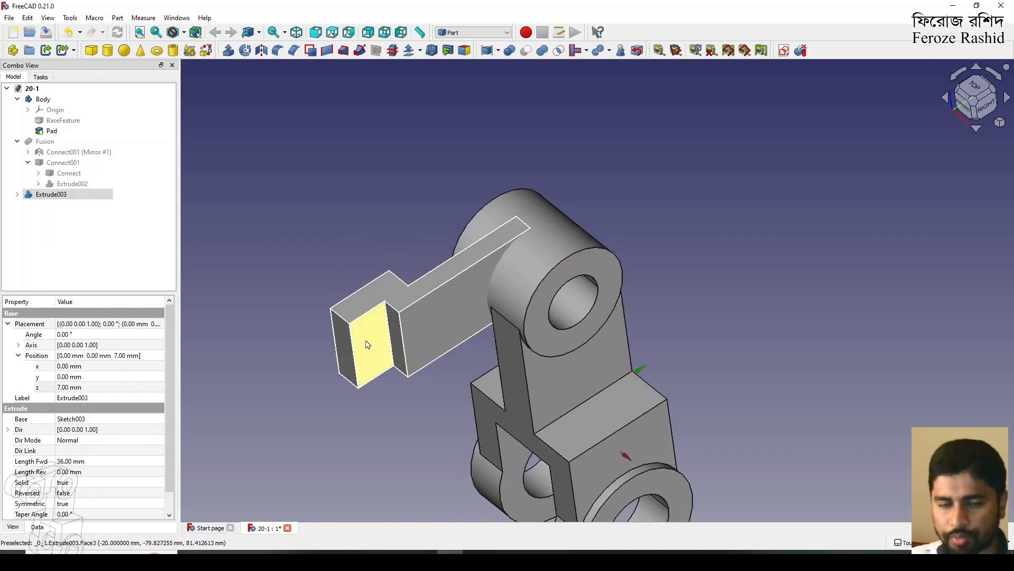
left_click(784, 50)
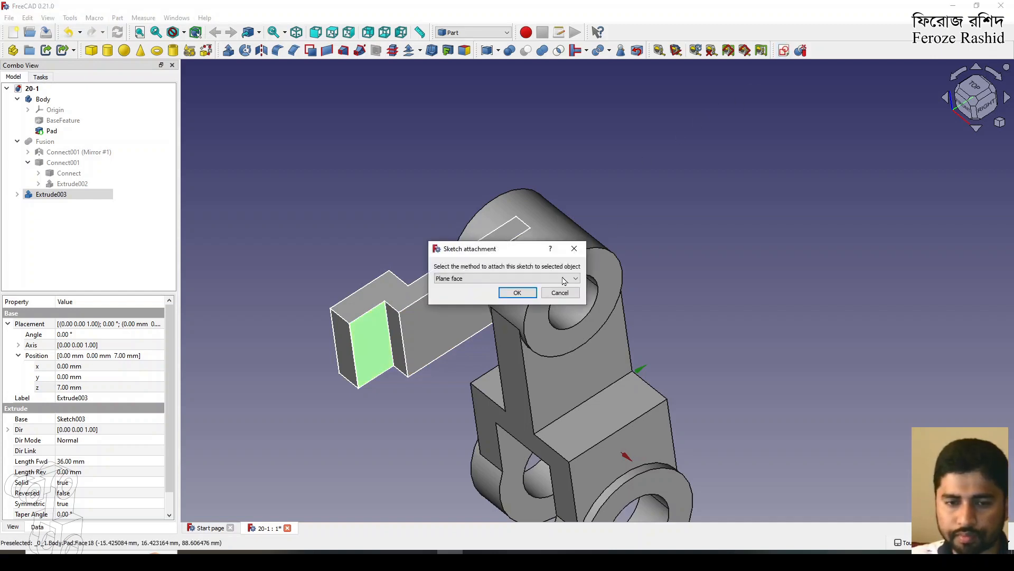
left_click(528, 295)
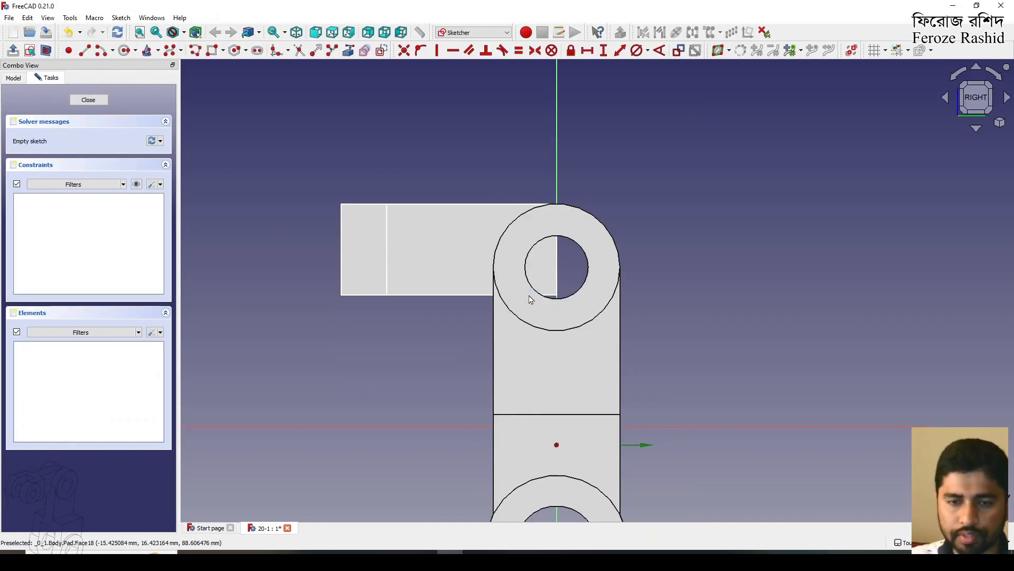
left_click(348, 50)
left_click(343, 228)
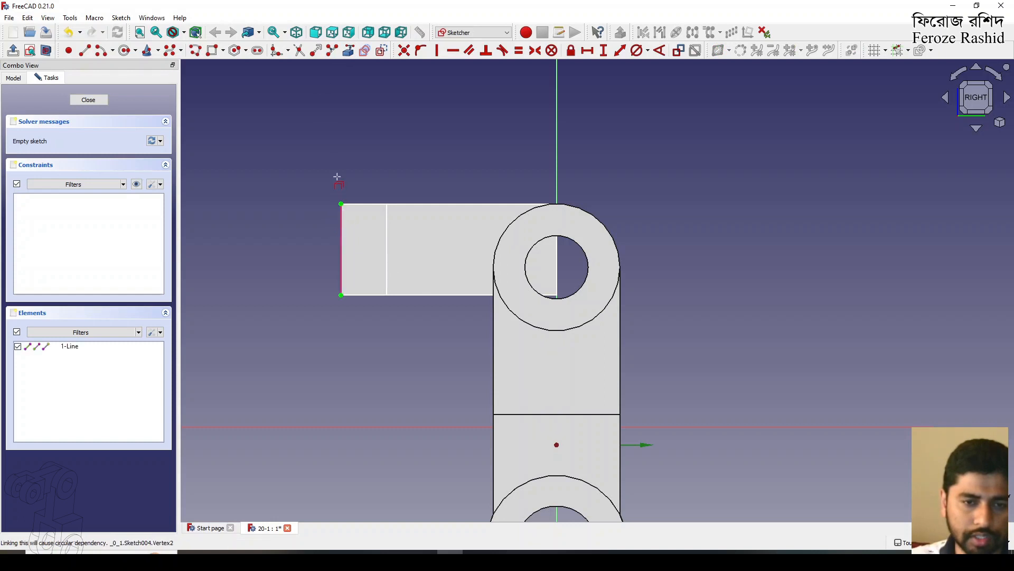
Draw two concentric circles of different size centred on the projected end edge.
left_click(125, 50)
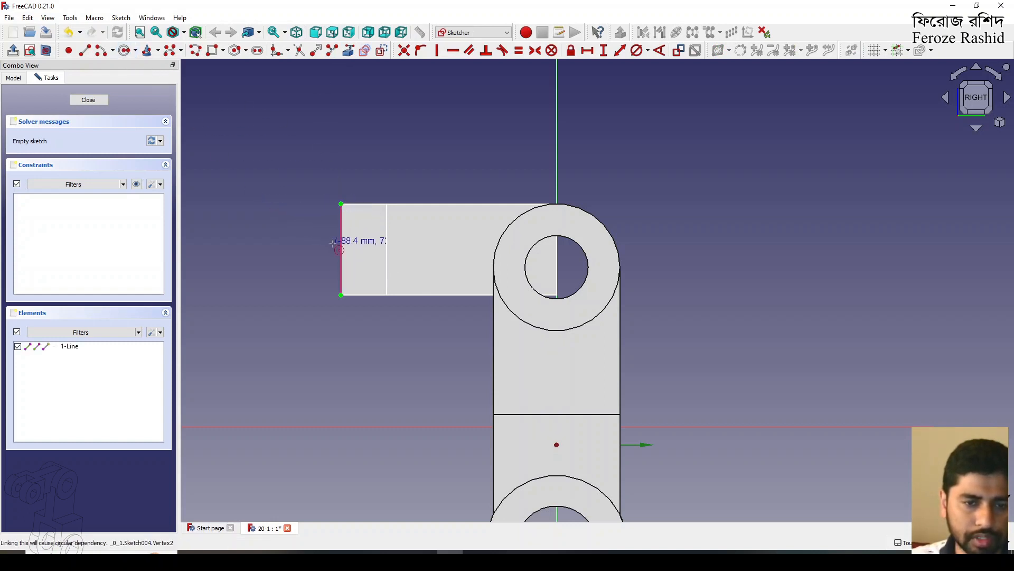
left_click(341, 249)
left_click(317, 175)
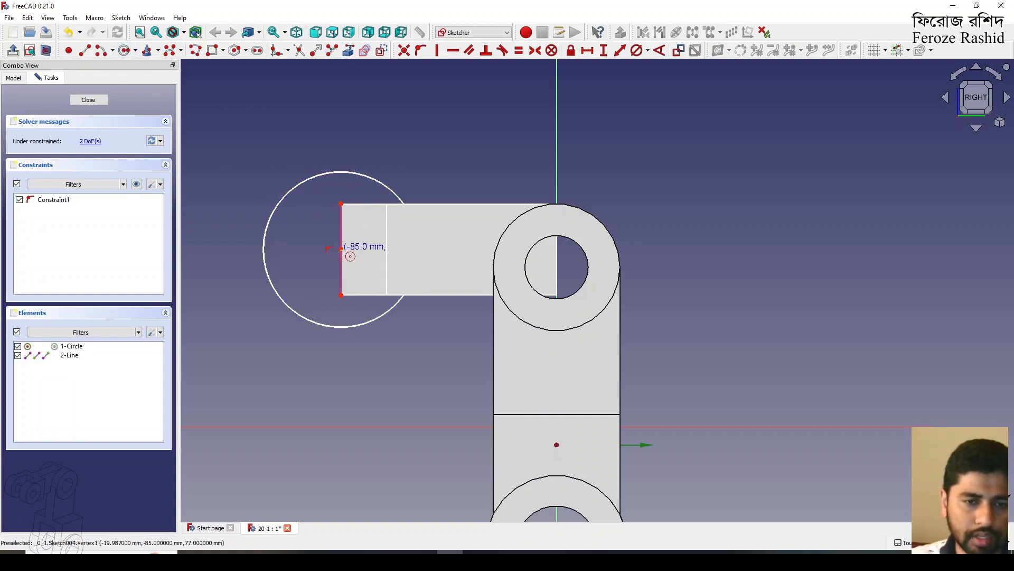
left_click(300, 201)
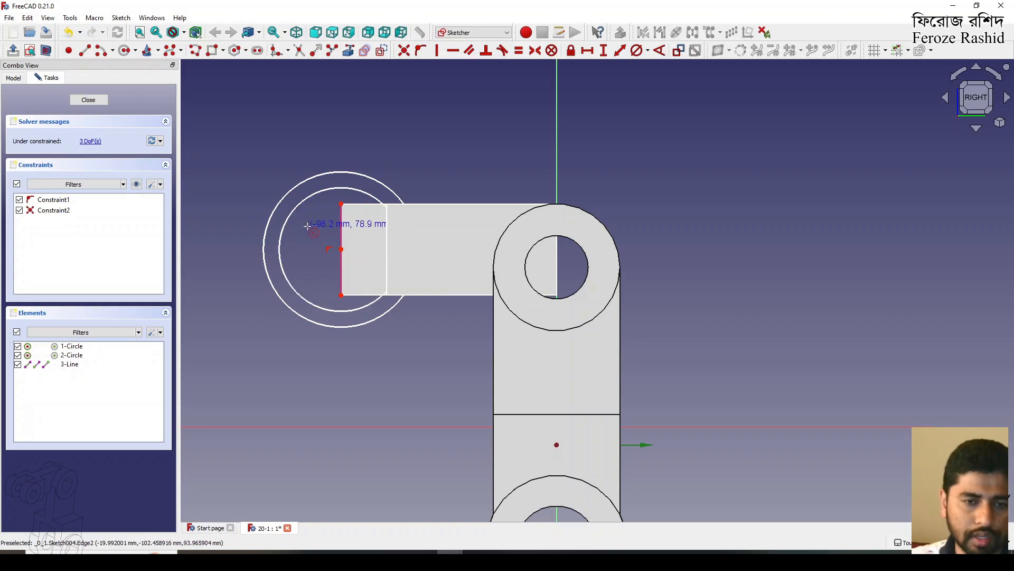
Constrain the inner circle's diameter to 15 mm and the outer circle's diameter to 36 mm.
left_click(308, 202)
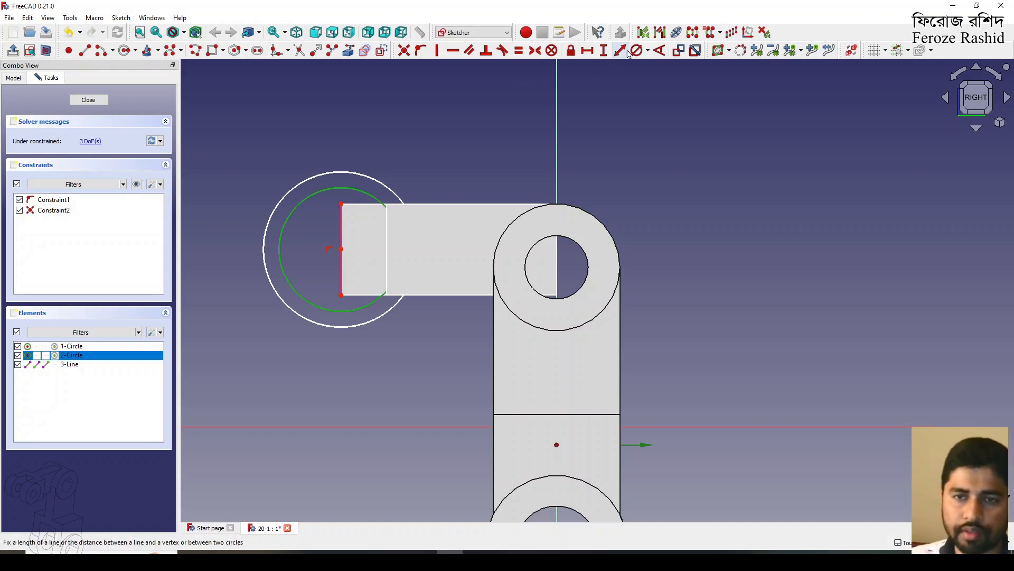
left_click(637, 51)
type("15")
key("Return")
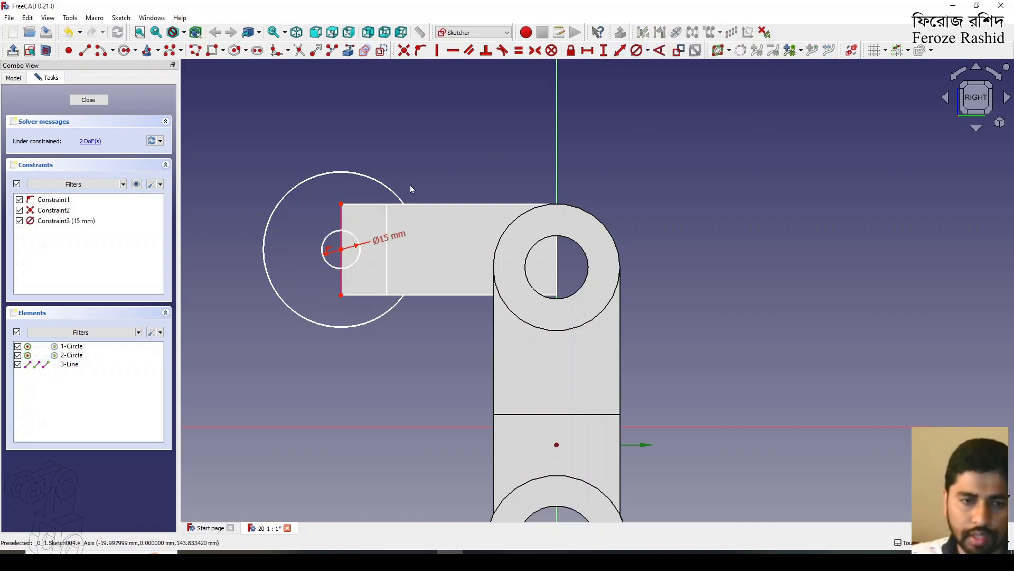
left_click(313, 178)
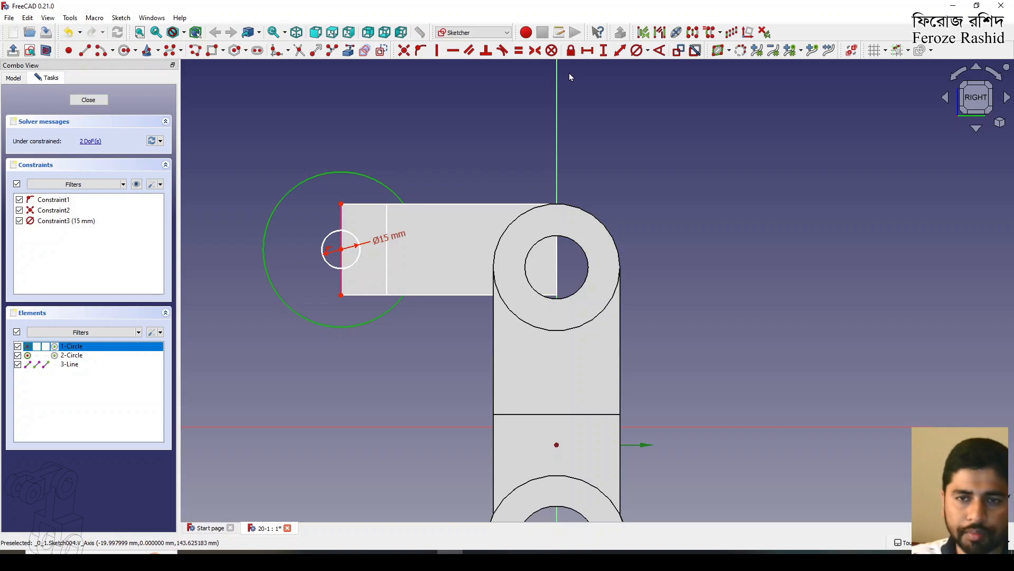
left_click(636, 50)
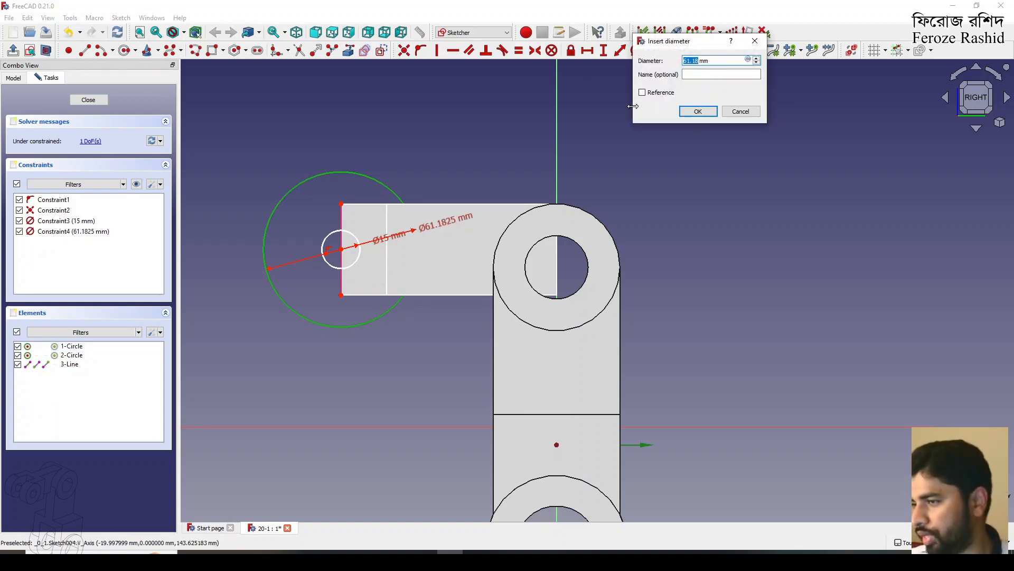
type("36")
key("Return")
scroll(334, 131, "up", 2)
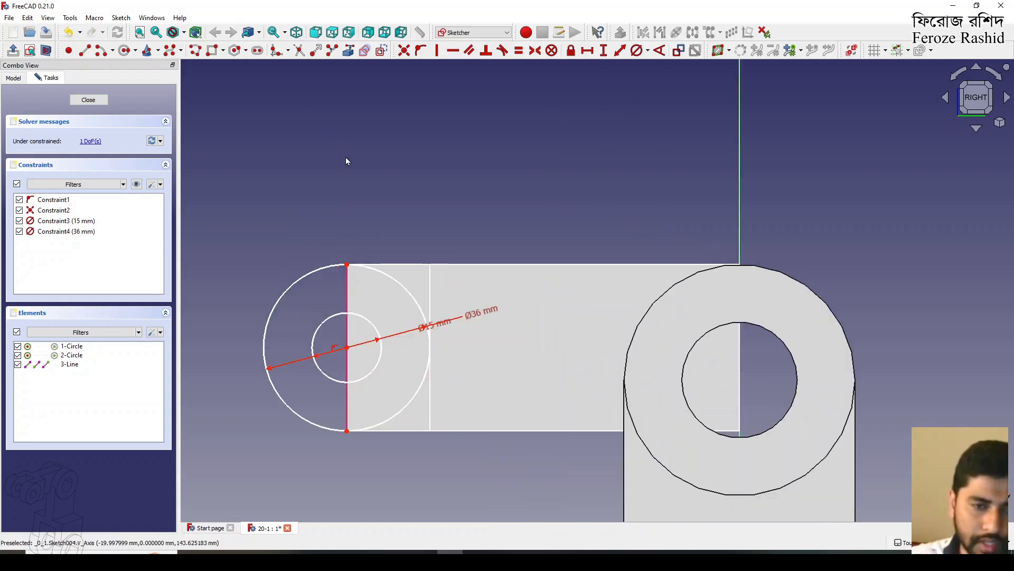
Constrain the outer circle to pass through the upper endpoint of the projected edge and close the sketch.
left_click_drag(328, 267, 334, 284)
left_click(341, 278)
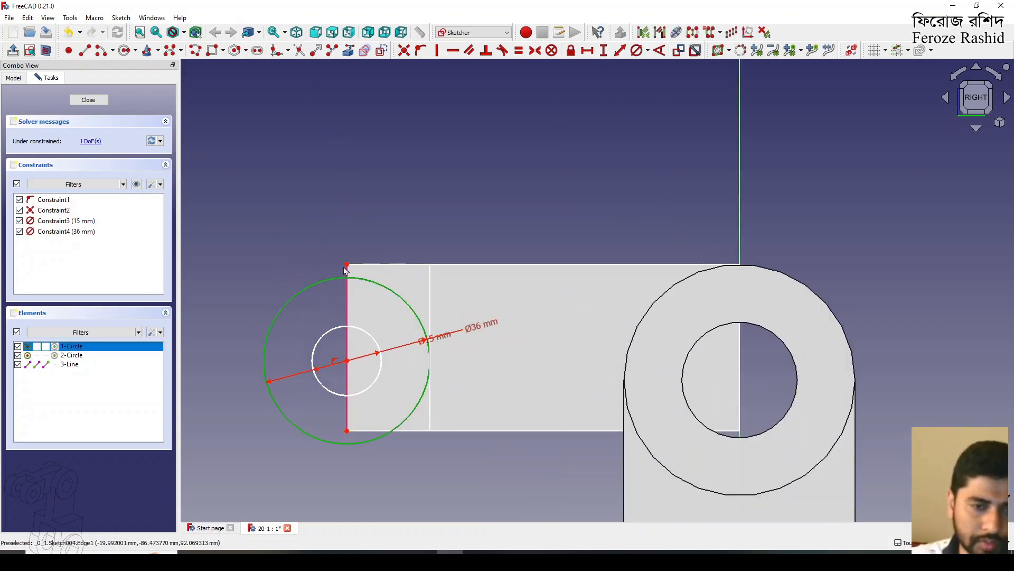
left_click(347, 266)
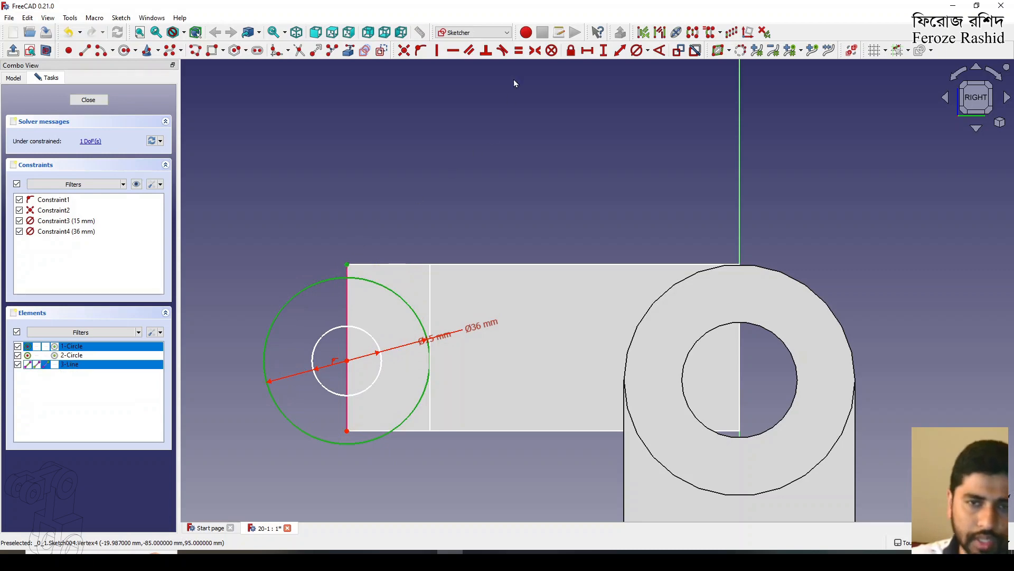
left_click(421, 51)
left_click(104, 103)
Extrude the circle sketch 15 mm along its reversed normal as a solid, forming the eye at the arm's end.
mouse_move(366, 255)
middle_mouse_down()
mouse_move(532, 262)
mouse_move(522, 280)
middle_mouse_up()
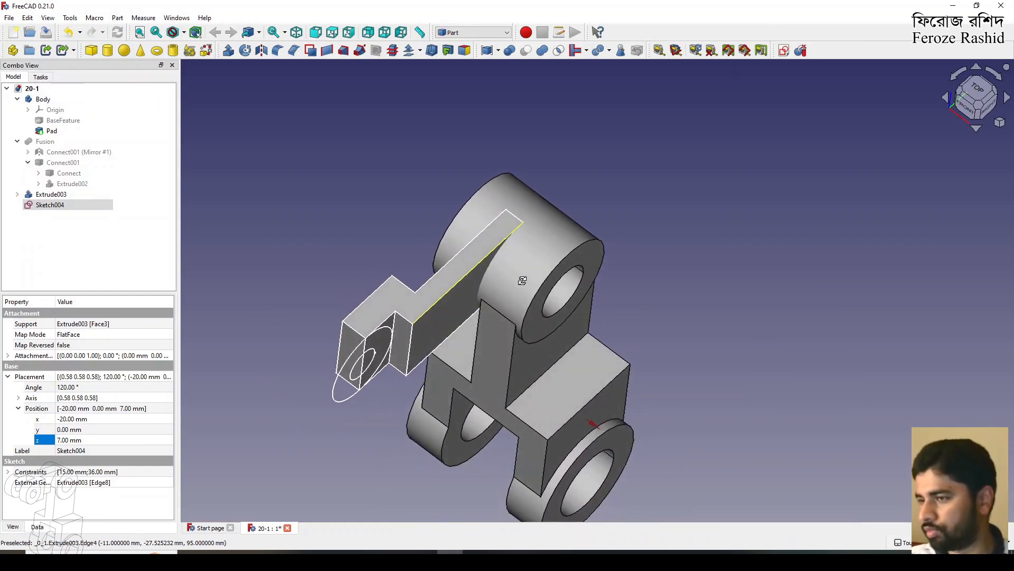
middle_click_drag(522, 281, 515, 278)
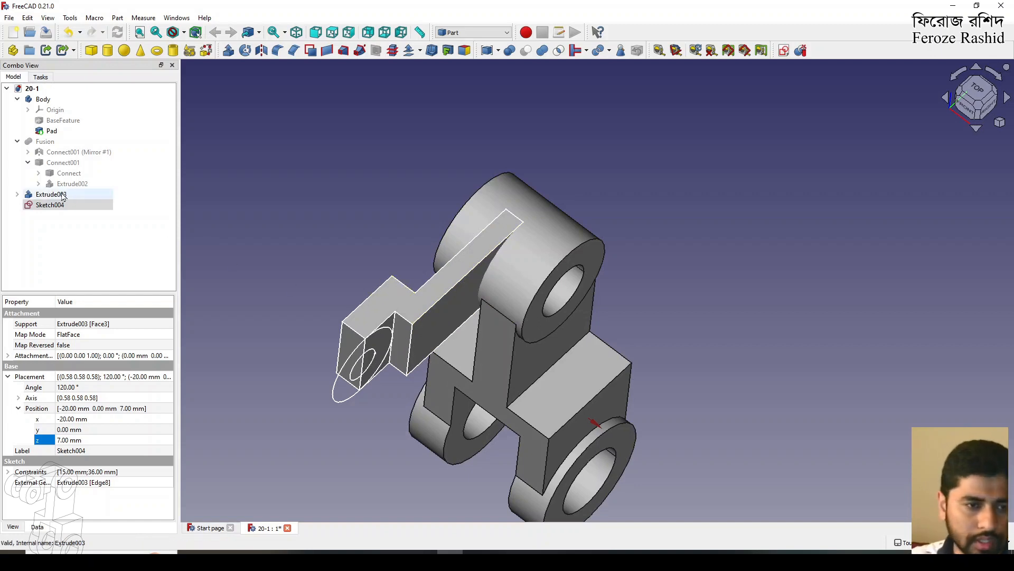
left_click(228, 51)
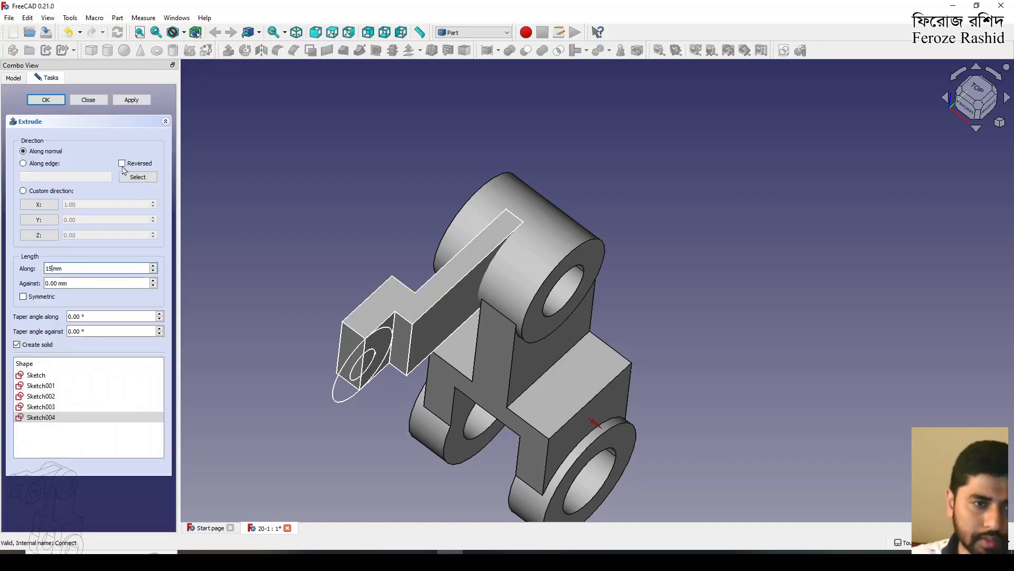
left_click(135, 102)
left_click(88, 100)
middle_click_drag(380, 302, 424, 321)
Join the arm extrusion and the end eye extrusion with the Connect operation.
left_click(64, 194)
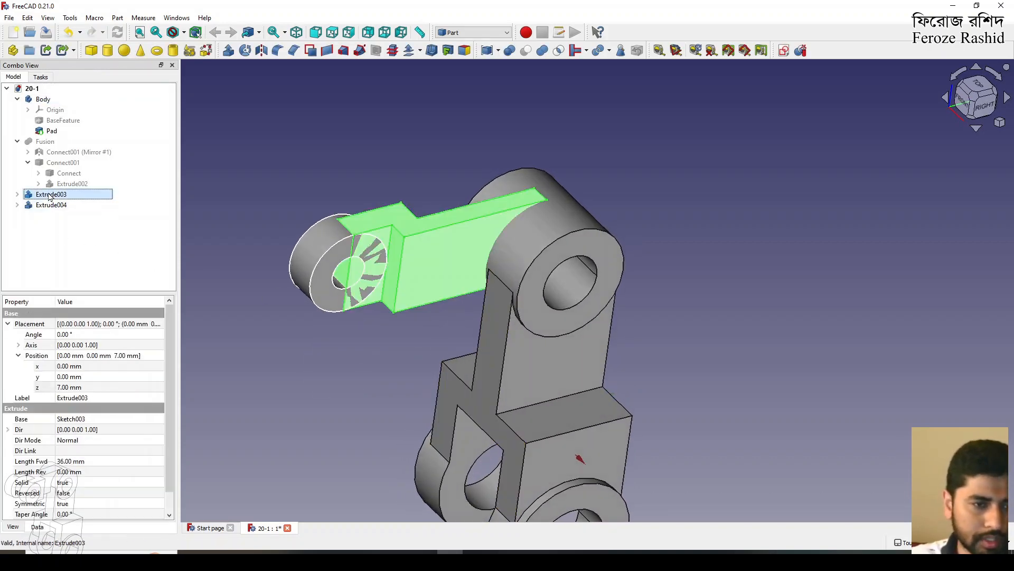
left_click(64, 205, "ctrl")
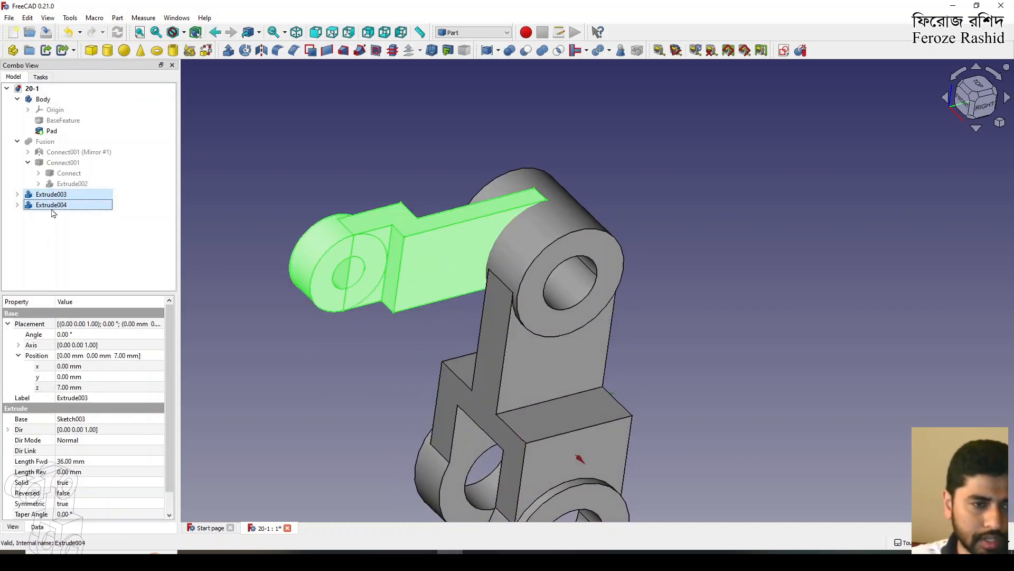
left_click(574, 51)
left_click(404, 142)
Mirror the connected arm half about the YZ plane.
middle_click_drag(584, 230, 285, 325)
key("0")
left_click(52, 195)
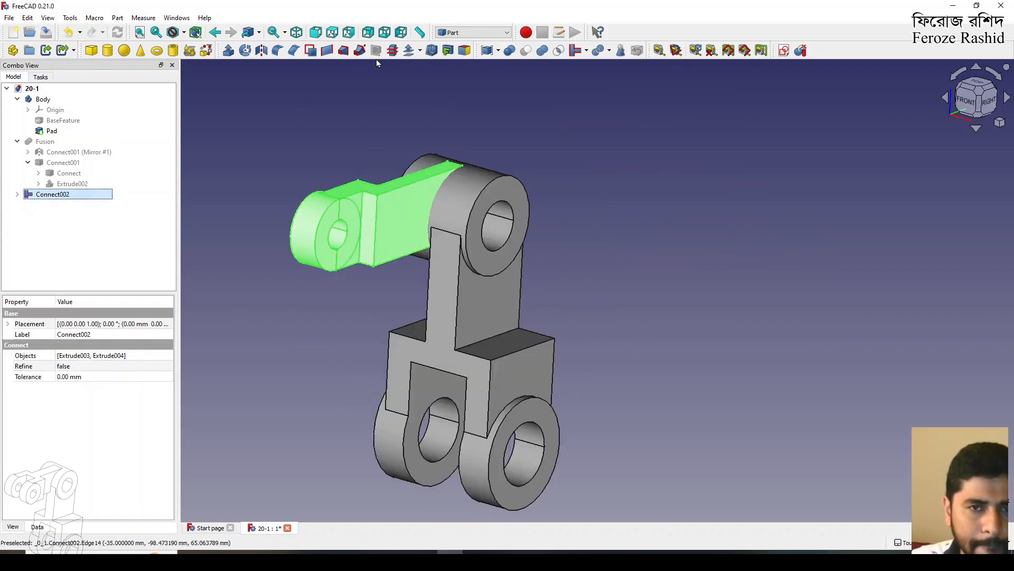
left_click(262, 51)
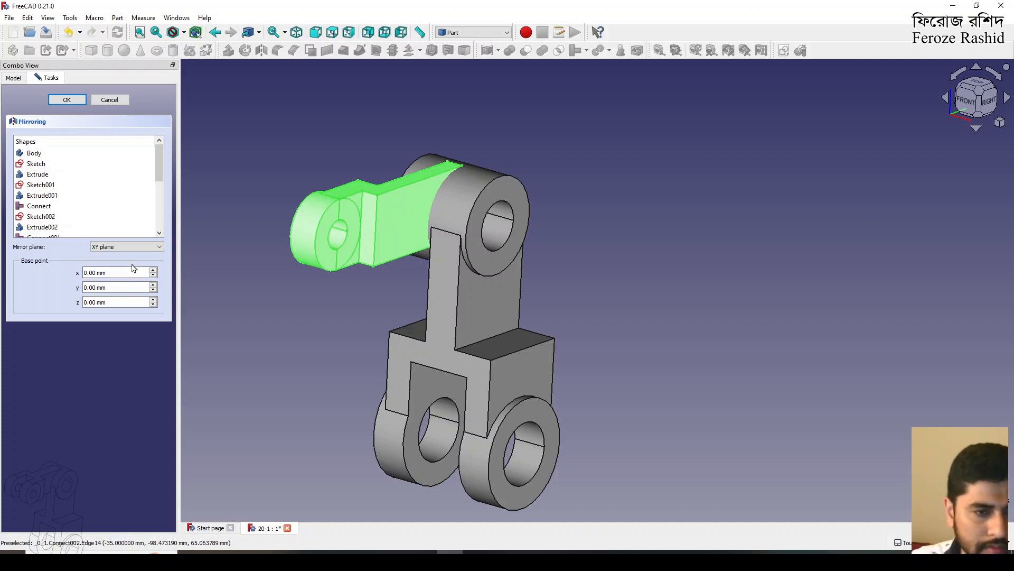
left_click(142, 248)
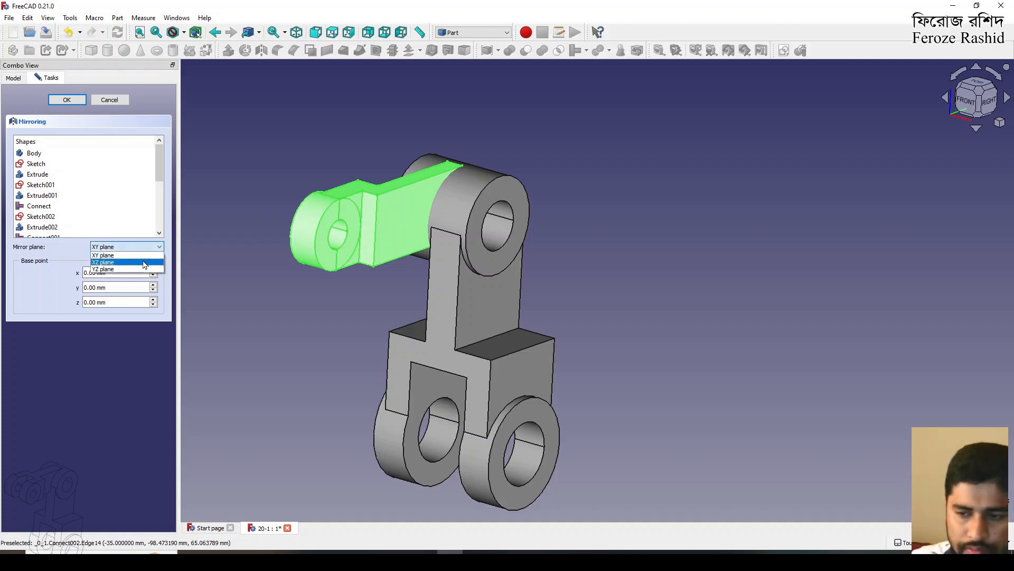
left_click(144, 270)
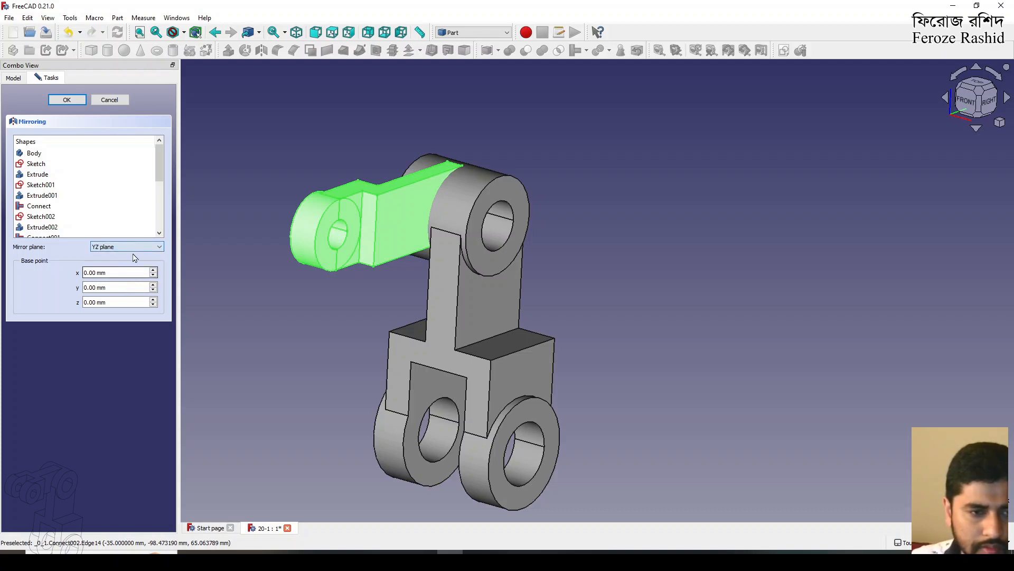
left_click(67, 100)
Set the X base position of the mirrored arm's mirror plane to -11 mm.
middle_click_drag(239, 310, 355, 353)
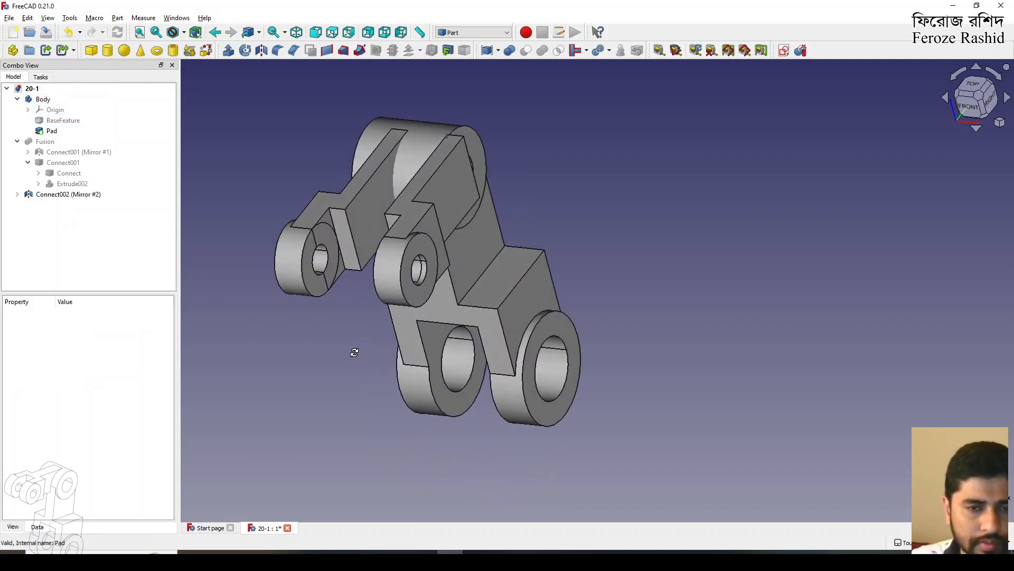
left_click(52, 195)
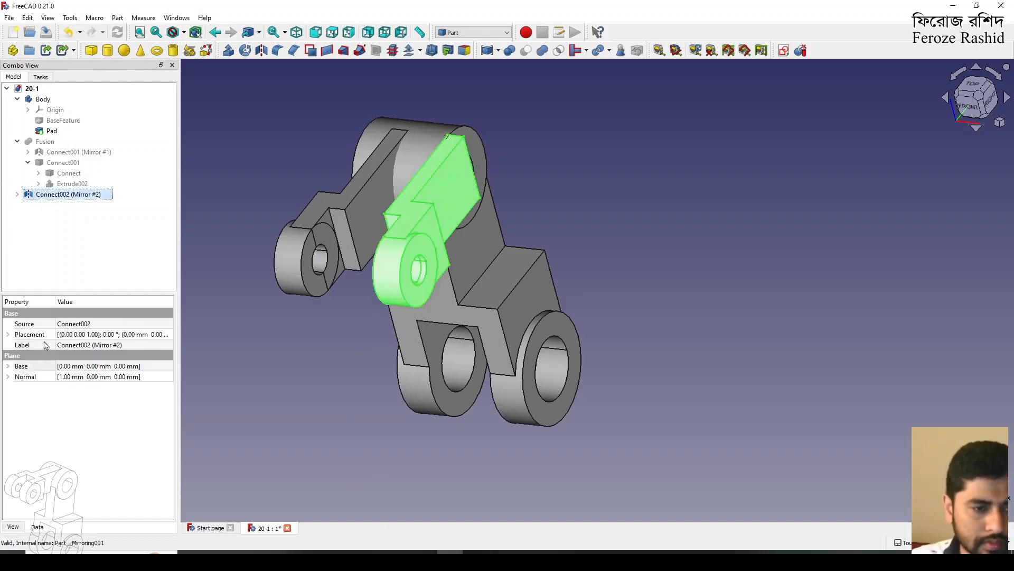
left_click(7, 377)
left_click(7, 367)
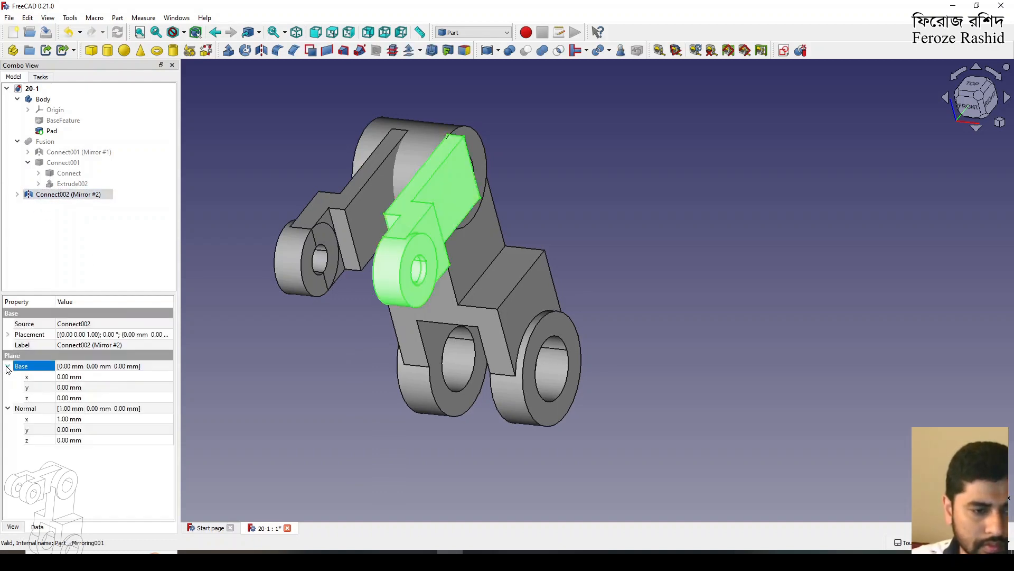
left_click(61, 377)
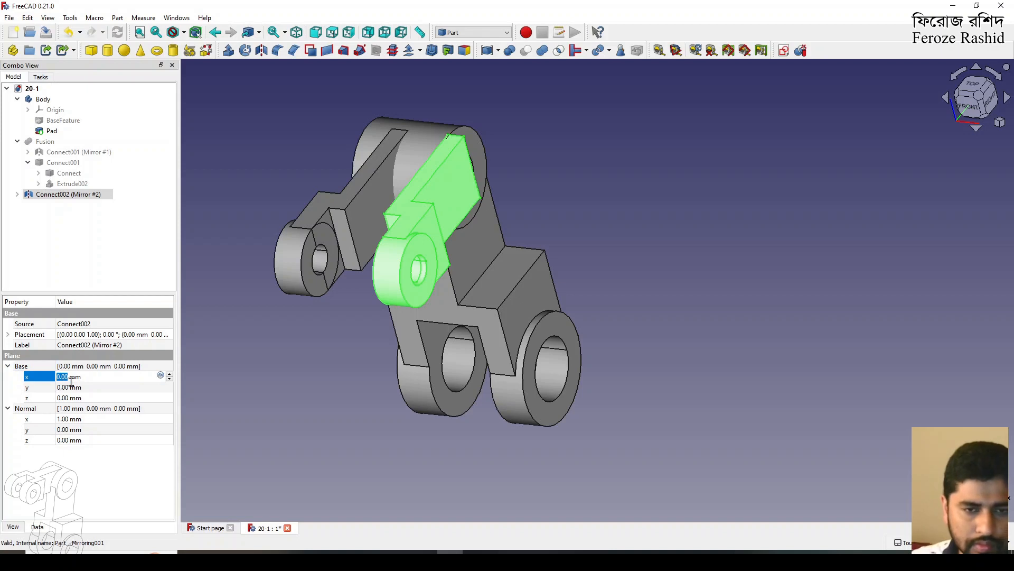
scroll(71, 381, "up", 1)
scroll(71, 381, "down", 12)
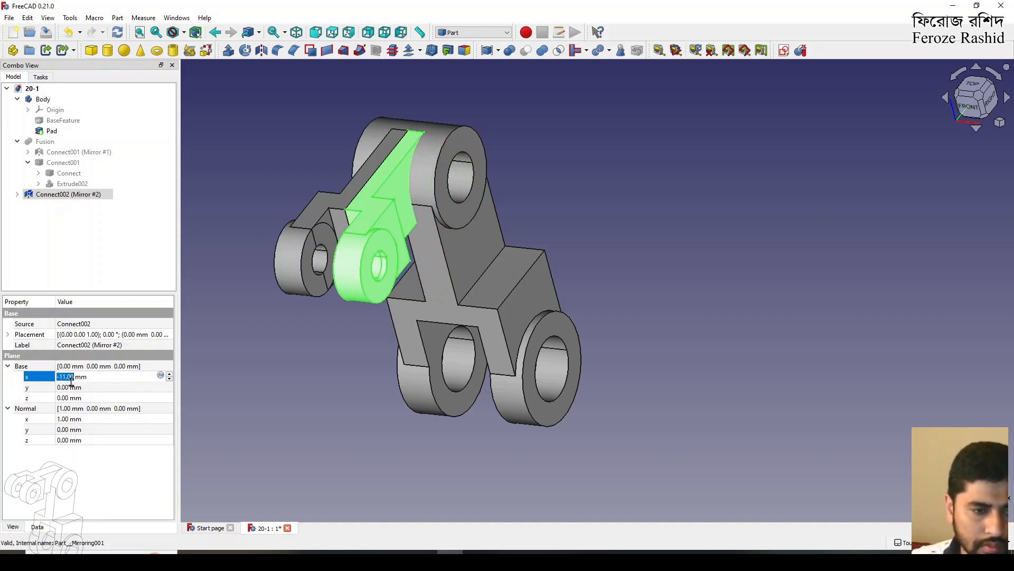
key("Return")
left_click(210, 420)
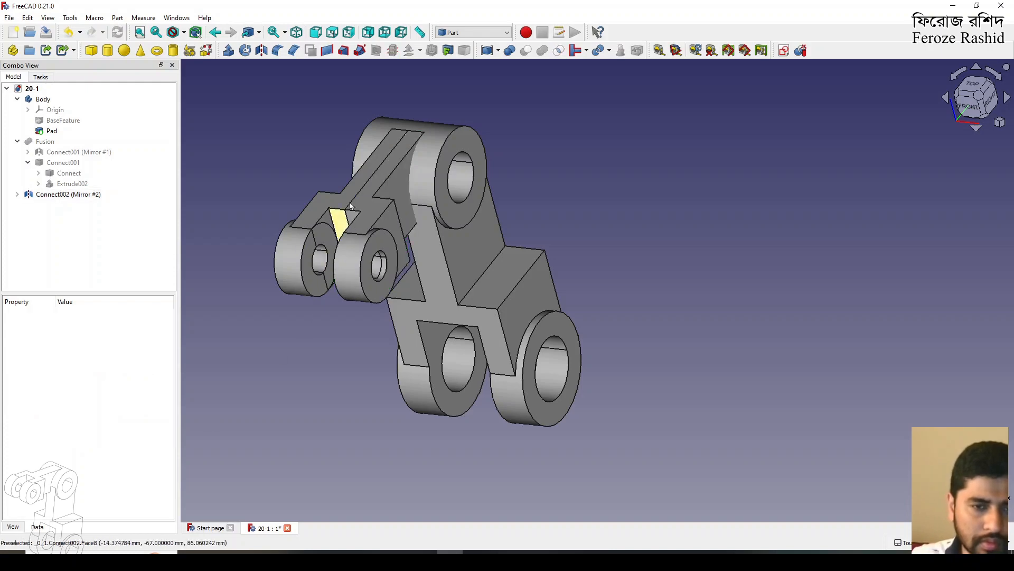
Fuse the mirrored arm half with its source arm half into one solid using Union.
scroll(446, 204, "up", 5)
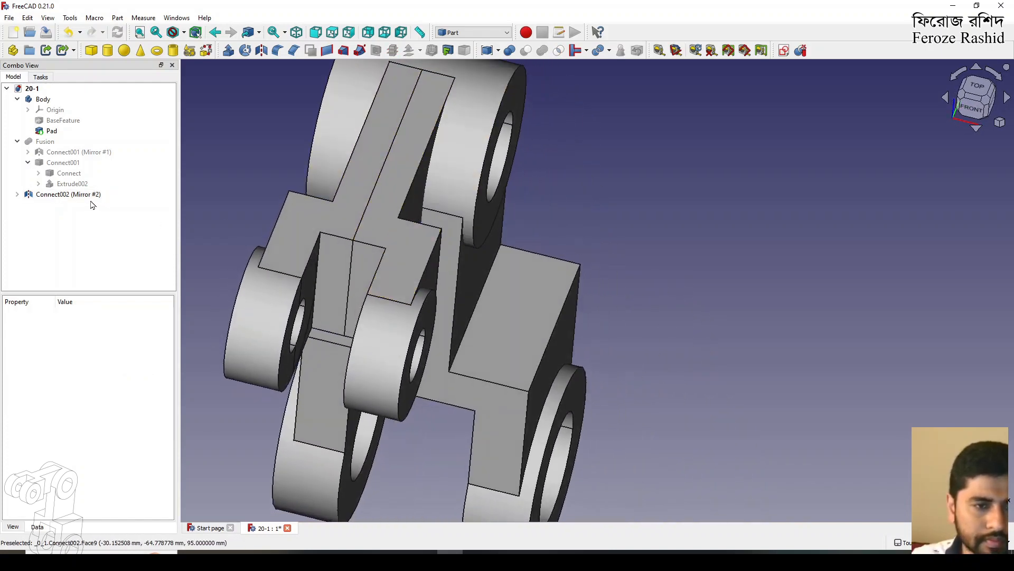
left_click(82, 197)
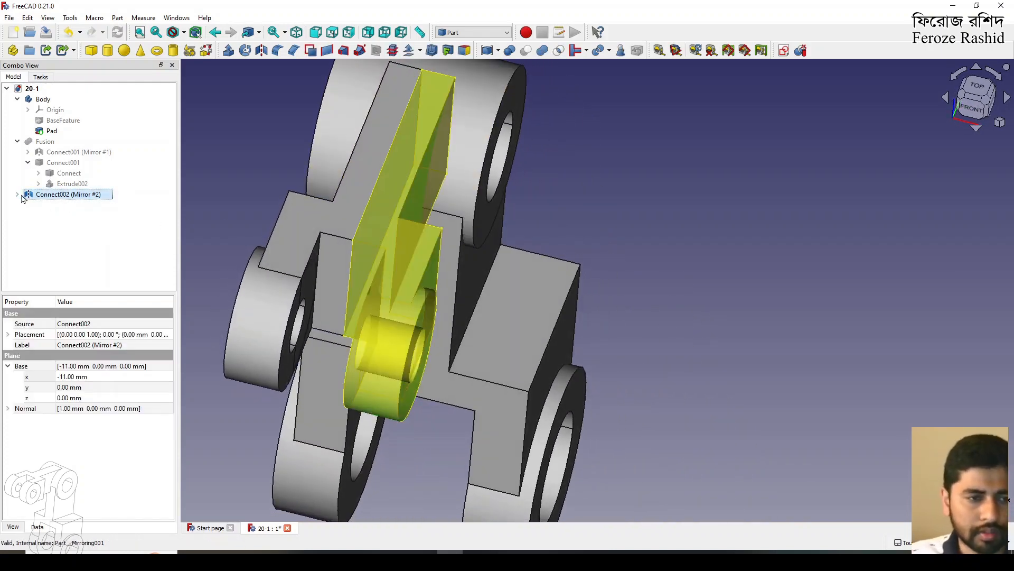
left_click(62, 206, "ctrl")
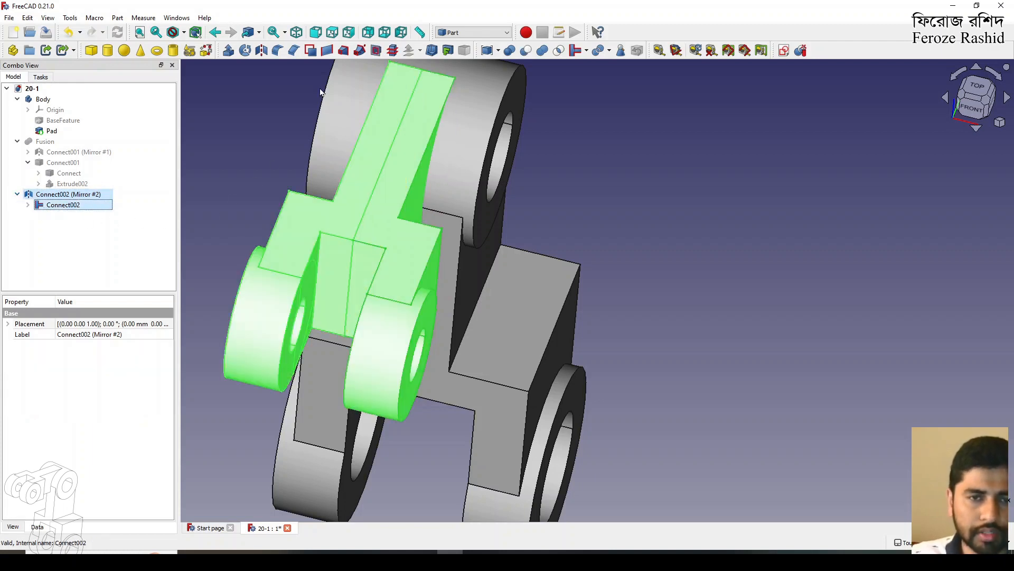
left_click(542, 50)
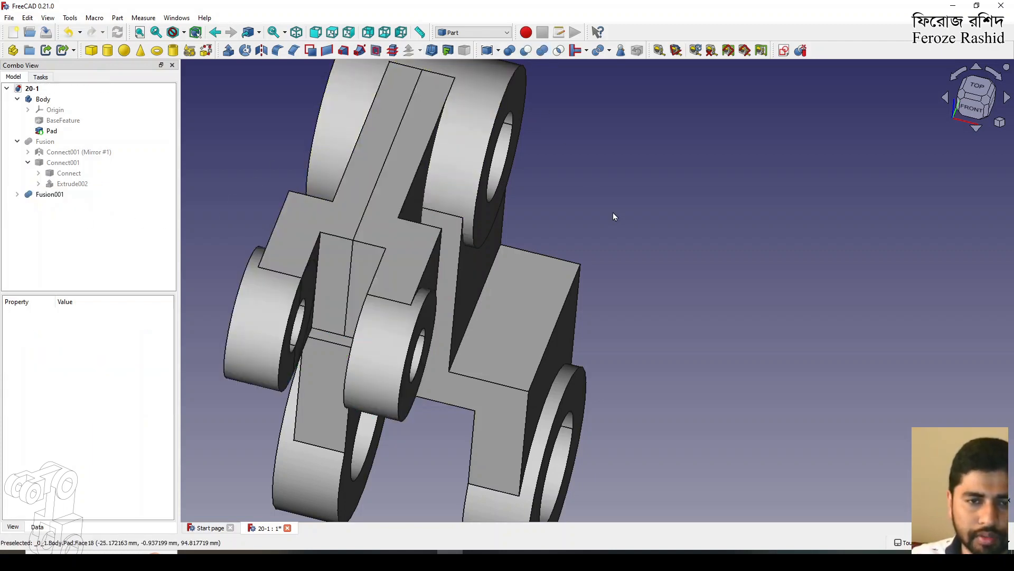
left_click(50, 193)
middle_click_drag(412, 196, 368, 158)
left_click(53, 131)
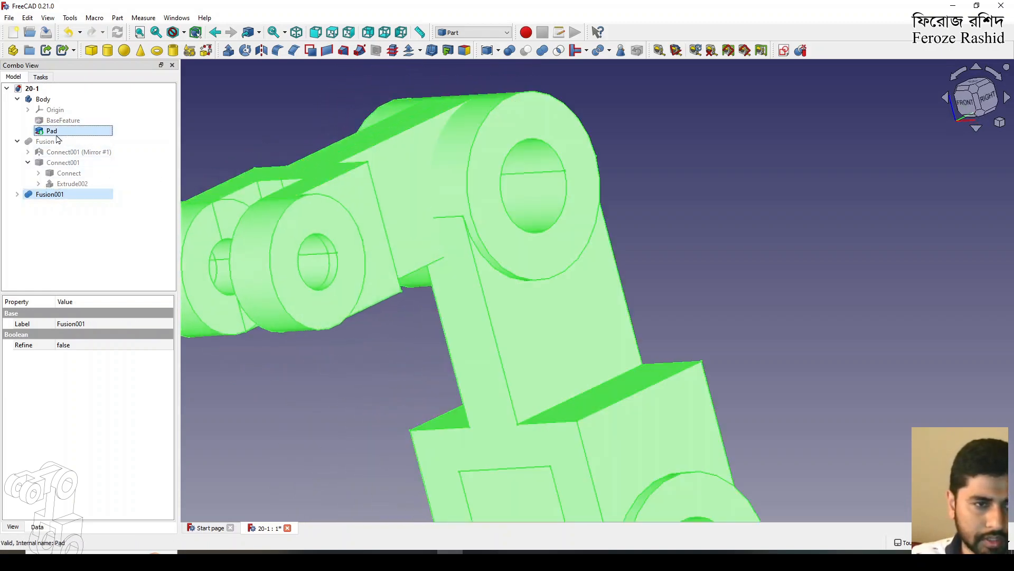
left_click(136, 166)
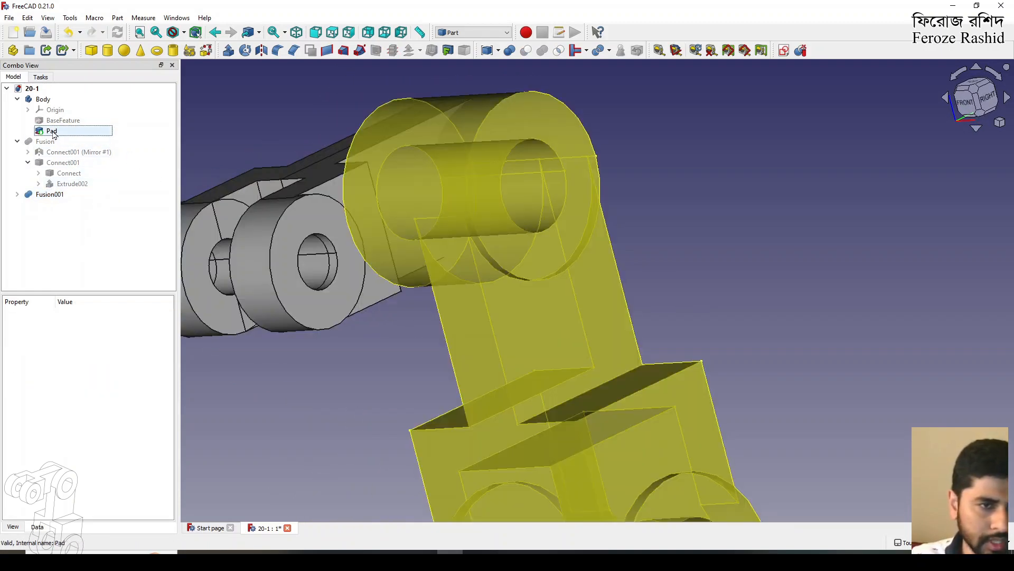
Move the Pad out of the Body to the top level of the document tree.
left_click_drag(53, 132, 31, 89)
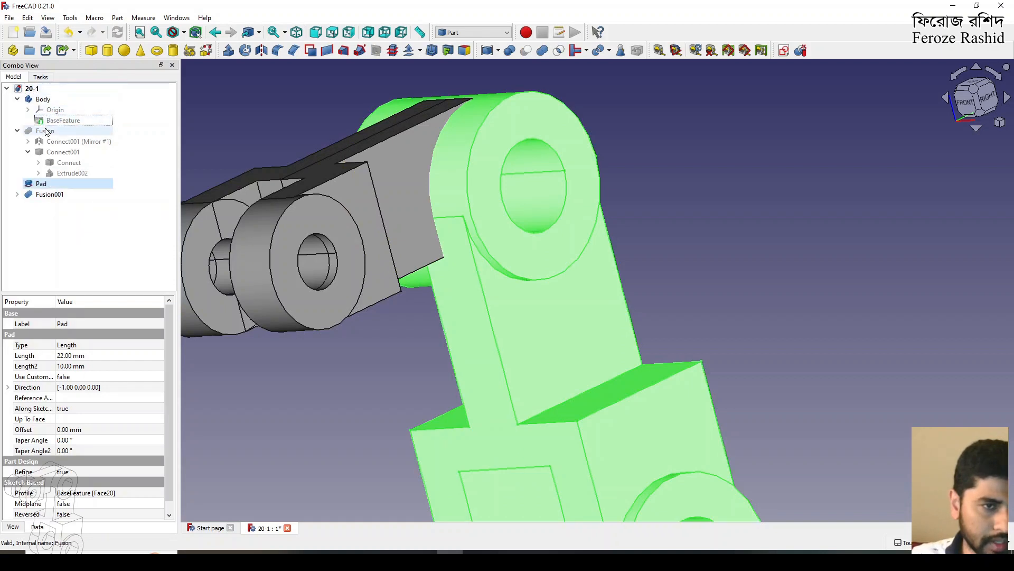
Try fusing the Pad and Fusion001 into one solid with Union, and undo it.
left_click(53, 195)
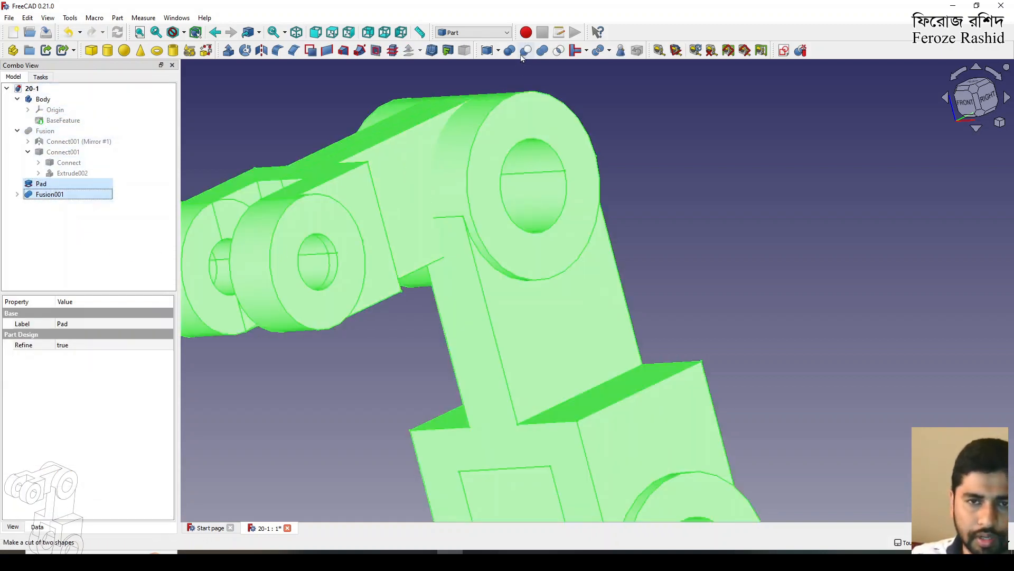
left_click(510, 51)
middle_click_drag(691, 203, 574, 248)
left_click(73, 185)
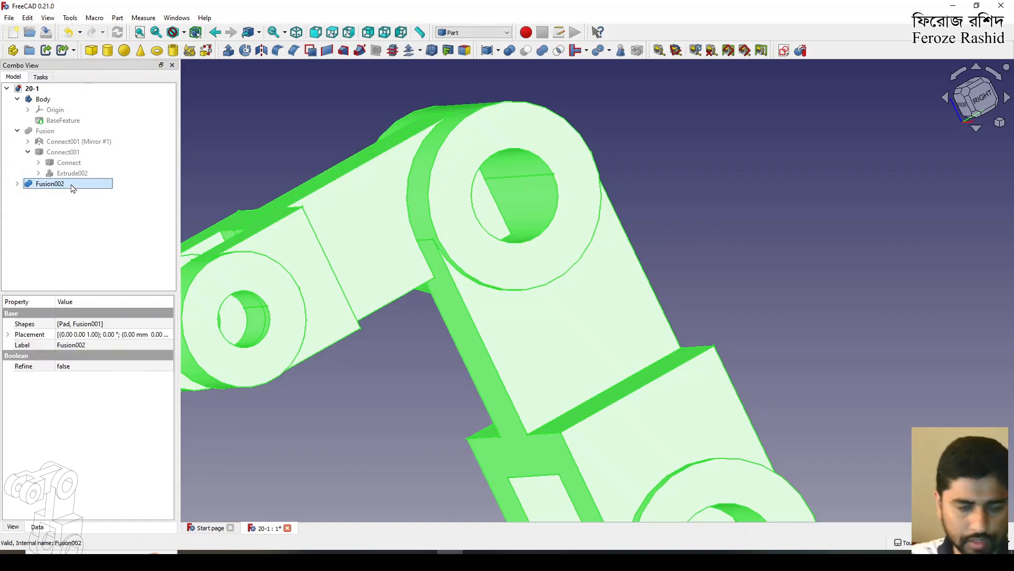
key("ctrl+z")
Join the fused forked arm (Fusion001) and the main body Pad with the Connect operation.
left_click(79, 195)
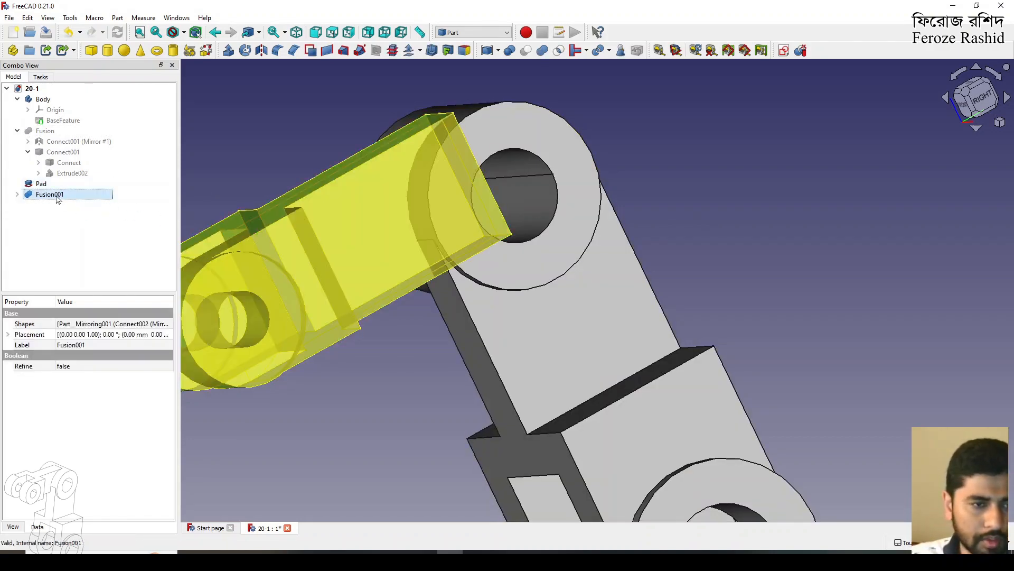
left_click(42, 183, "ctrl")
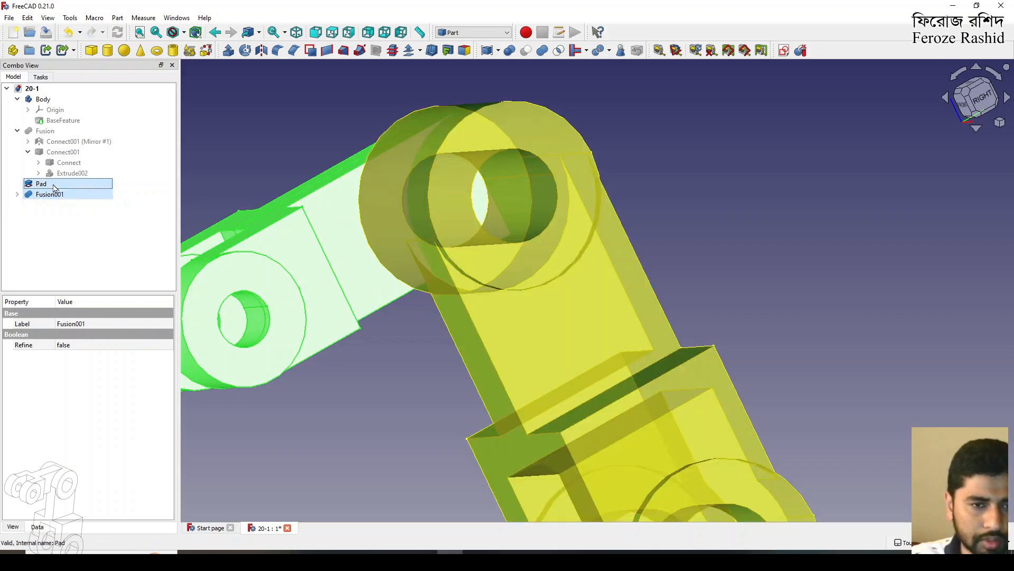
left_click(575, 50)
middle_click_drag(607, 221, 578, 223)
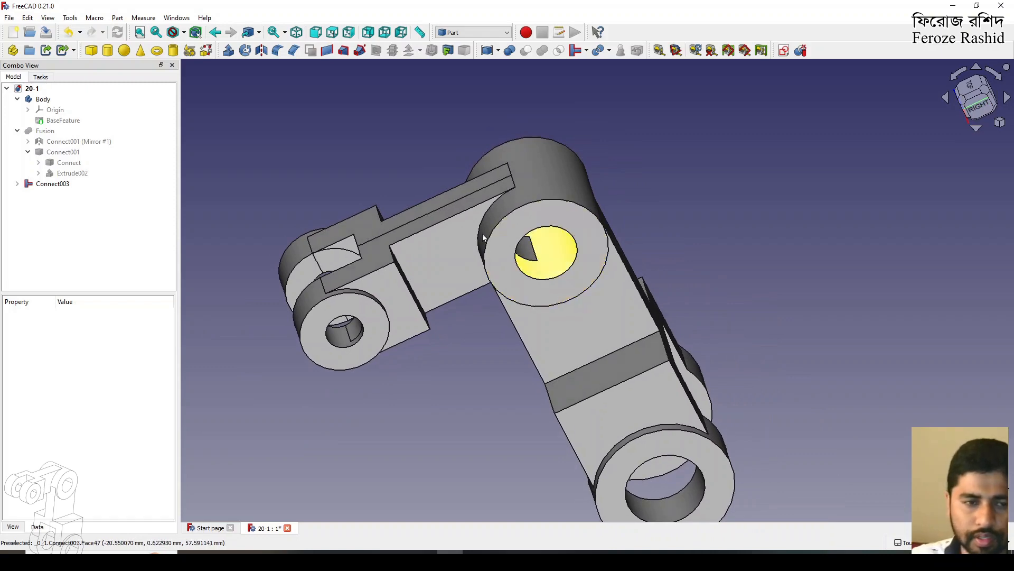
Set the Refine property of the connected solid Connect003 to true.
left_click(52, 183)
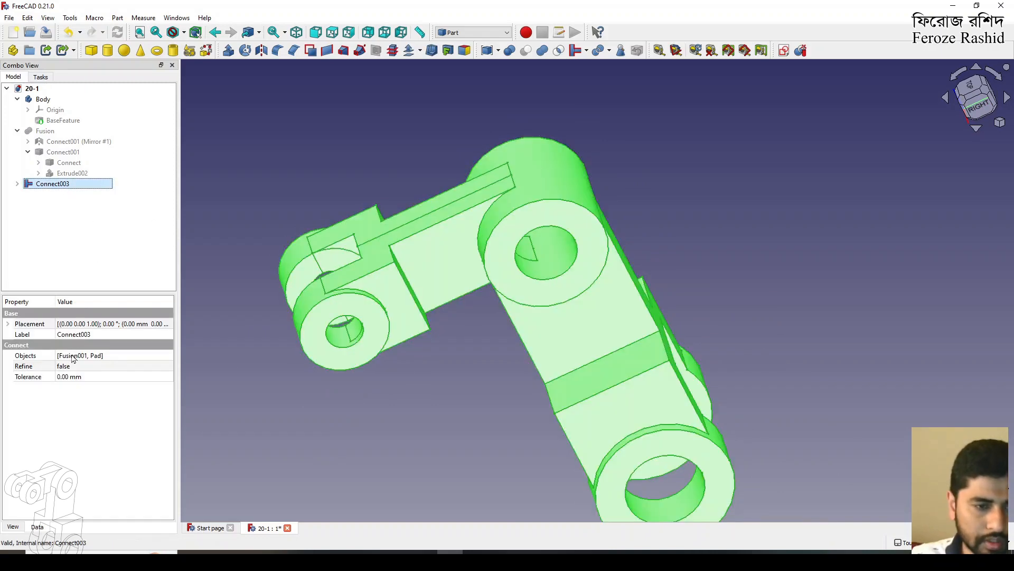
left_click(72, 366)
left_click(73, 366)
left_click(68, 384)
left_click(312, 422)
Examine the refined bracket from several angles and distances, checking the faces where the arm meets the main body.
middle_click_drag(390, 290, 403, 348)
scroll(539, 333, "down", 4)
scroll(539, 332, "up", 5)
scroll(457, 238, "down", 1)
scroll(441, 316, "up", 2)
mouse_move(441, 316)
middle_mouse_down()
mouse_move(416, 311)
mouse_move(664, 335)
mouse_move(770, 301)
mouse_move(548, 324)
mouse_move(317, 312)
mouse_move(412, 315)
mouse_move(540, 293)
mouse_move(600, 267)
mouse_move(636, 217)
mouse_move(729, 206)
mouse_move(516, 256)
mouse_move(444, 294)
mouse_move(442, 326)
middle_mouse_up()
scroll(428, 316, "down", 4)
scroll(412, 318, "up", 2)
scroll(412, 321, "up", 2)
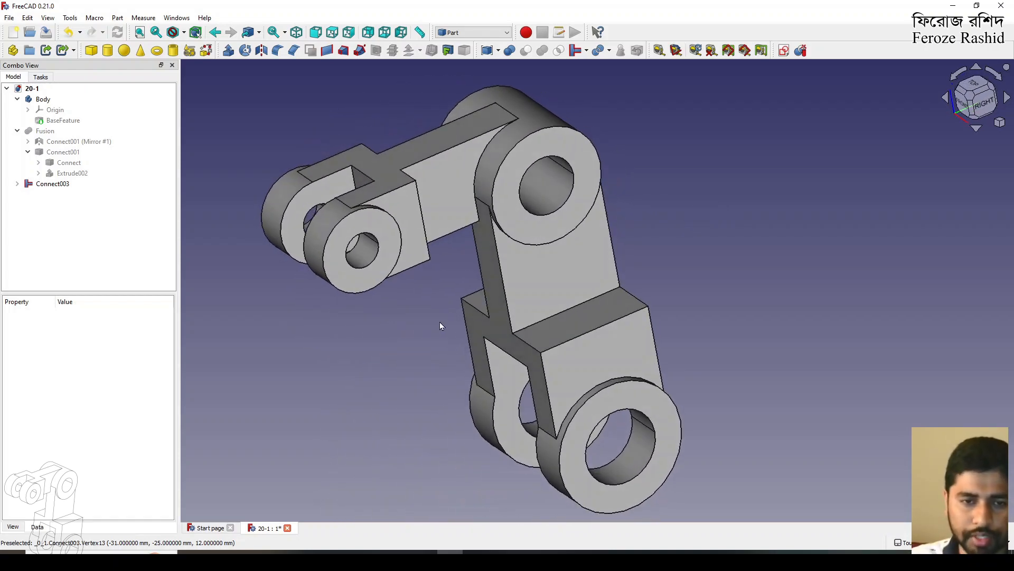
left_click(586, 51)
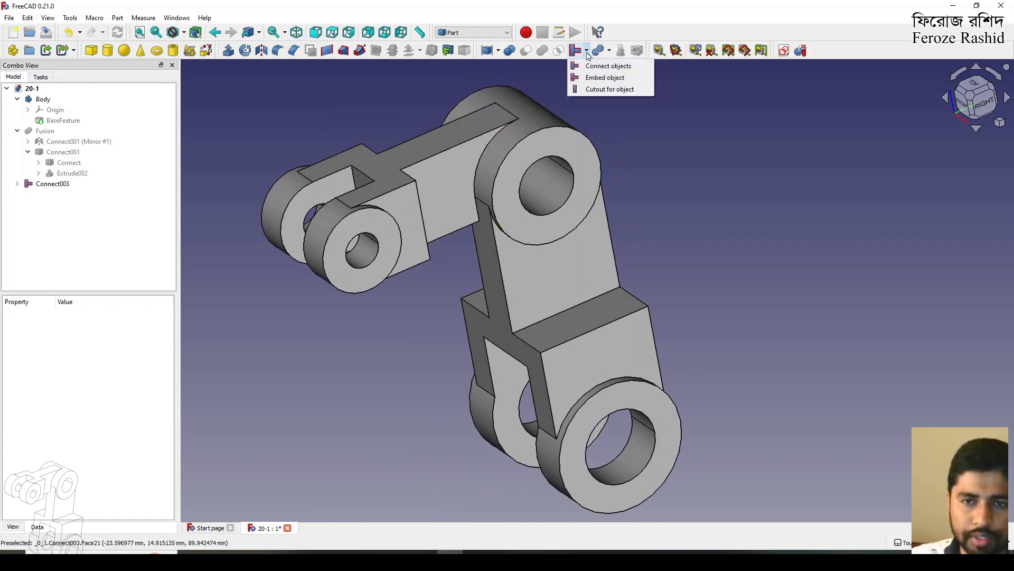
left_click(697, 156)
left_click(587, 52)
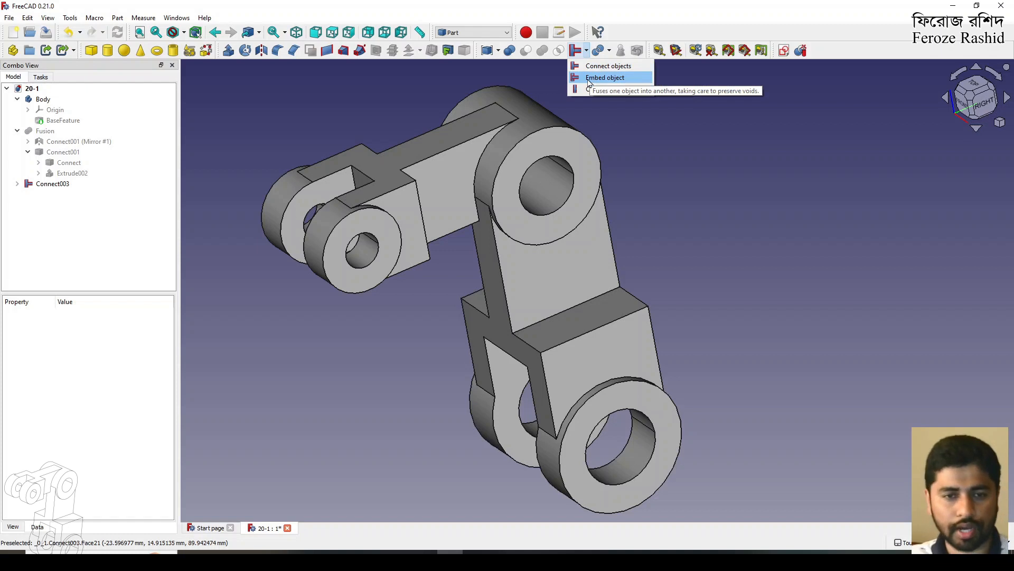
left_click(647, 116)
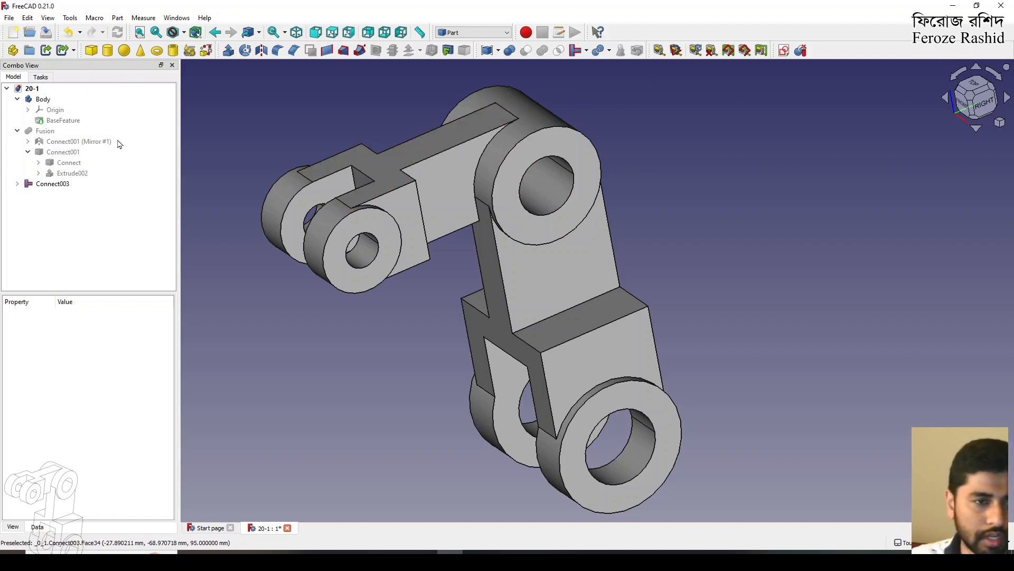
Start setting colors per face on Connect003 and select the four fork and eye side faces facing the current view.
left_click(48, 184)
right_click(49, 183)
left_click(62, 197)
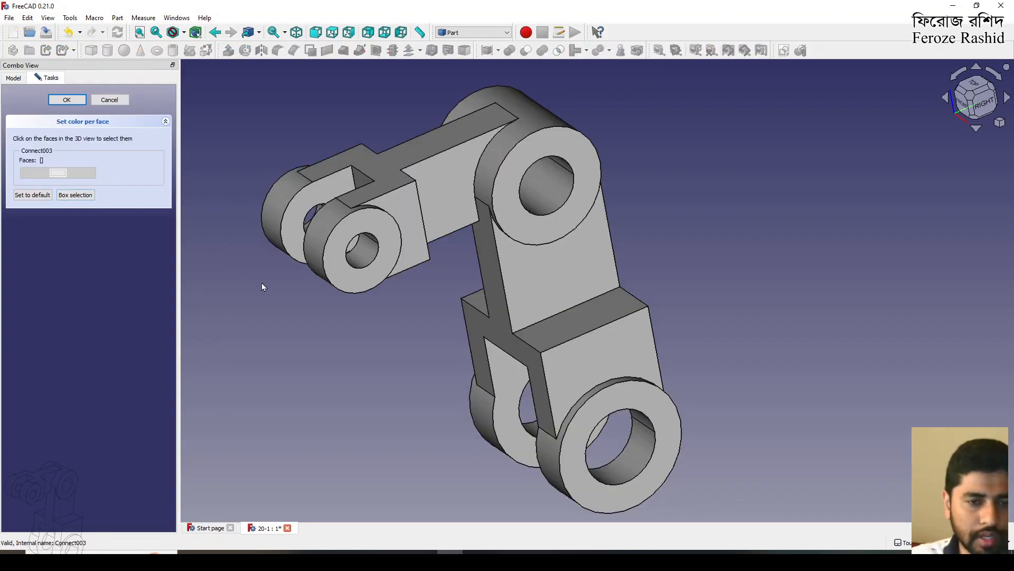
left_click(298, 238)
left_click(520, 218)
left_click(593, 416)
left_click(528, 431)
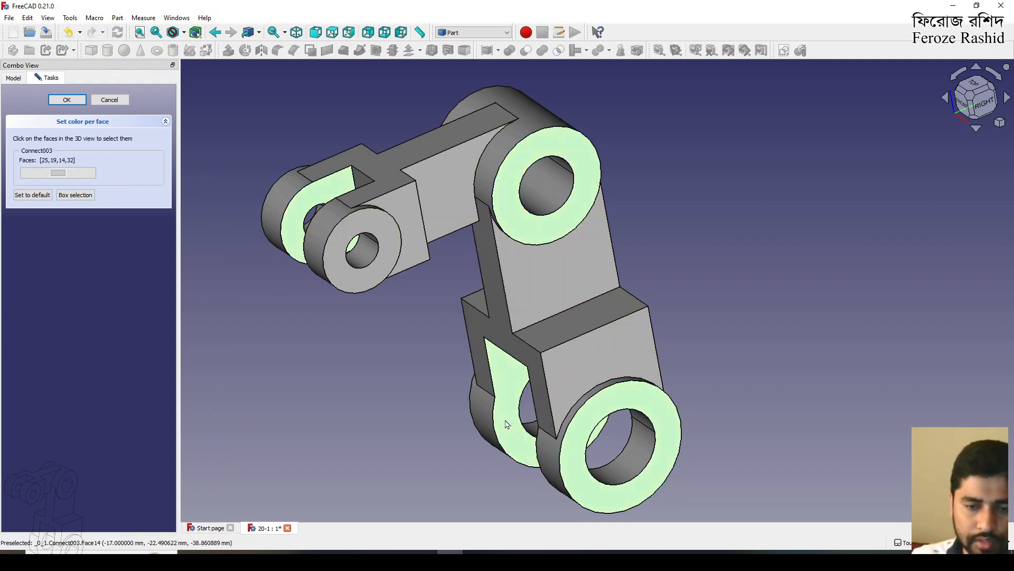
Add the six remaining flat side faces of the upper and lower fork ears and the central eye to the face selection.
left_click_drag(583, 422, 639, 406, "shift")
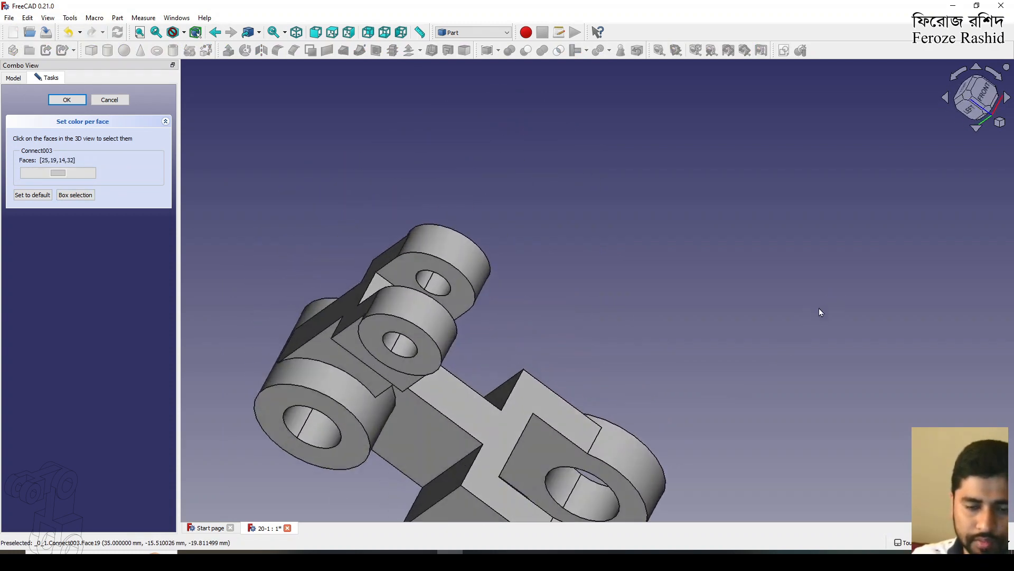
left_click(549, 421)
left_click(436, 361)
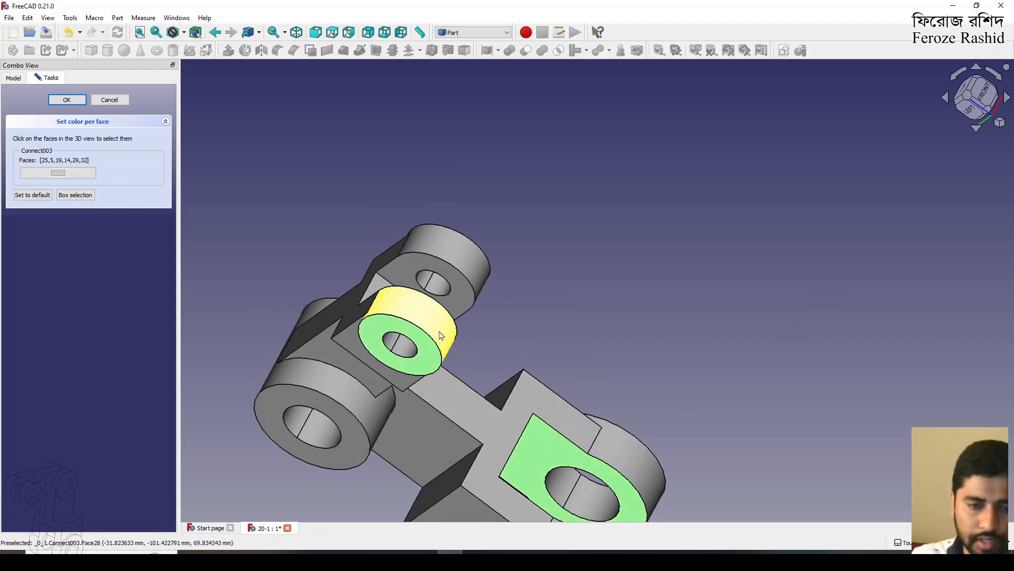
left_click(453, 300)
left_click(288, 403)
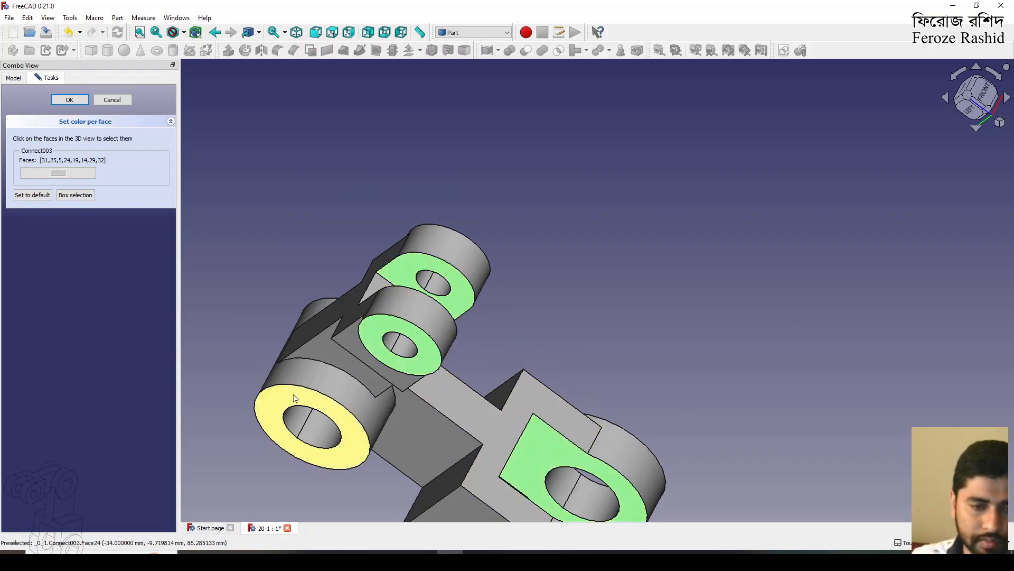
mouse_move(613, 319)
middle_mouse_down()
mouse_move(516, 416)
mouse_move(431, 400)
mouse_move(595, 295)
mouse_move(668, 301)
mouse_move(645, 249)
mouse_move(609, 309)
middle_mouse_up()
left_click(571, 426)
middle_click_drag(716, 317, 459, 396)
left_click(475, 232)
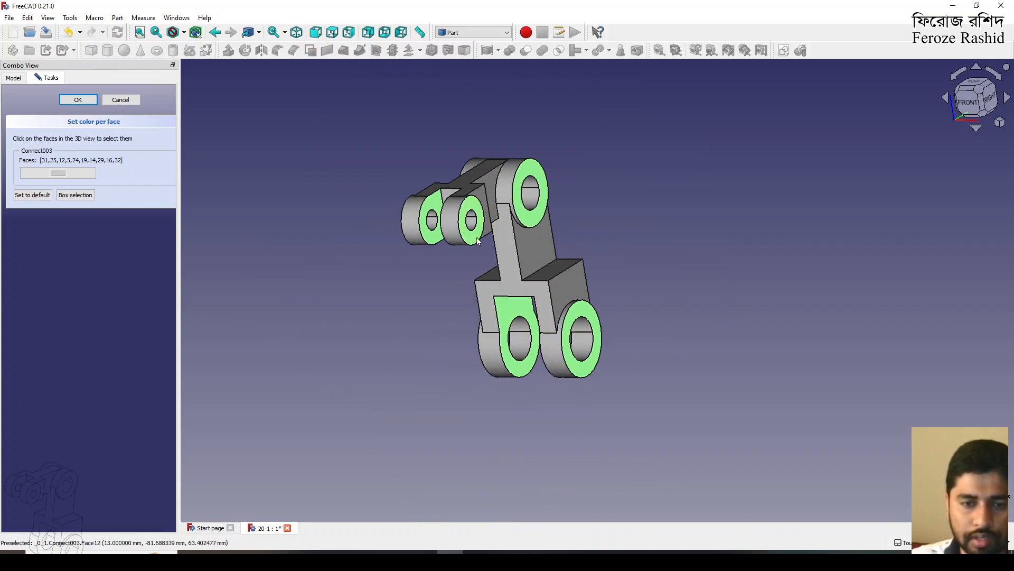
middle_click_drag(520, 275, 419, 321)
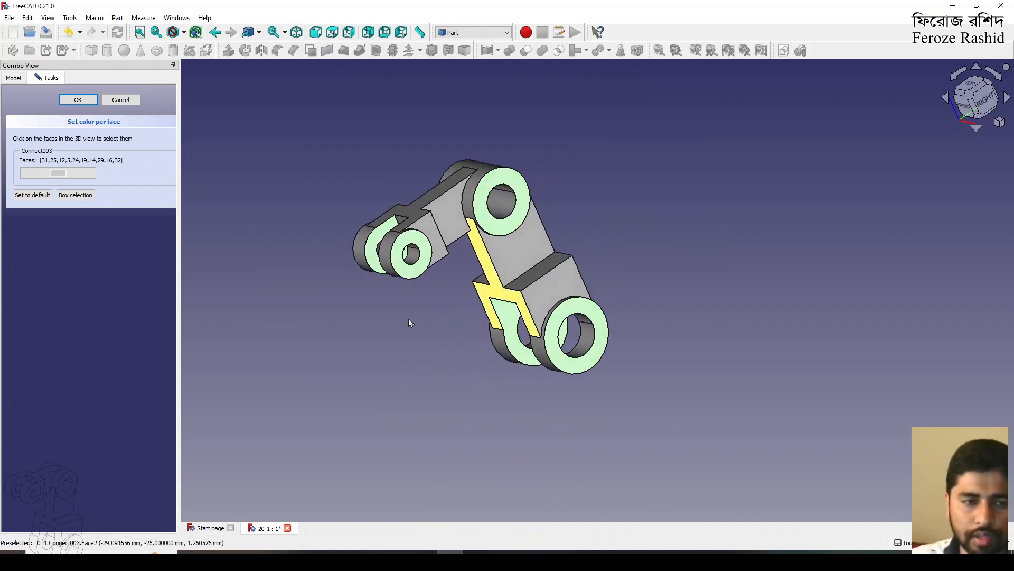
Color the selected fork and eye side faces magenta and accept the per-face colors.
left_click(86, 174)
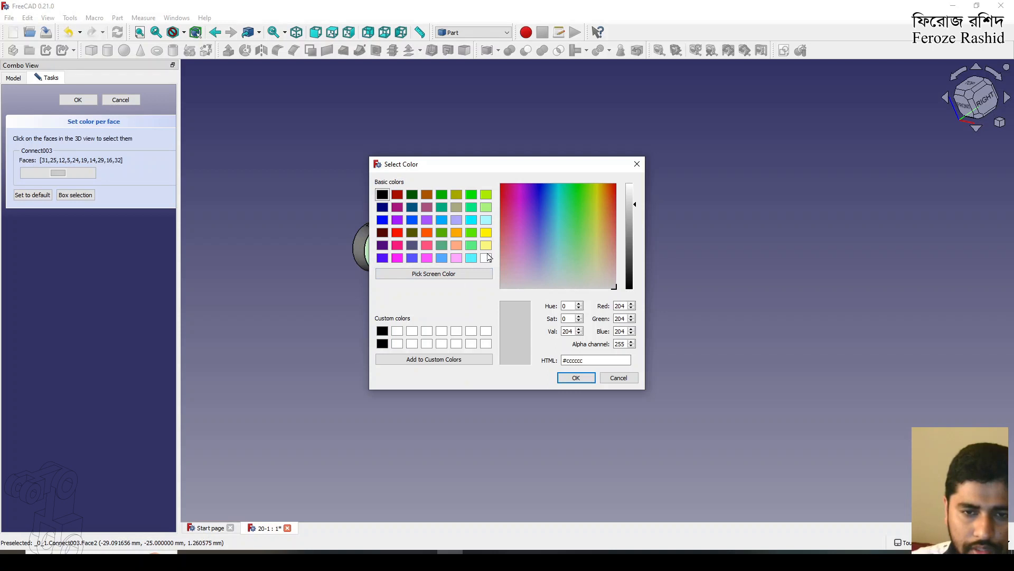
left_click(402, 260)
left_click(574, 377)
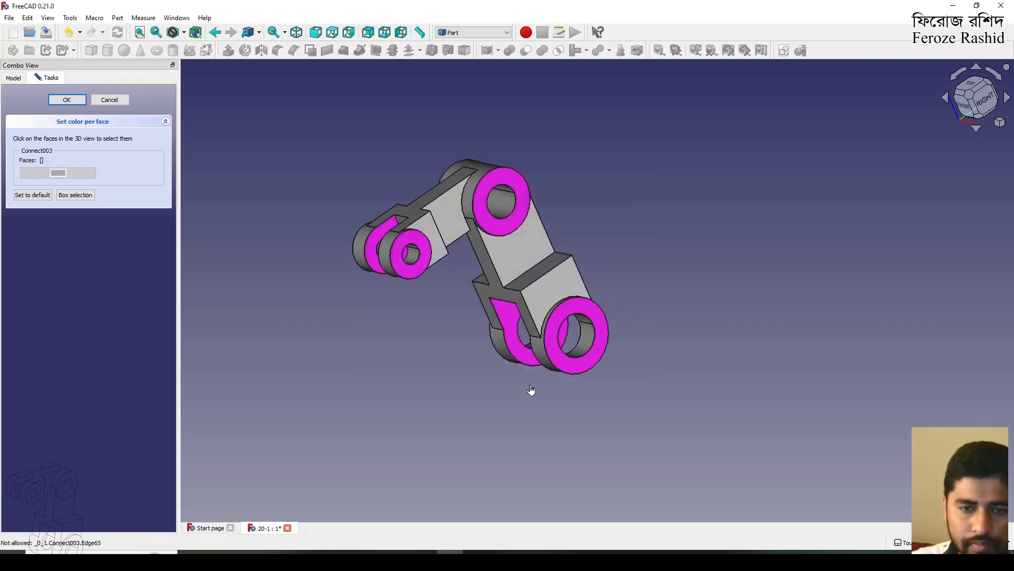
middle_click_drag(446, 330, 494, 325)
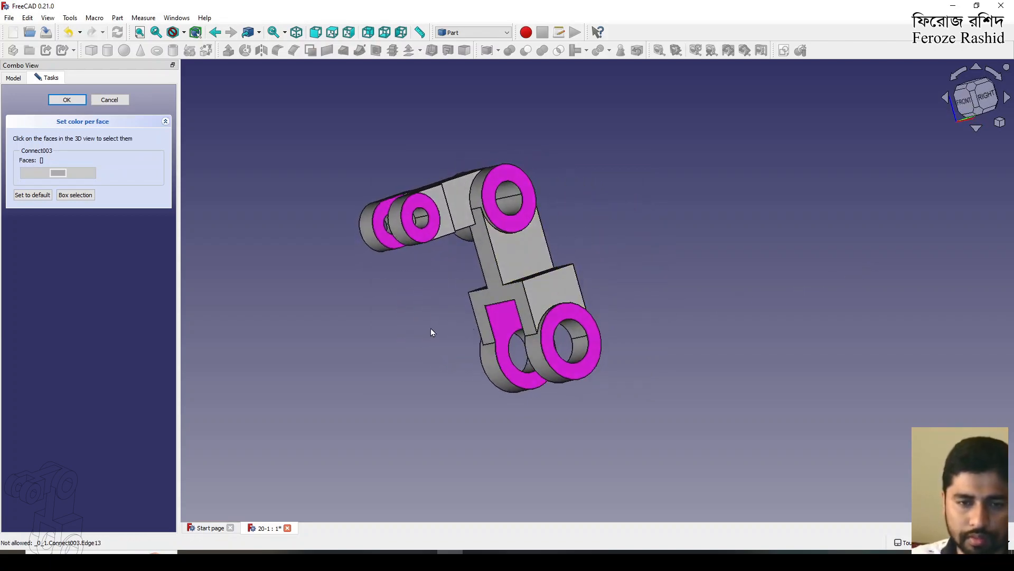
scroll(758, 274, "down", 3)
scroll(523, 287, "up", 3)
middle_click_drag(777, 262, 814, 303)
scroll(523, 382, "down", 3)
scroll(765, 248, "up", 6)
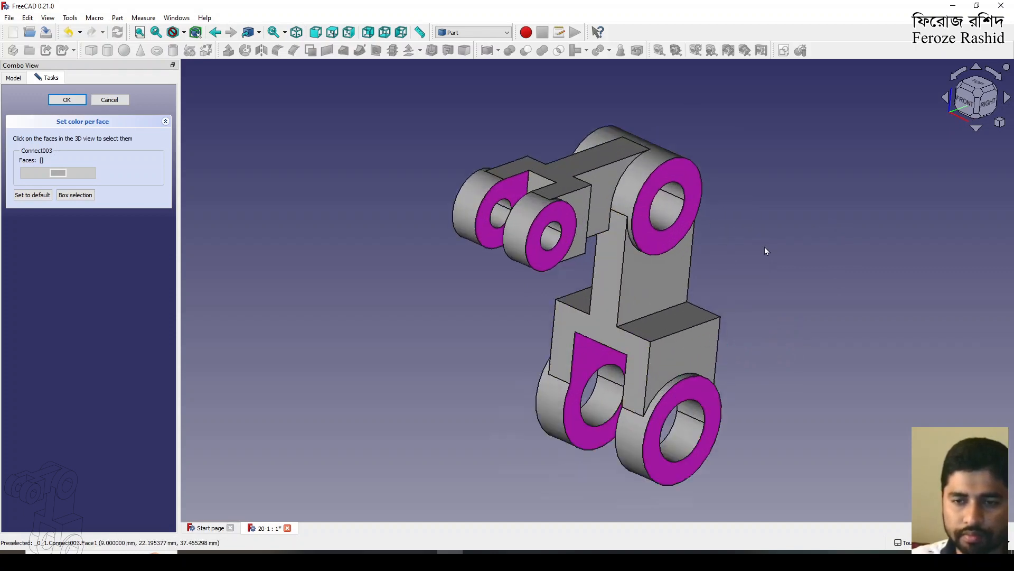
scroll(765, 246, "down", 2)
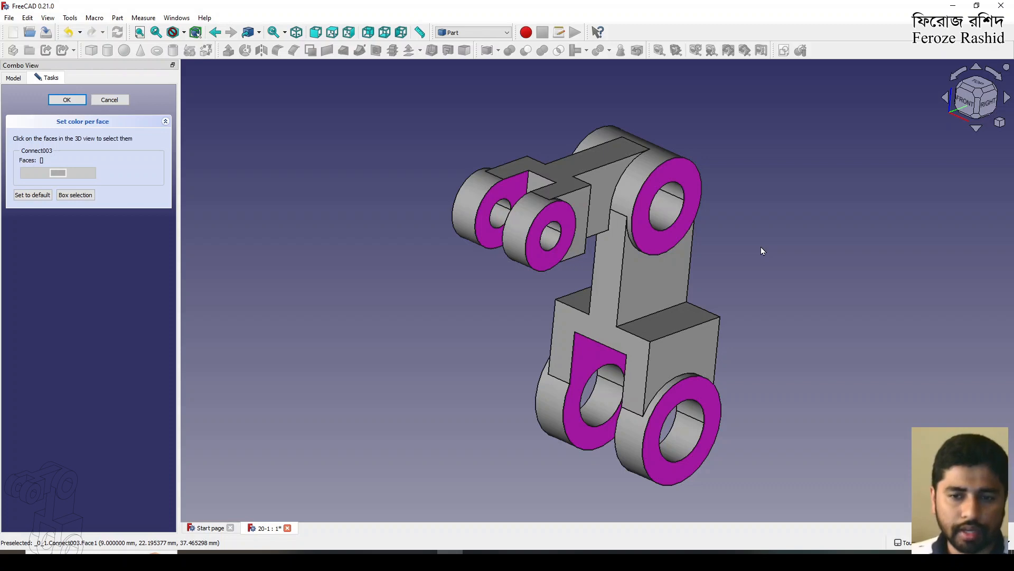
left_click(67, 99)
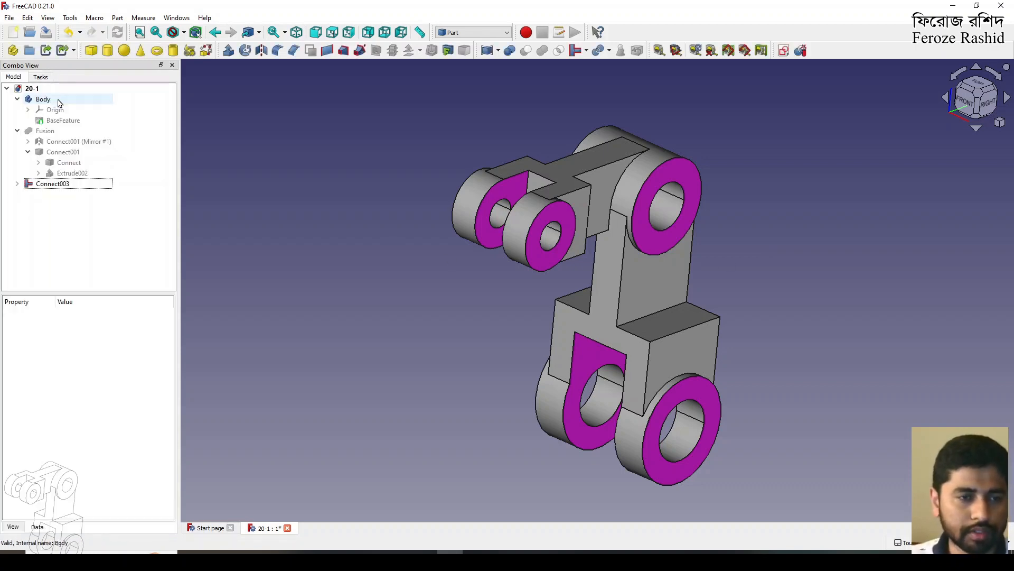